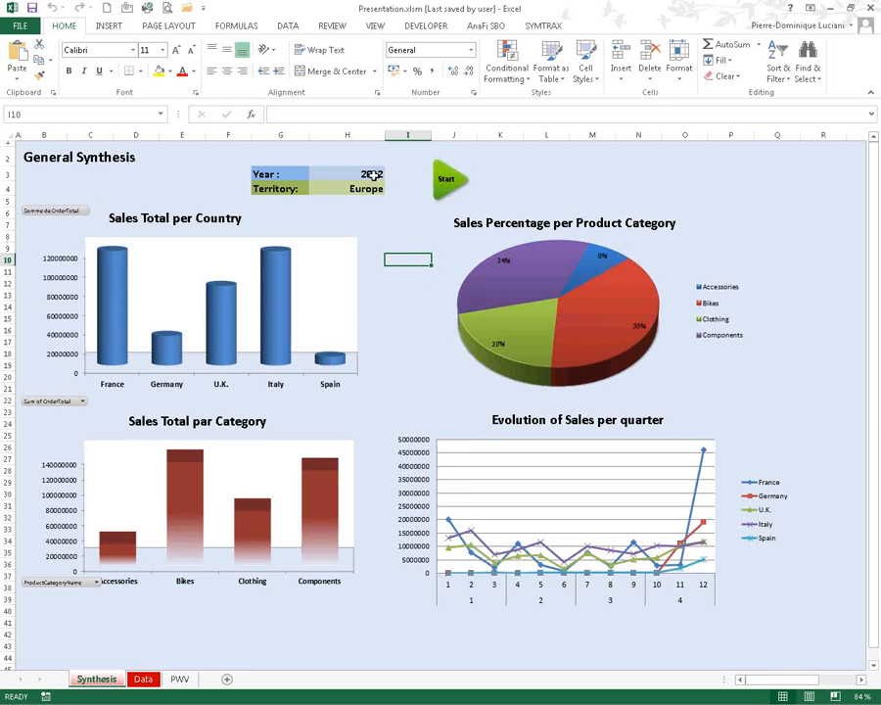
- Filter the Synthesis dashboard to Year 2013 and Territory North America, then run the update
{"action": "left_click", "coordinate": [378, 175]}
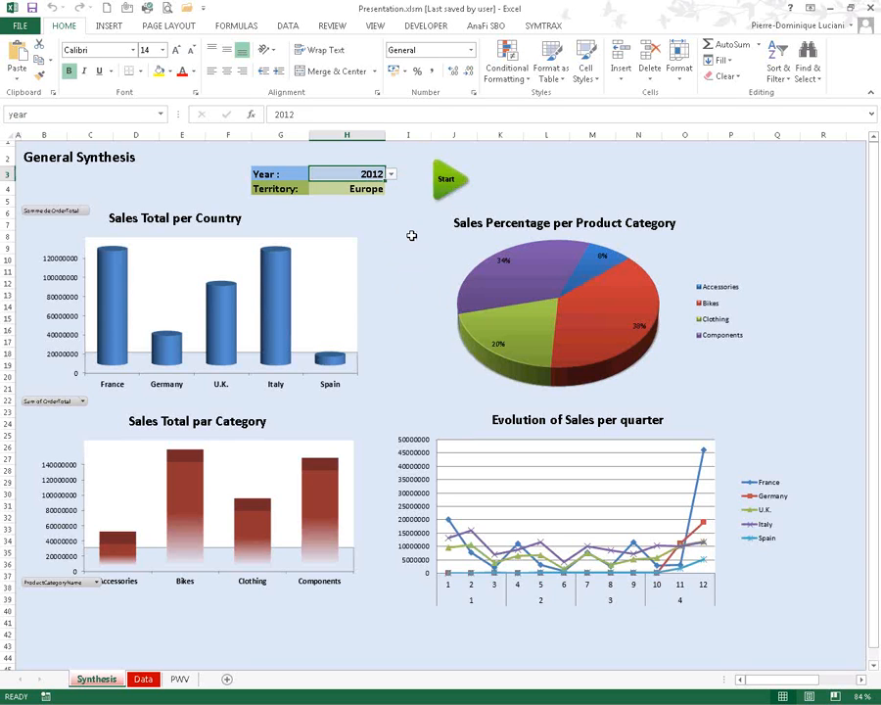
{"action": "left_click", "coordinate": [392, 177]}
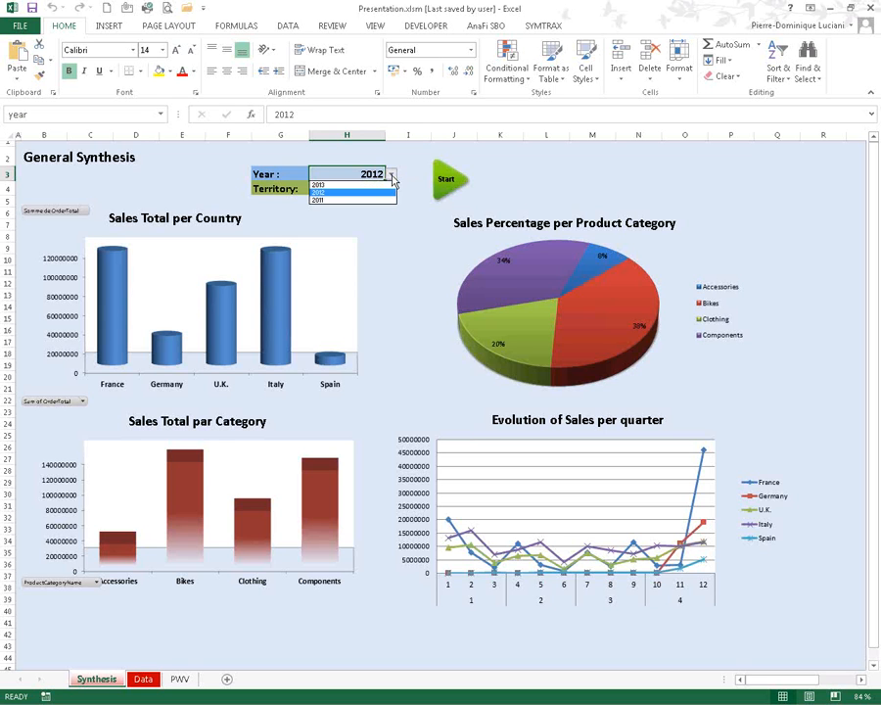
{"action": "left_click", "coordinate": [349, 184]}
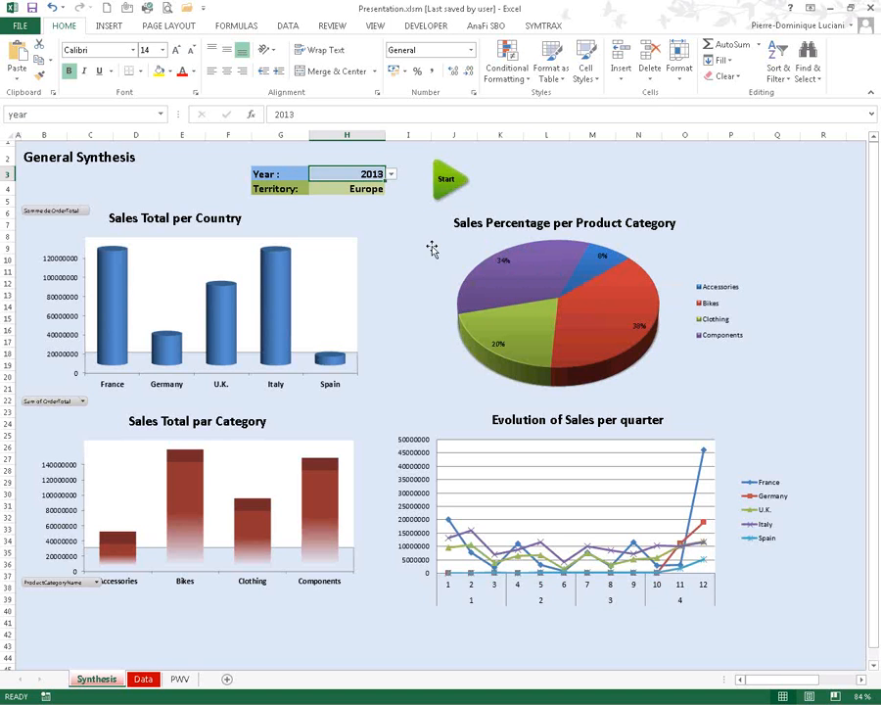
{"action": "left_click", "coordinate": [391, 175]}
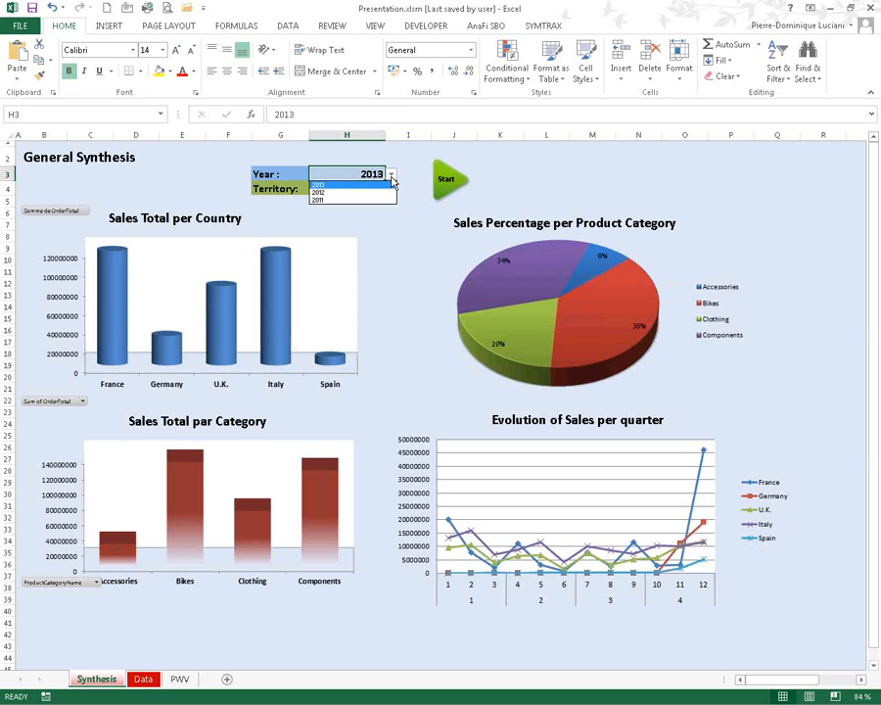
{"action": "left_click", "coordinate": [392, 184]}
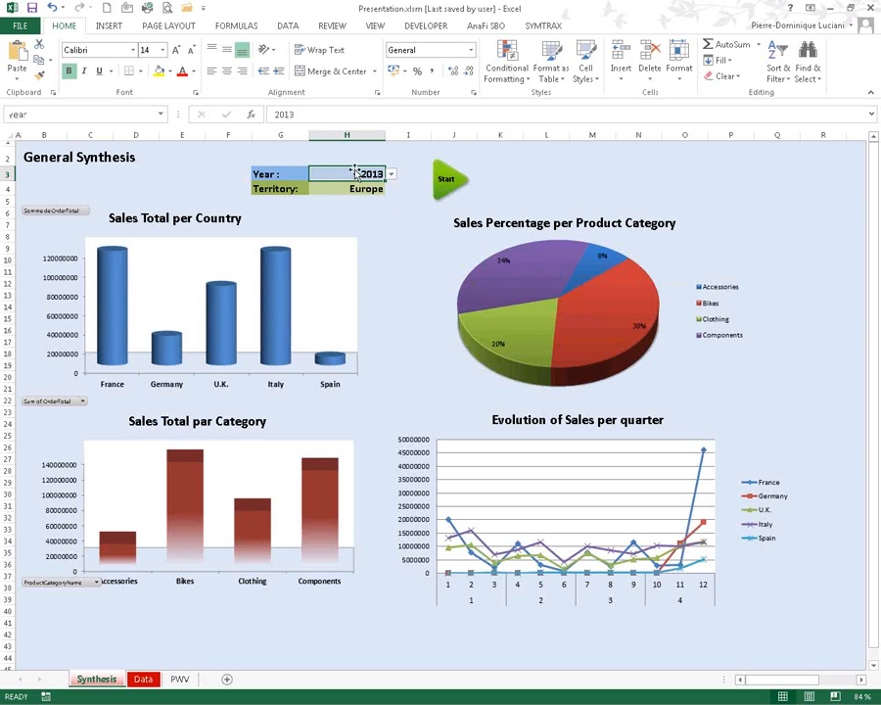
{"action": "left_click", "coordinate": [369, 186]}
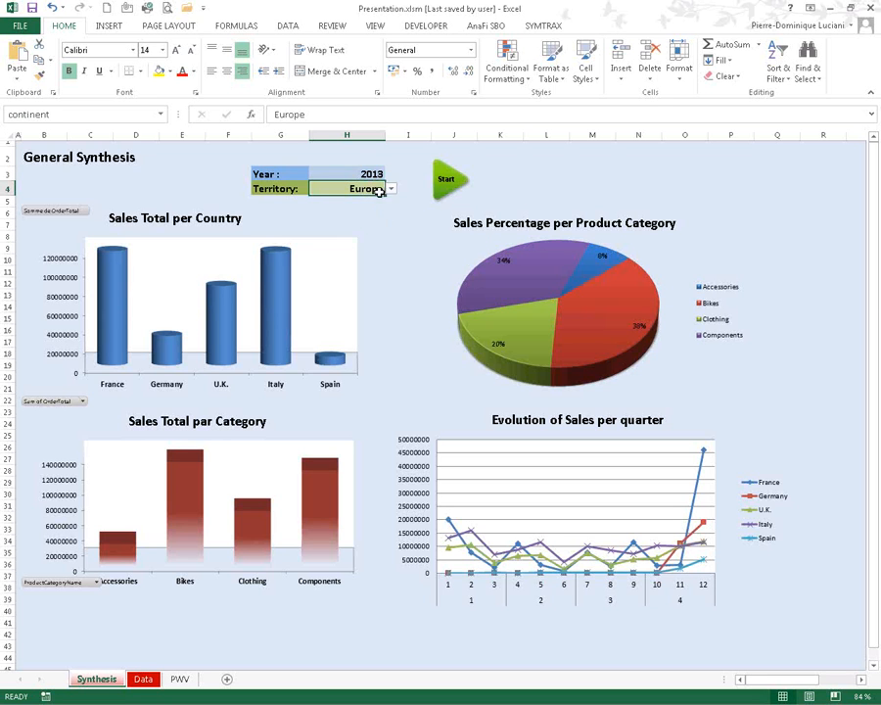
{"action": "left_click", "coordinate": [390, 188]}
{"action": "left_click", "coordinate": [349, 207]}
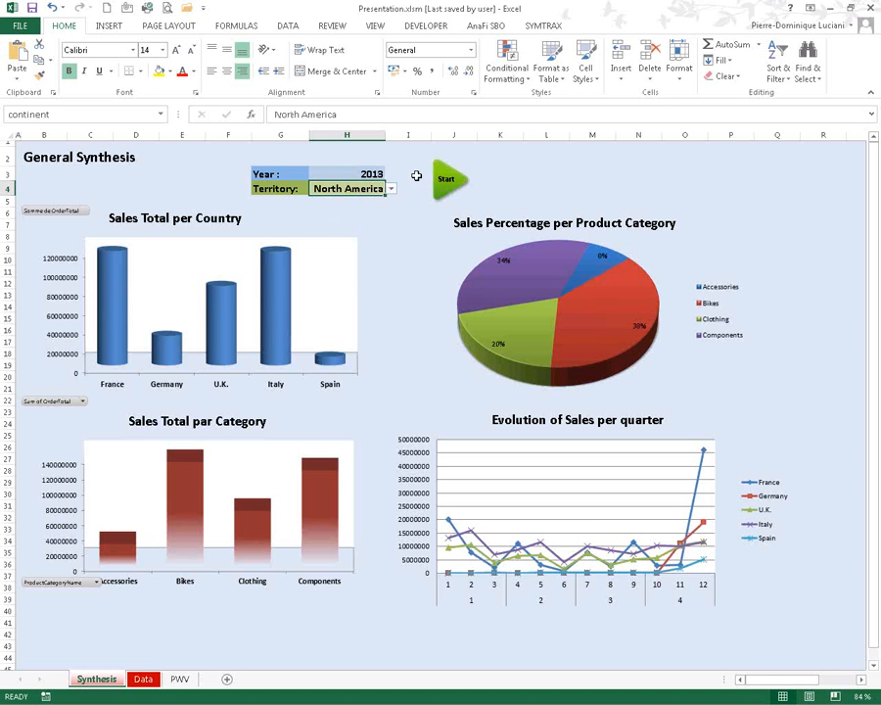
{"action": "left_click", "coordinate": [456, 181]}
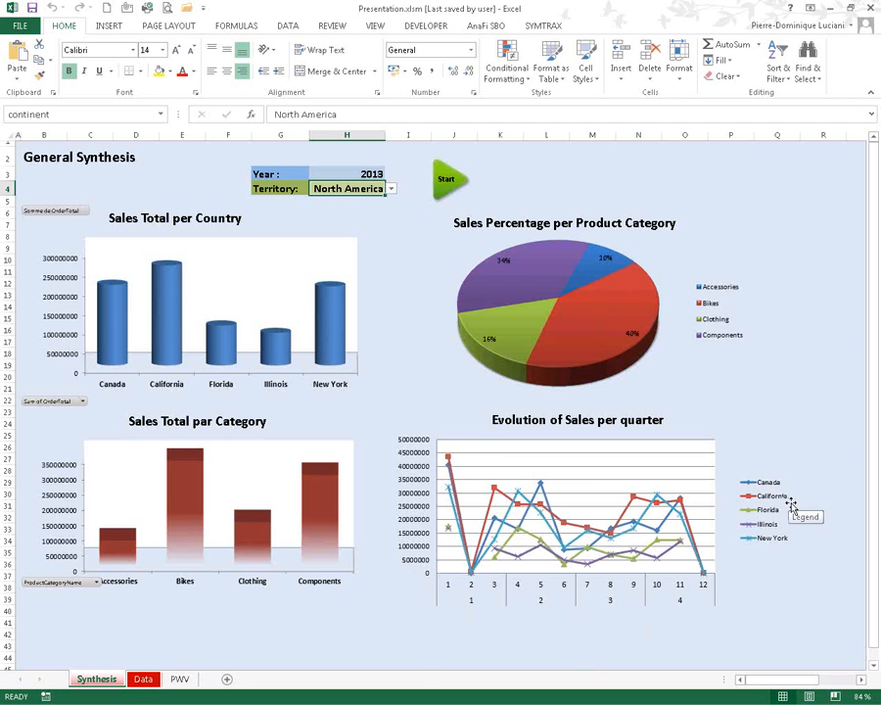
- On the PWV Power View sheet, filter to 2012 and highlight Bikes, then return to Synthesis
{"action": "left_click", "coordinate": [179, 677]}
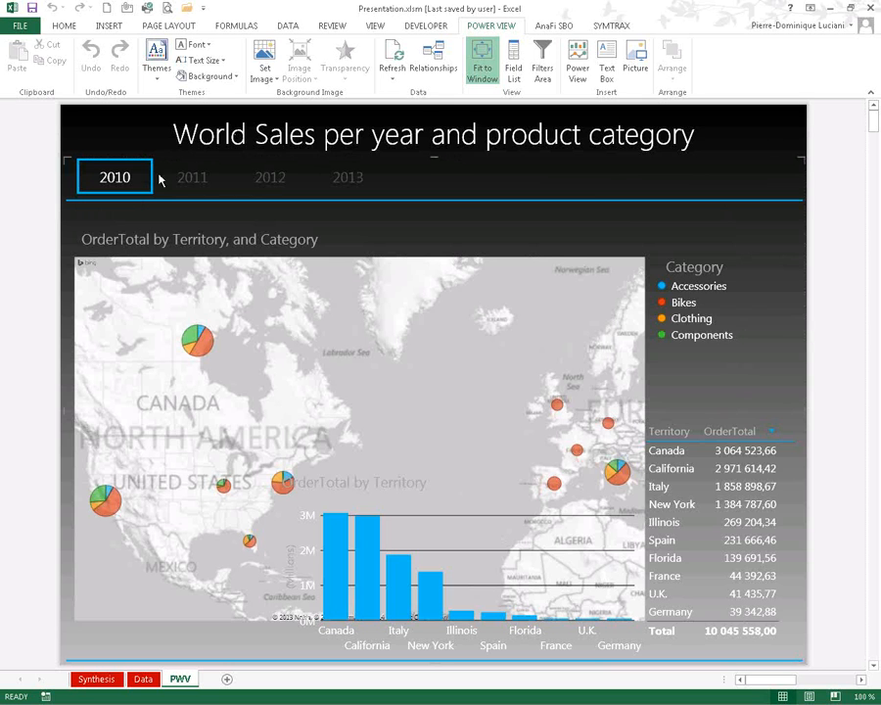
{"action": "left_click", "coordinate": [195, 182]}
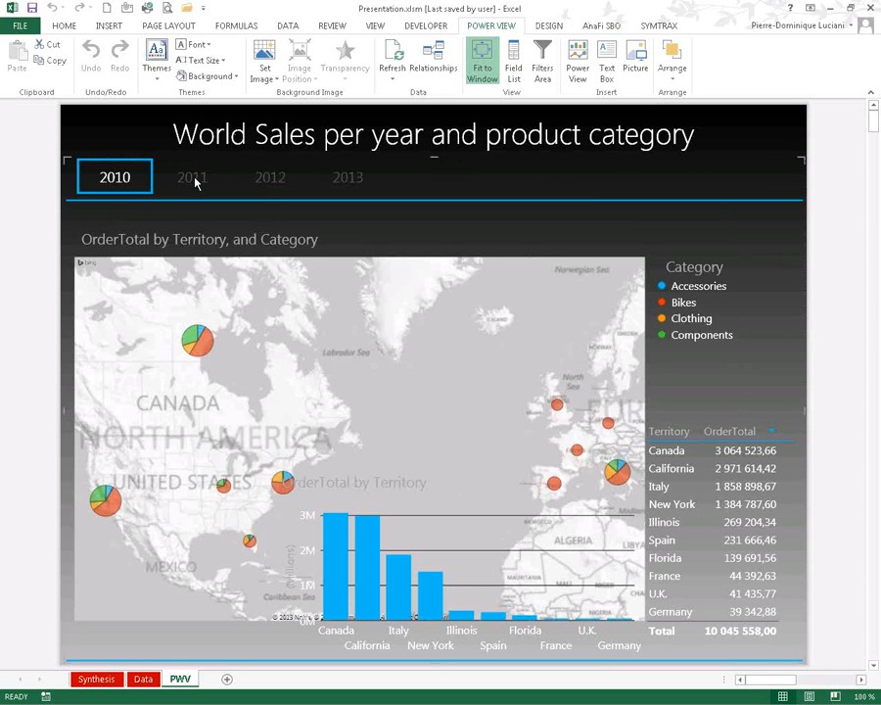
{"action": "left_click", "coordinate": [195, 183]}
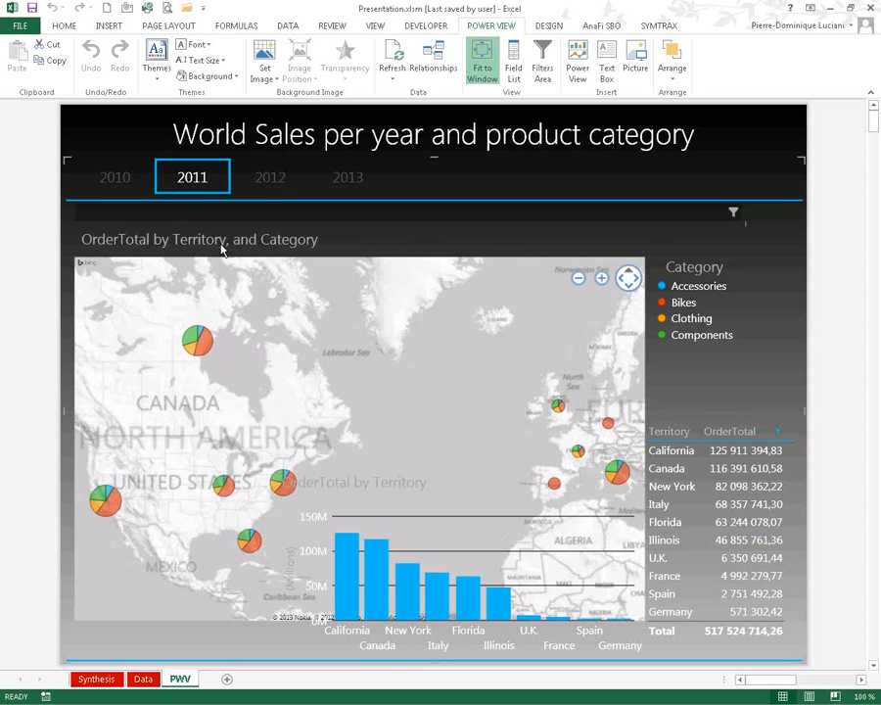
{"action": "left_click", "coordinate": [271, 179]}
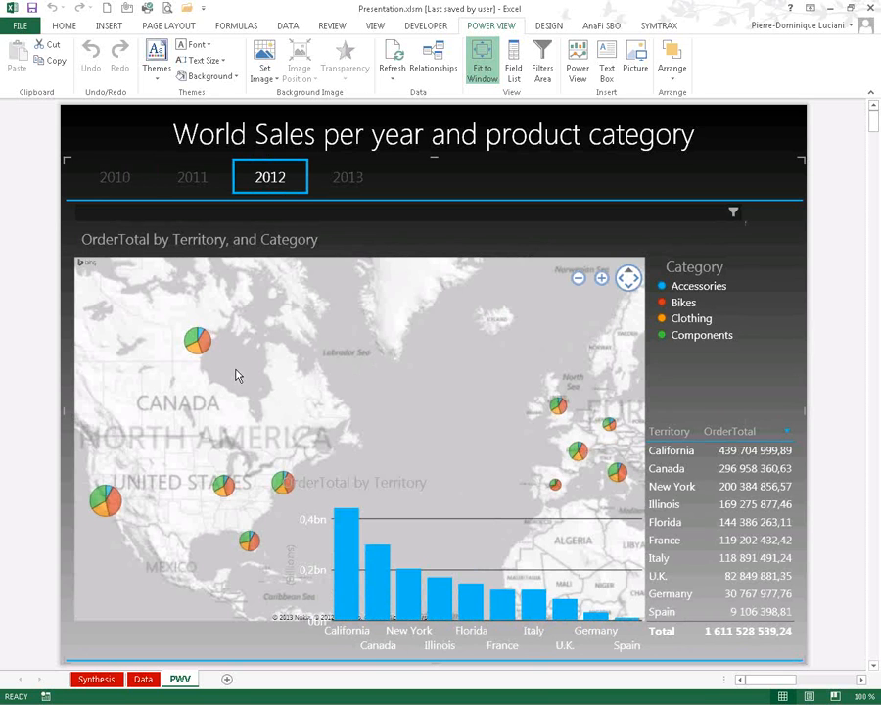
{"action": "left_click", "coordinate": [680, 304]}
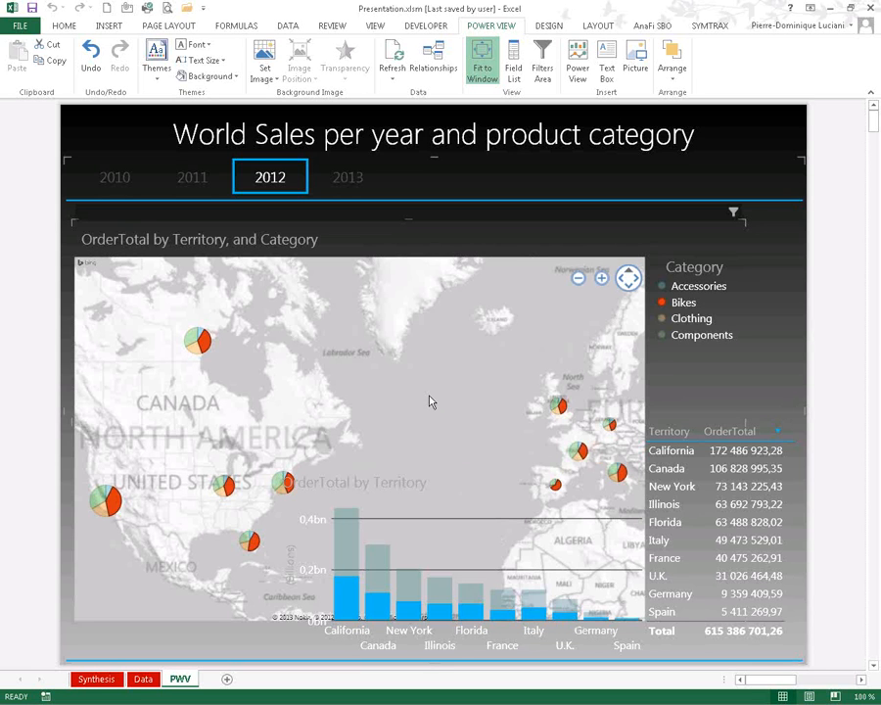
{"action": "left_click", "coordinate": [97, 678]}
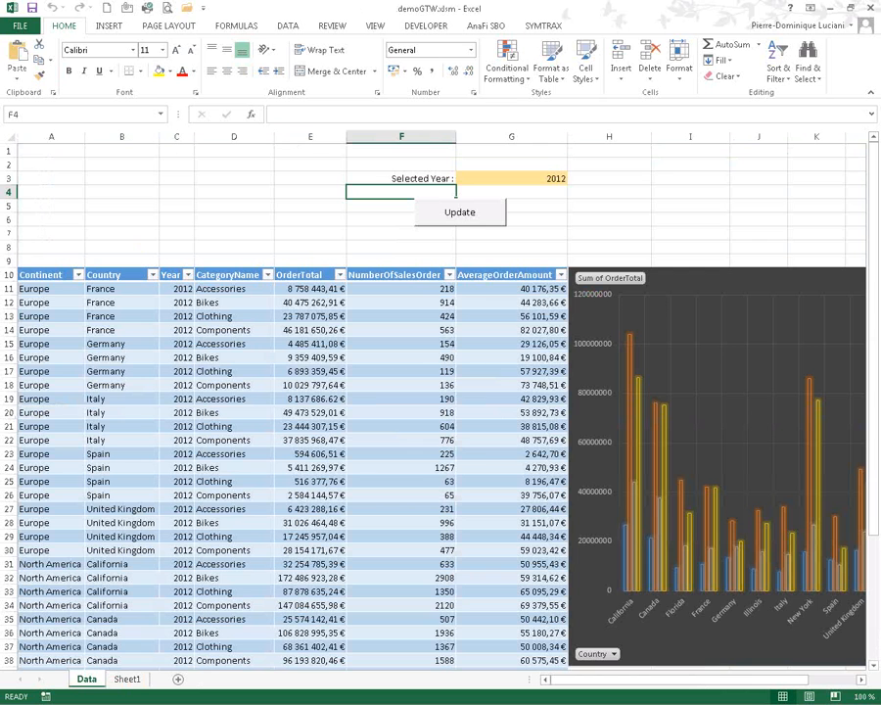
- Select cell E3 on the Data sheet, then switch to StarQuery MapDesigner
{"action": "left_click", "coordinate": [301, 177]}
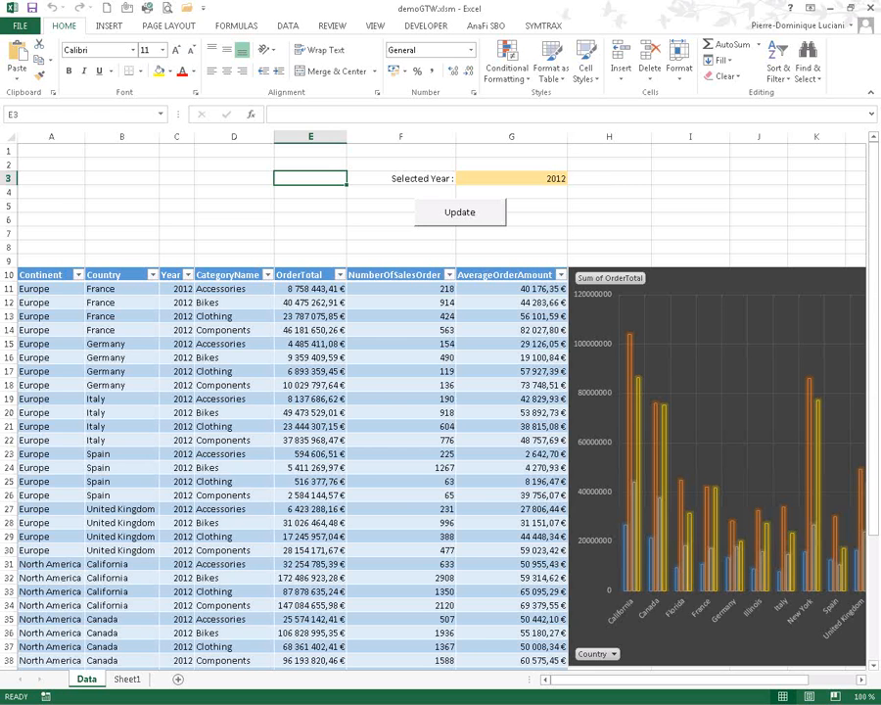
{"action": "key", "text": "alt+Tab"}
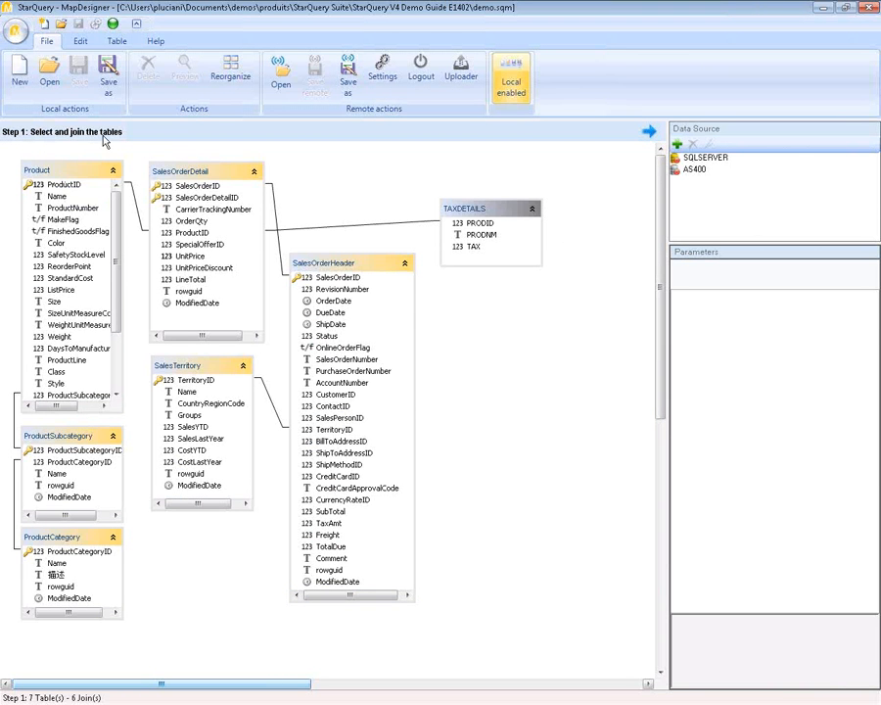
- Review SQLSERVER's provider and connection settings, test the AdventureWorks connection successfully, and keep them
{"action": "left_click", "coordinate": [710, 160]}
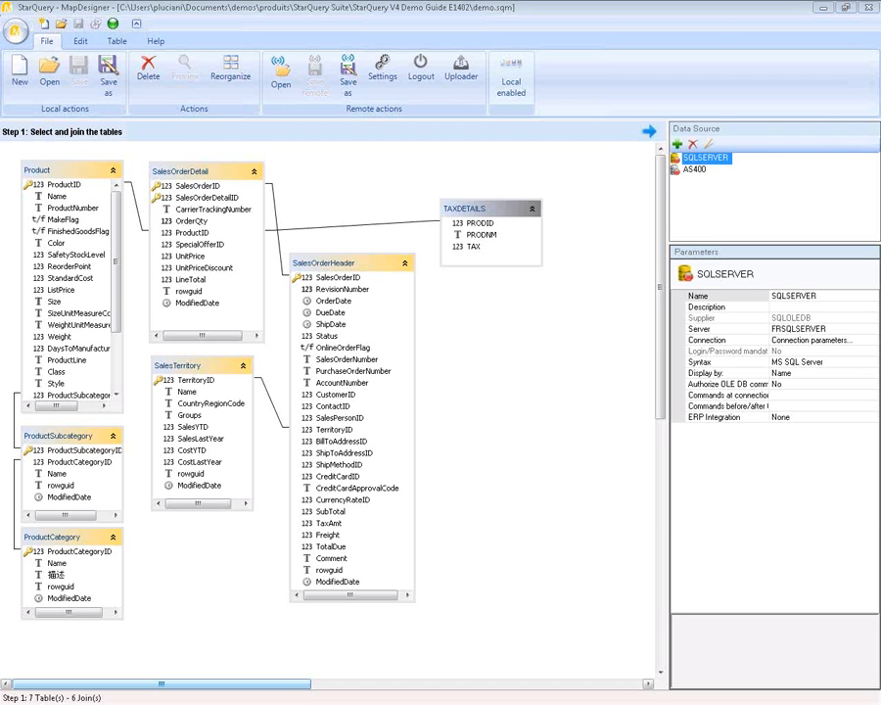
{"action": "left_click_drag", "start_coordinate": [472, 5], "coordinate": [429, 313]}
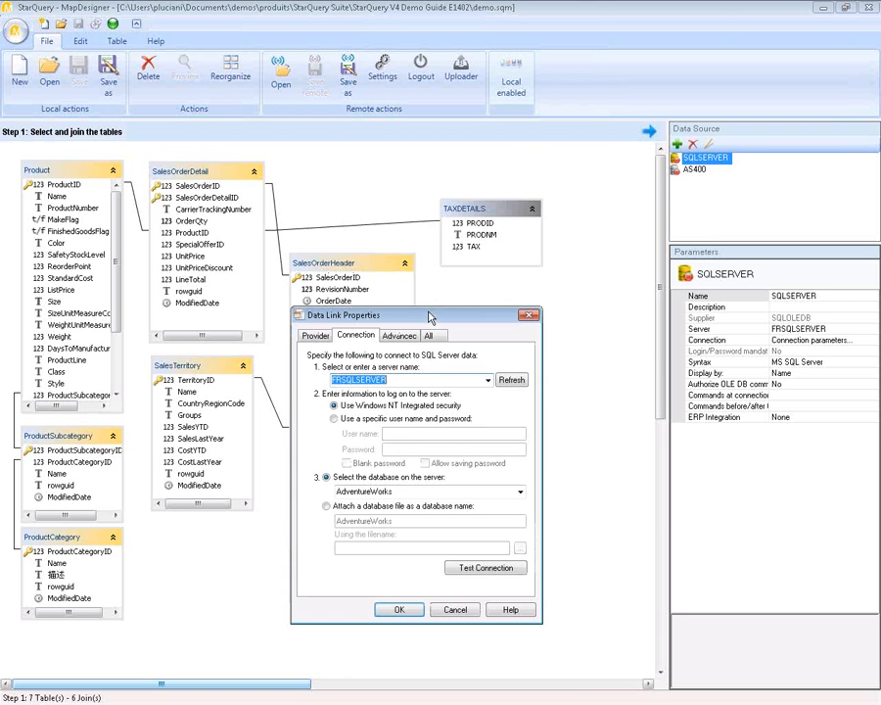
{"action": "left_click", "coordinate": [315, 335]}
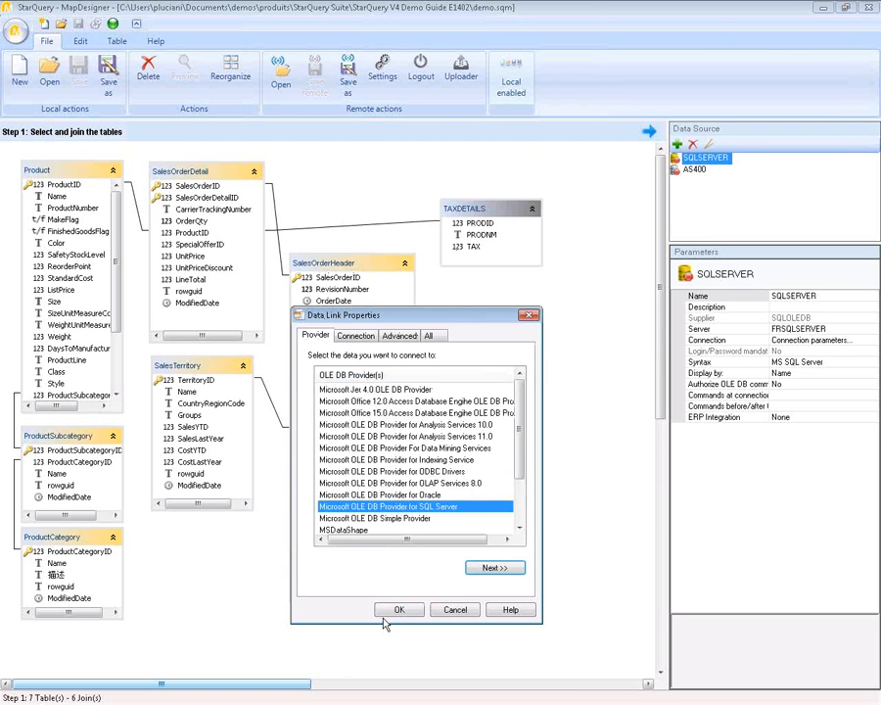
{"action": "left_click", "coordinate": [355, 336]}
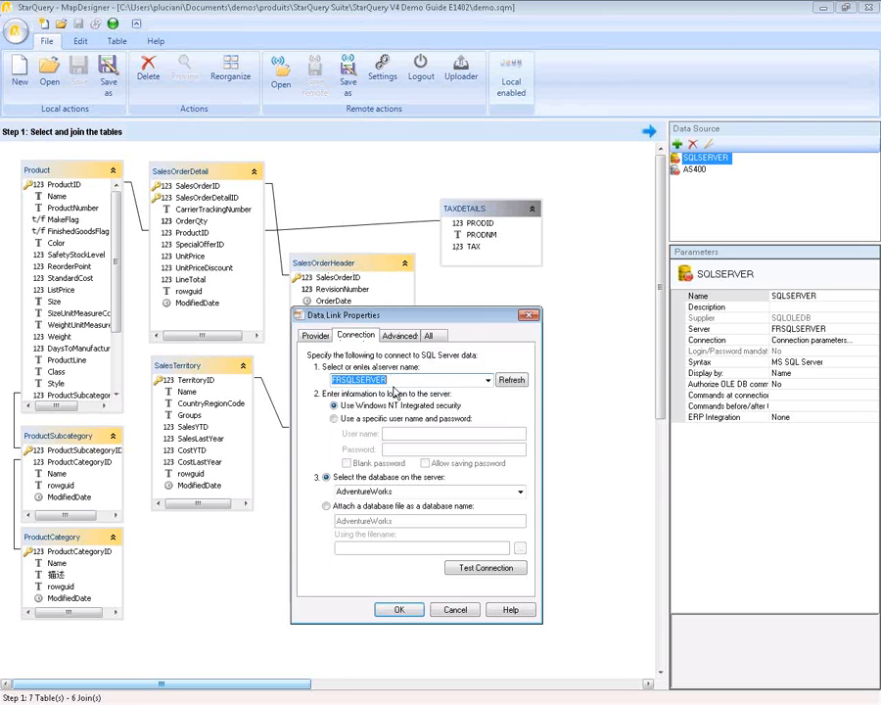
{"action": "left_click", "coordinate": [482, 566]}
{"action": "left_click", "coordinate": [492, 408]}
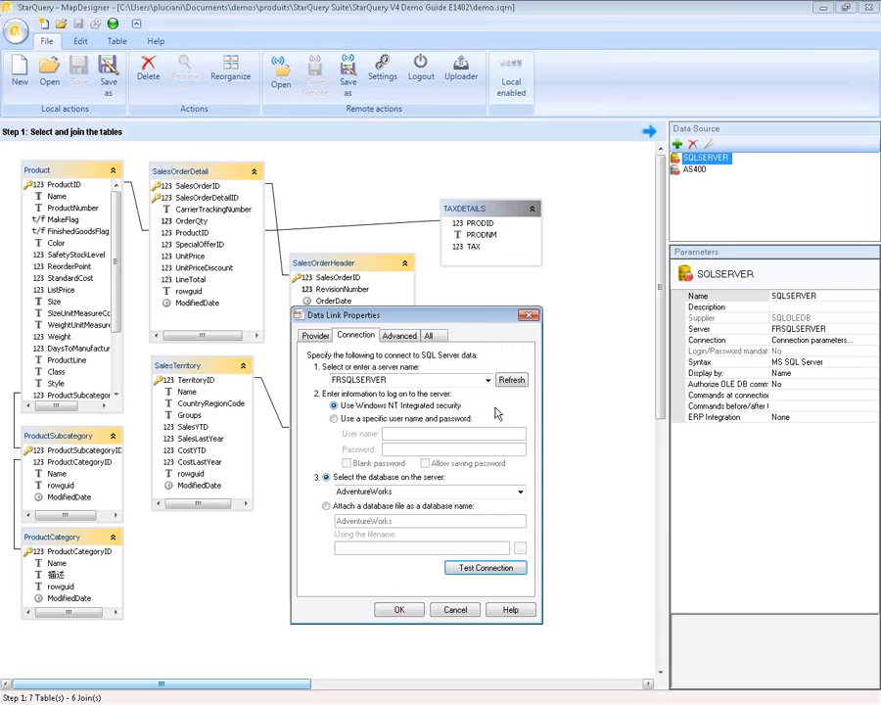
{"action": "left_click", "coordinate": [401, 610]}
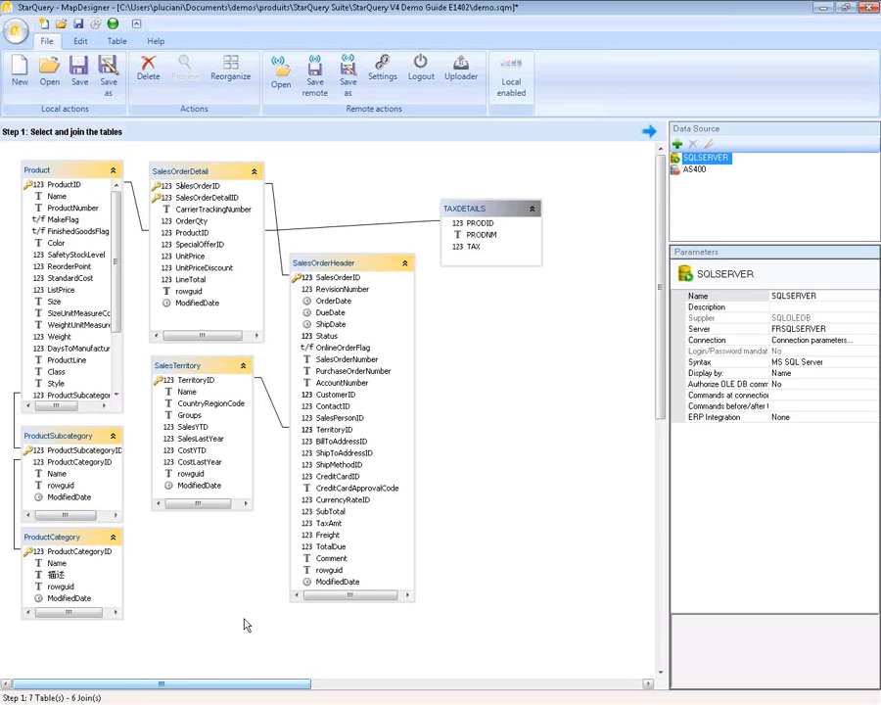
- Test the AS400 DB2/400 connection at 10.1.15.1 successfully and keep its settings
{"action": "left_click", "coordinate": [695, 173]}
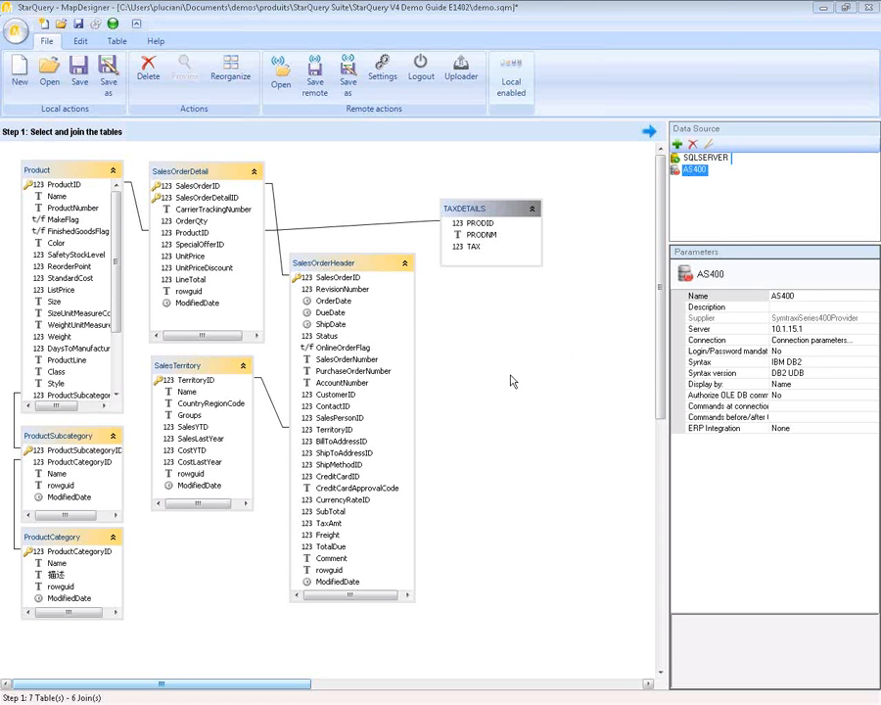
{"action": "left_click_drag", "start_coordinate": [490, 0], "coordinate": [411, 292]}
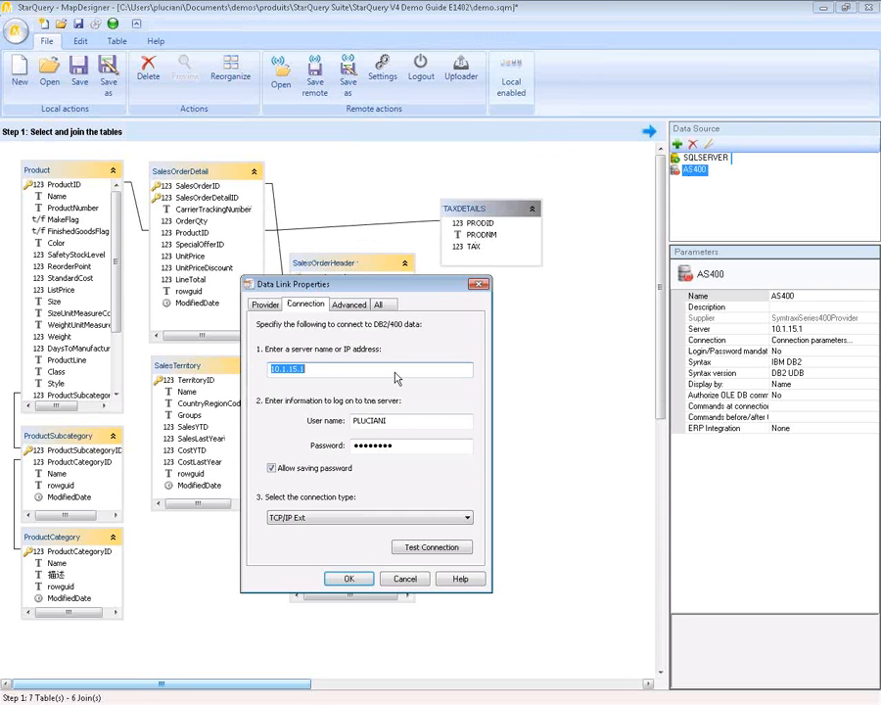
{"action": "left_click", "coordinate": [428, 545]}
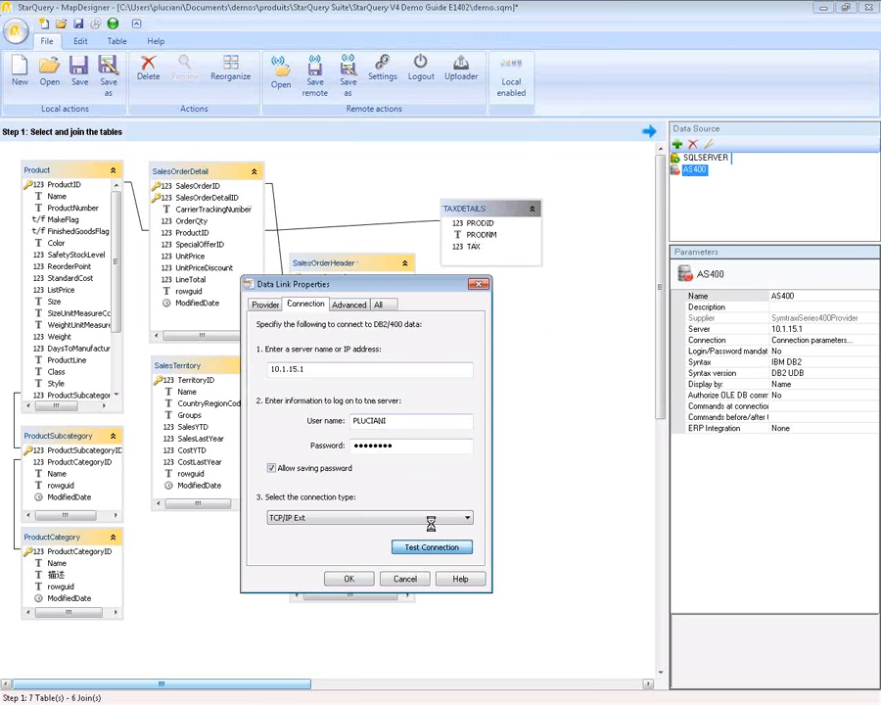
{"action": "left_click", "coordinate": [496, 407]}
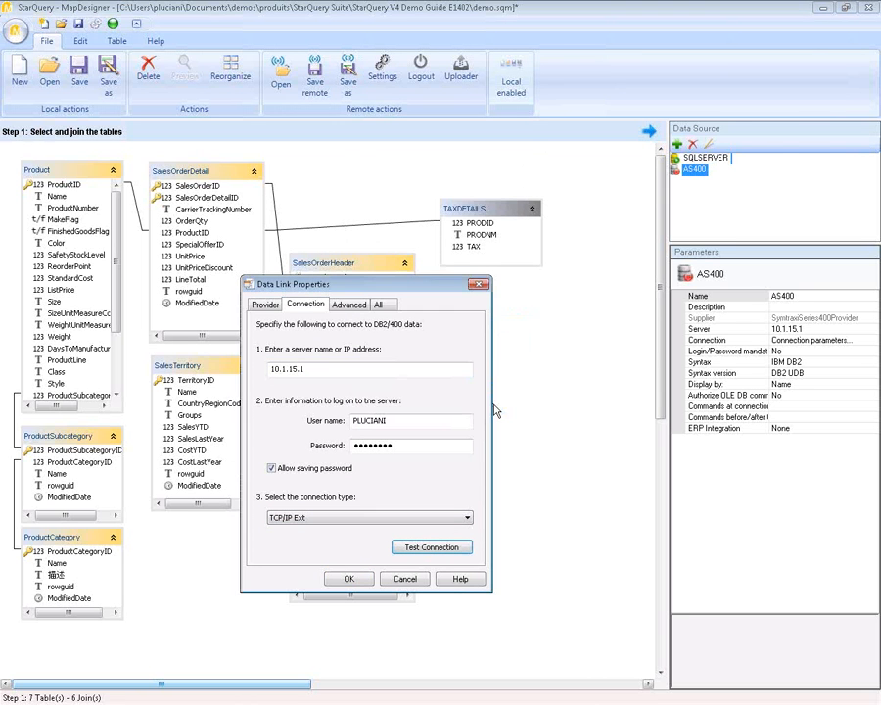
{"action": "left_click", "coordinate": [348, 579]}
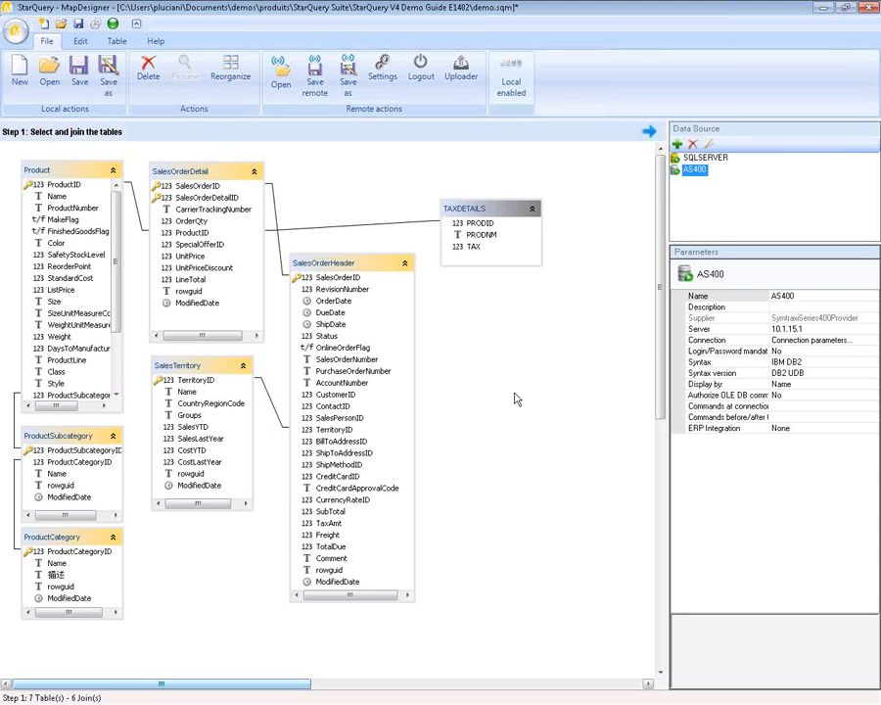
- Inspect the SalesOrderDetail and TAXDETAILS tables and the join between them
{"action": "left_click", "coordinate": [222, 174]}
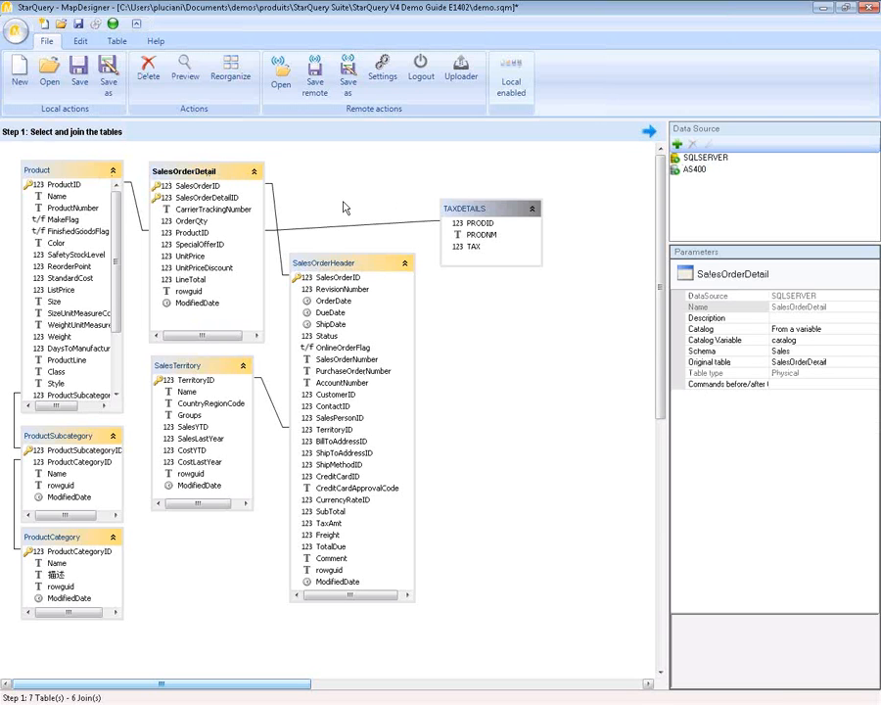
{"action": "left_click", "coordinate": [499, 209]}
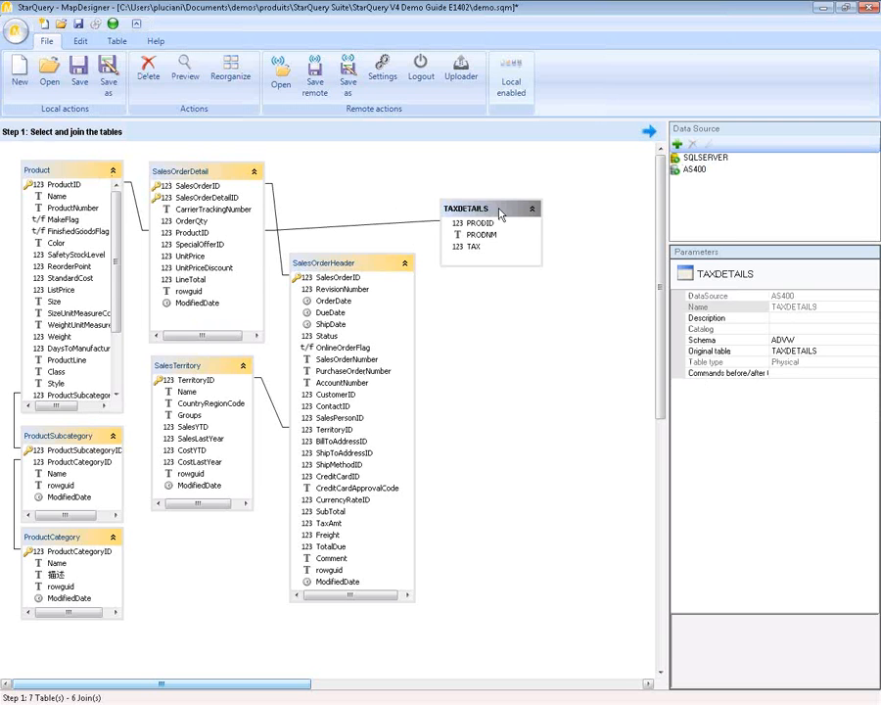
{"action": "left_click", "coordinate": [407, 226]}
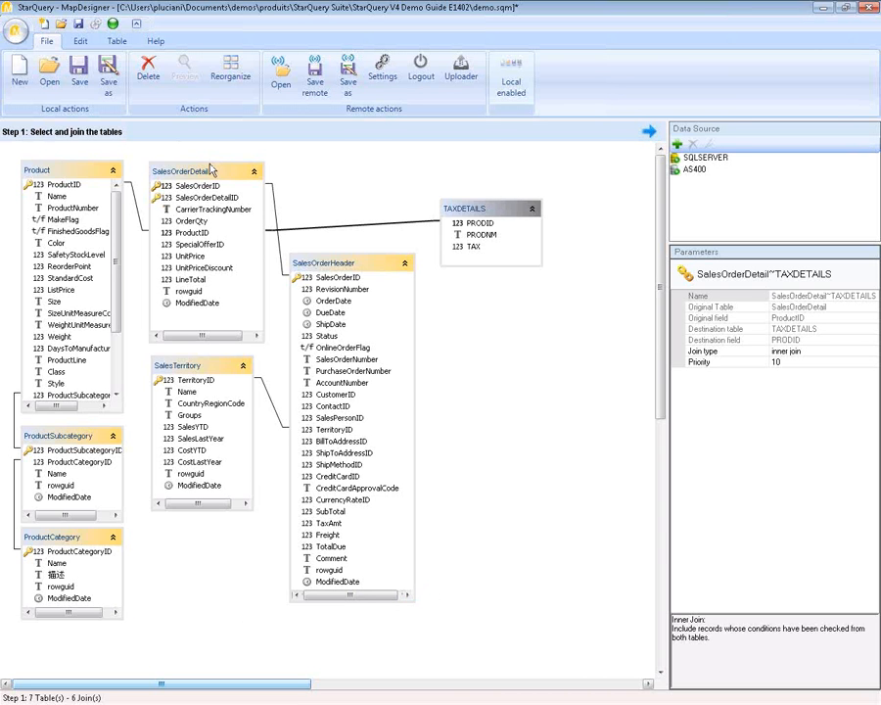
- Preview the four rows of TAXDETAILS data, then advance to Step 2
{"action": "right_click", "coordinate": [497, 211]}
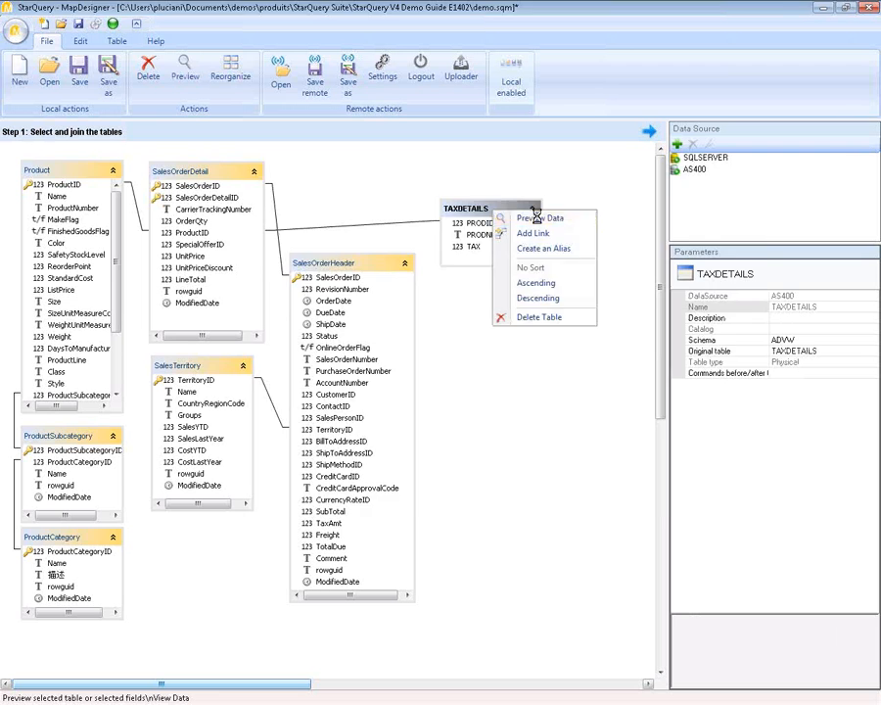
{"action": "left_click", "coordinate": [527, 217]}
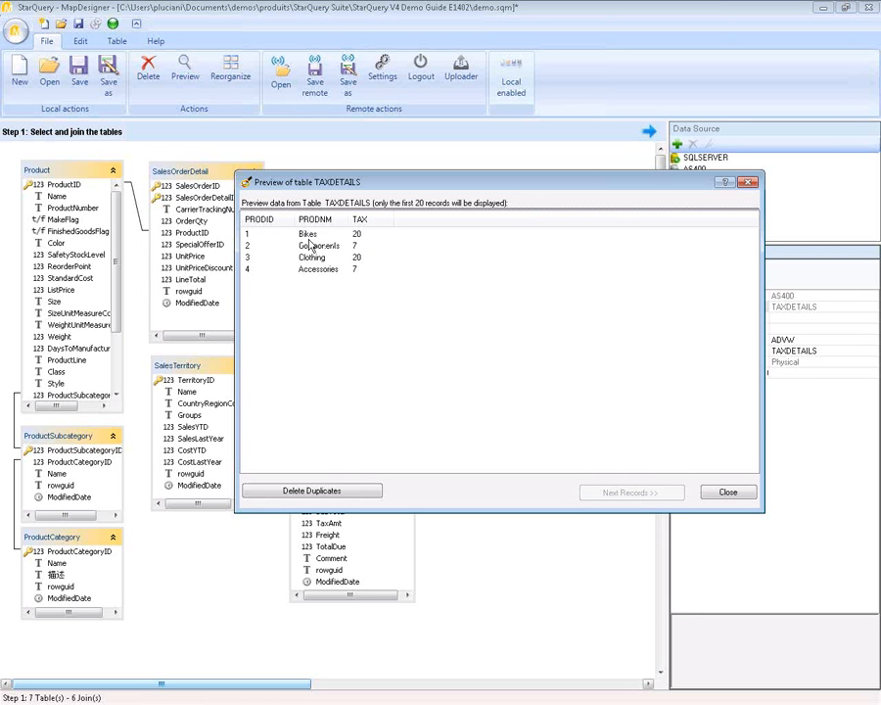
{"action": "left_click", "coordinate": [727, 494]}
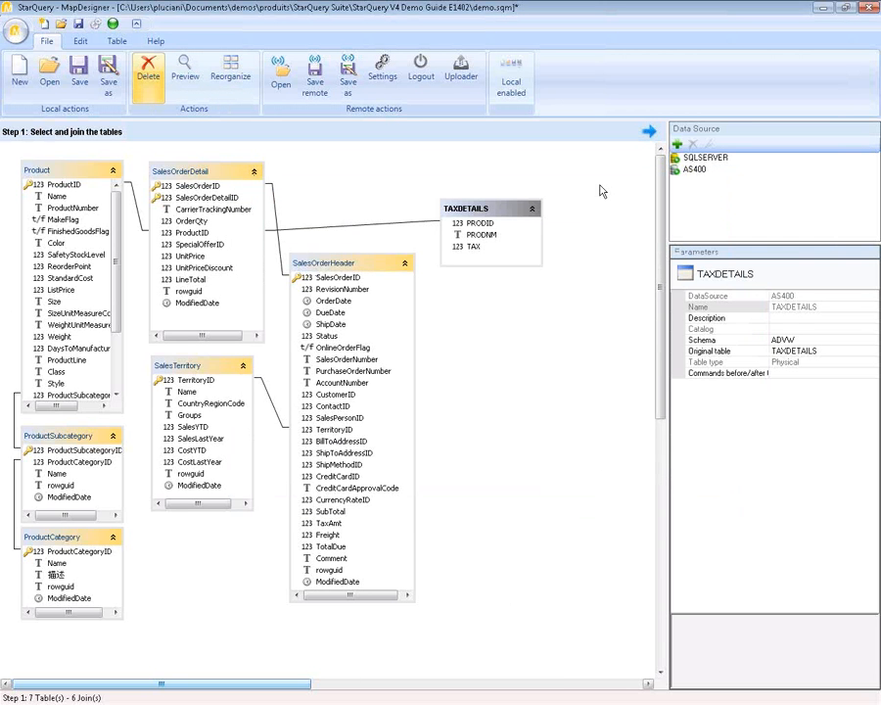
{"action": "left_click", "coordinate": [650, 131]}
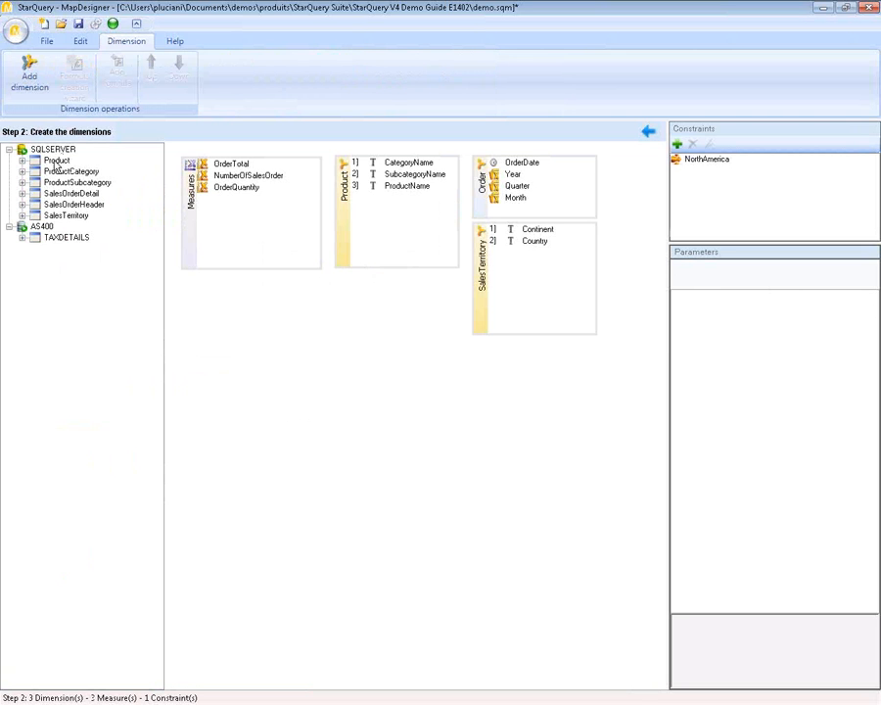
- Review the properties of the Product and Measures dimensions and the NorthAmerica constraint
{"action": "left_click", "coordinate": [345, 240]}
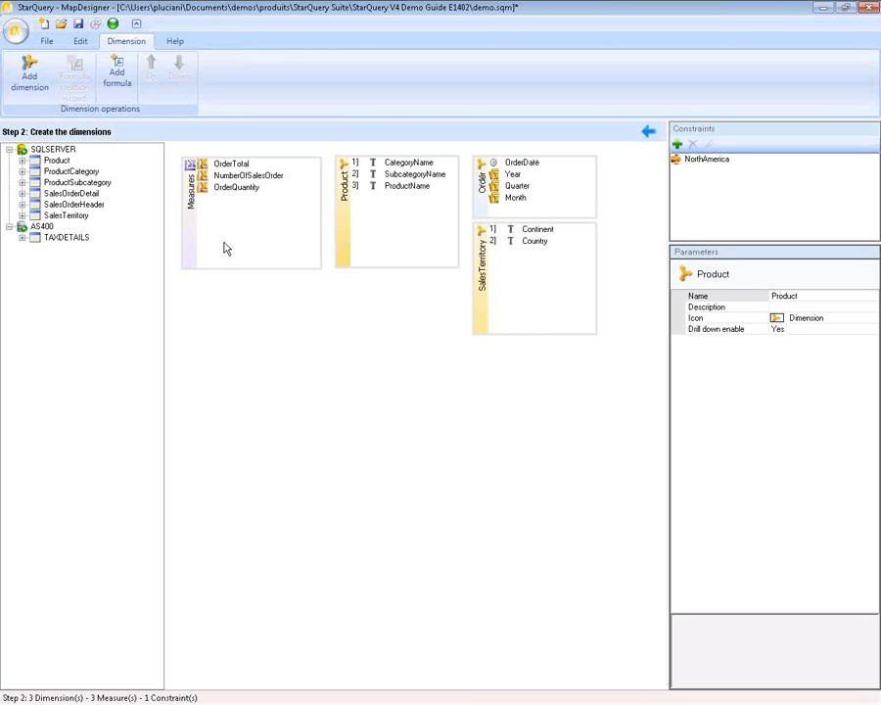
{"action": "left_click", "coordinate": [193, 252]}
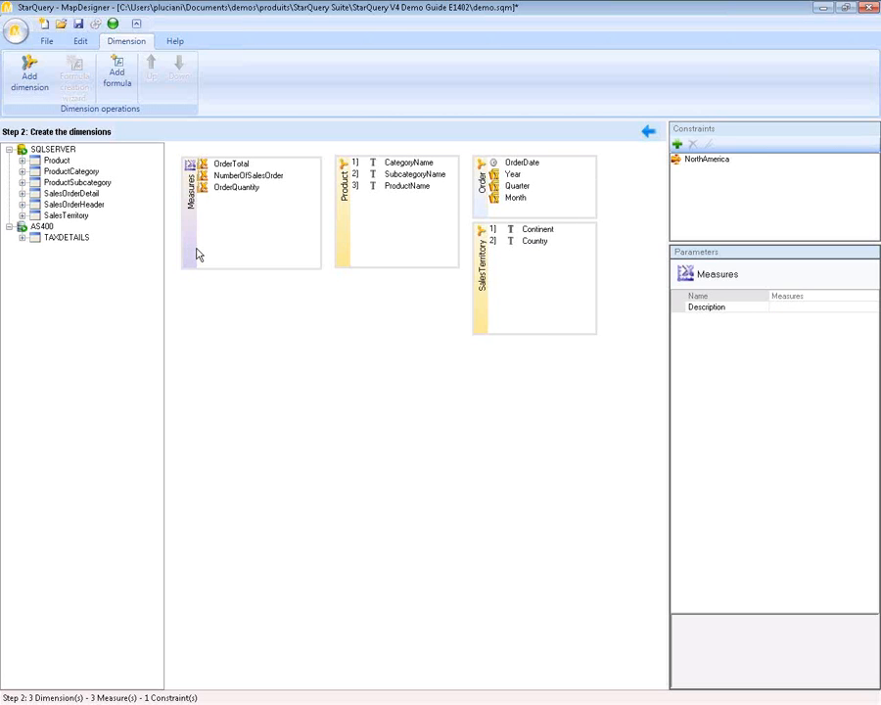
{"action": "left_click", "coordinate": [703, 162]}
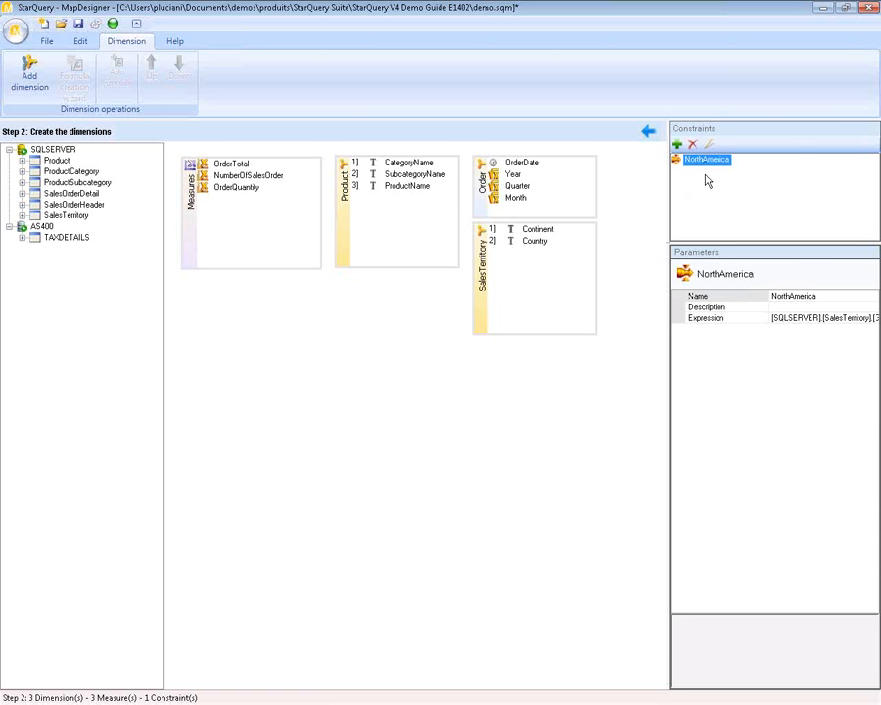
- Preview the SalesTerritory dimension's continents and countries, then close the preview
{"action": "right_click", "coordinate": [483, 279]}
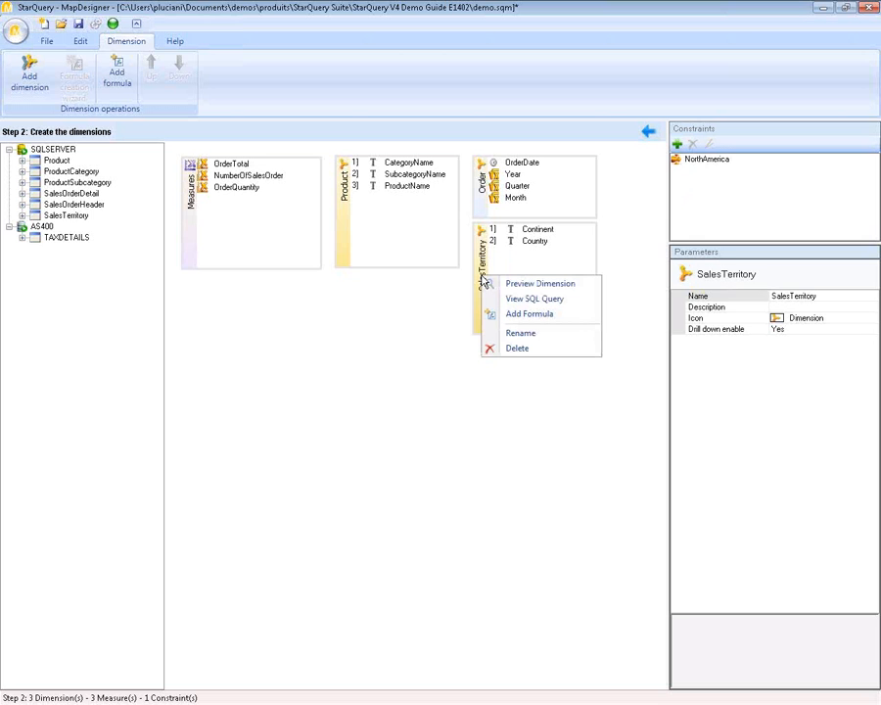
{"action": "left_click", "coordinate": [544, 285]}
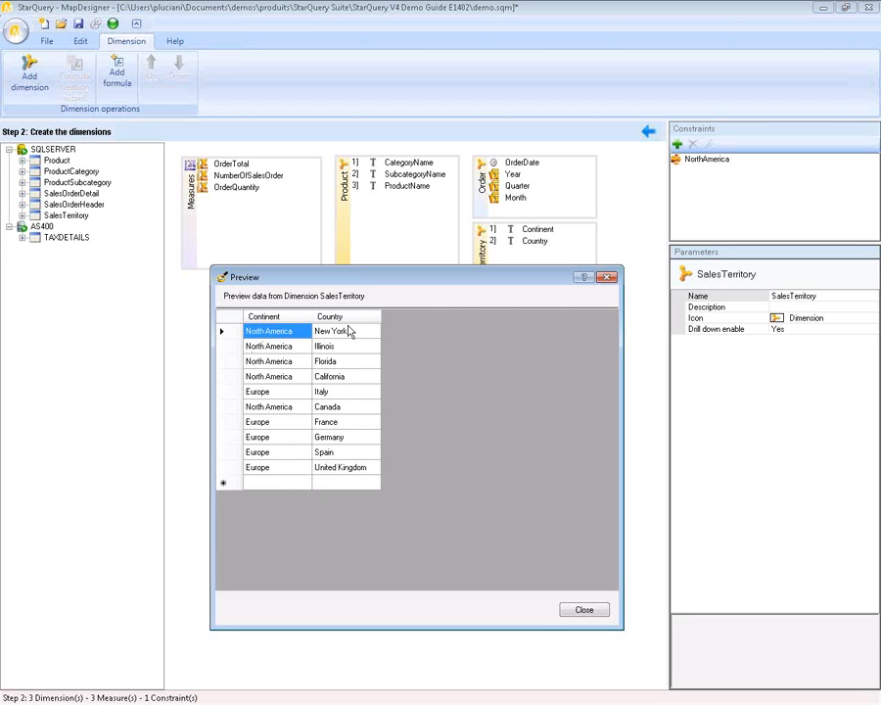
{"action": "left_click", "coordinate": [604, 612]}
- Add the NorthAmerica constraint to SalesTerritory and preview its North America–only values
{"action": "left_click", "coordinate": [706, 161]}
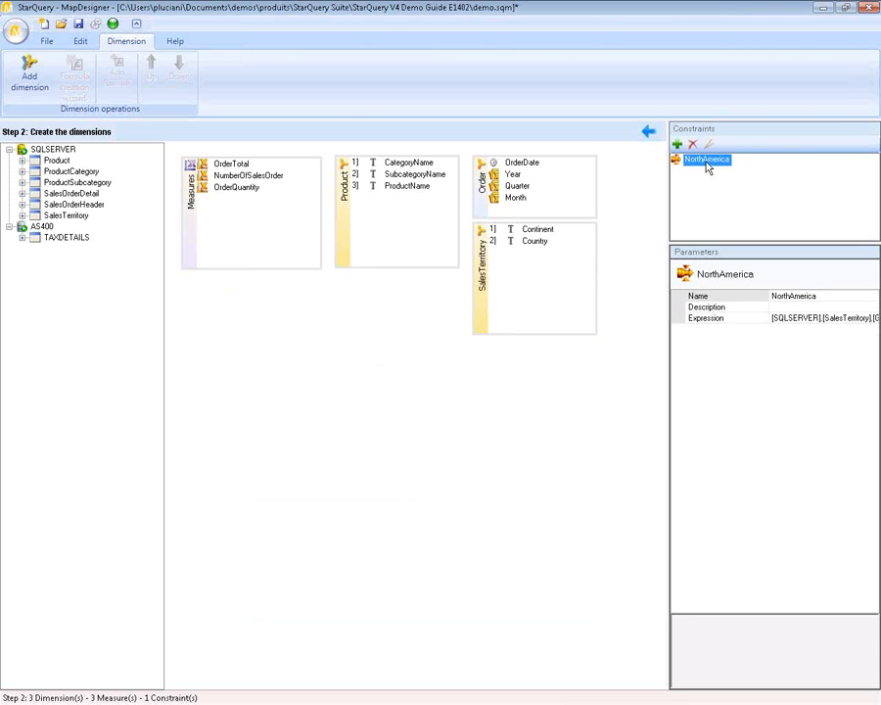
{"action": "left_click_drag", "start_coordinate": [708, 165], "coordinate": [512, 318]}
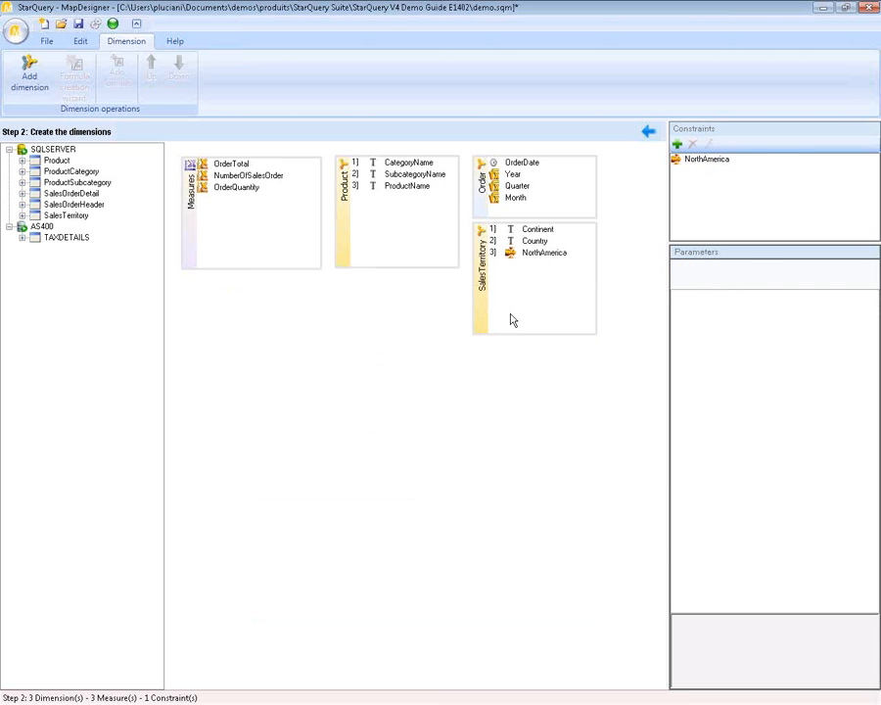
{"action": "left_click", "coordinate": [483, 309]}
{"action": "right_click", "coordinate": [480, 301]}
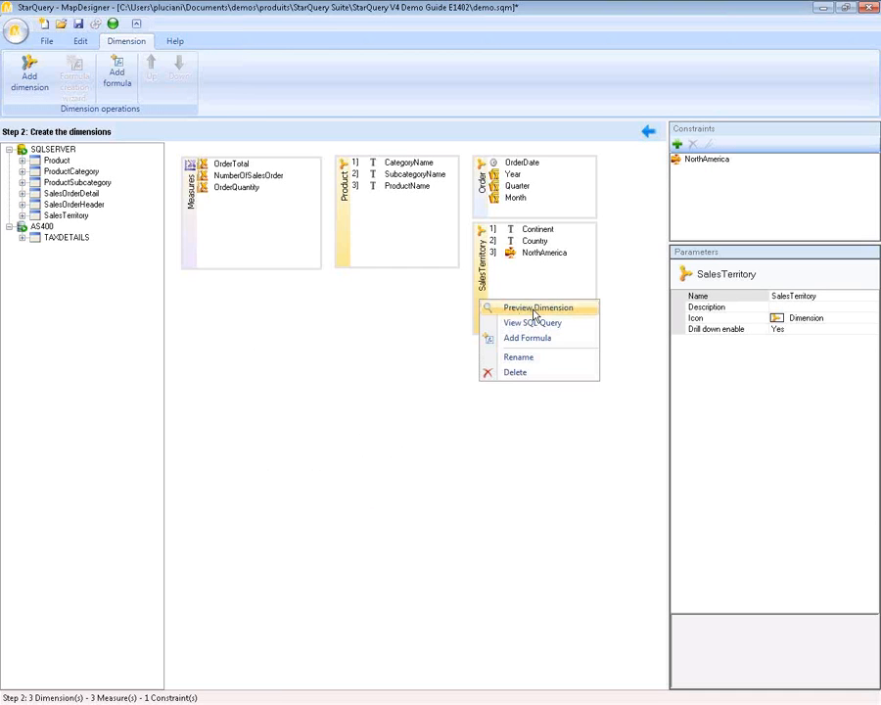
{"action": "left_click", "coordinate": [533, 309]}
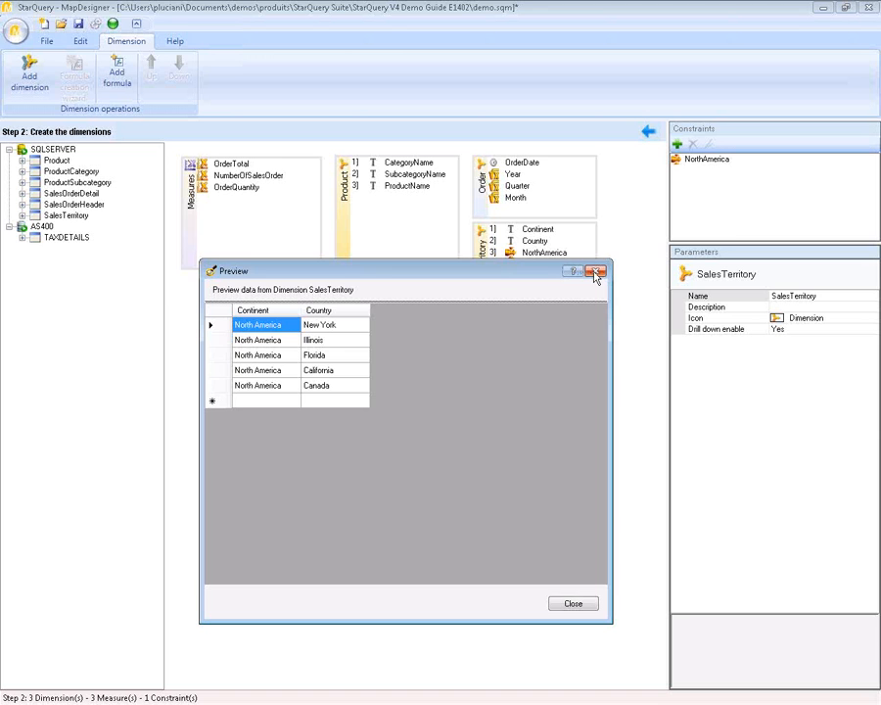
{"action": "left_click", "coordinate": [595, 273]}
- Delete the NorthAmerica item from SalesTerritory and confirm the removal
{"action": "left_click", "coordinate": [541, 255]}
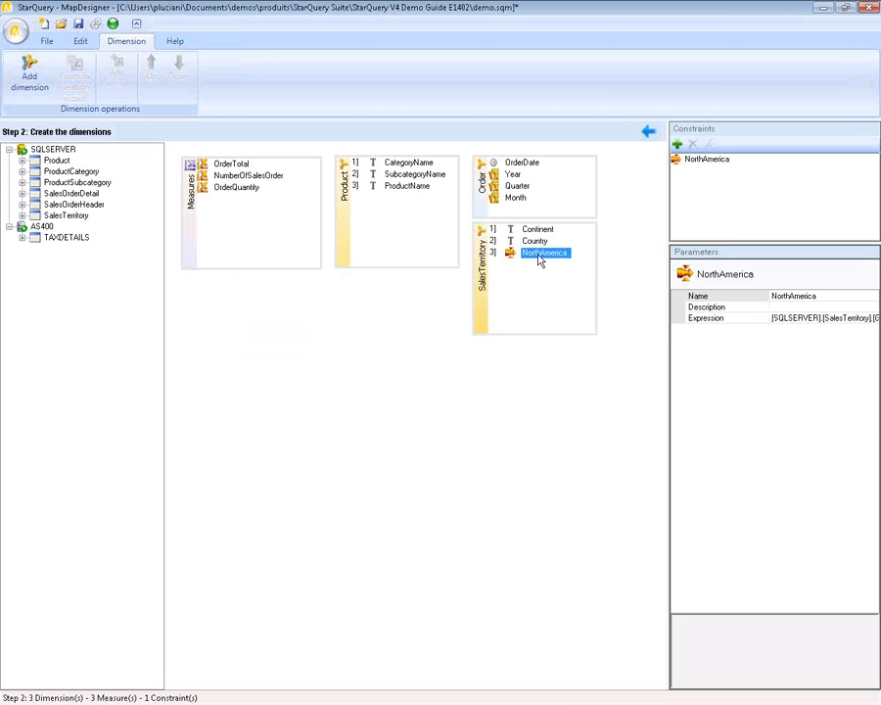
{"action": "right_click", "coordinate": [549, 262]}
{"action": "left_click", "coordinate": [583, 329]}
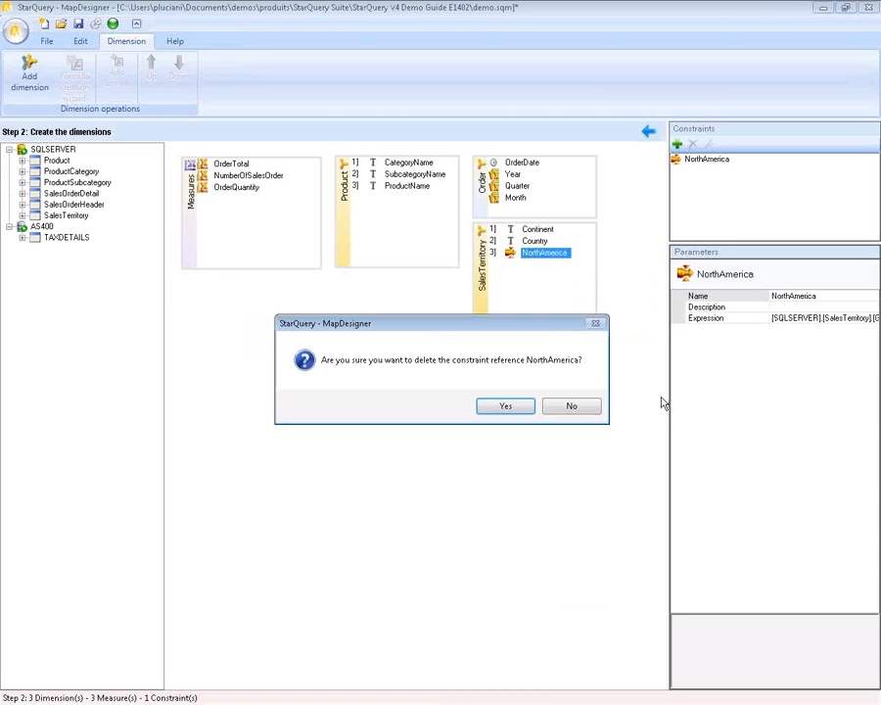
{"action": "left_click", "coordinate": [516, 408]}
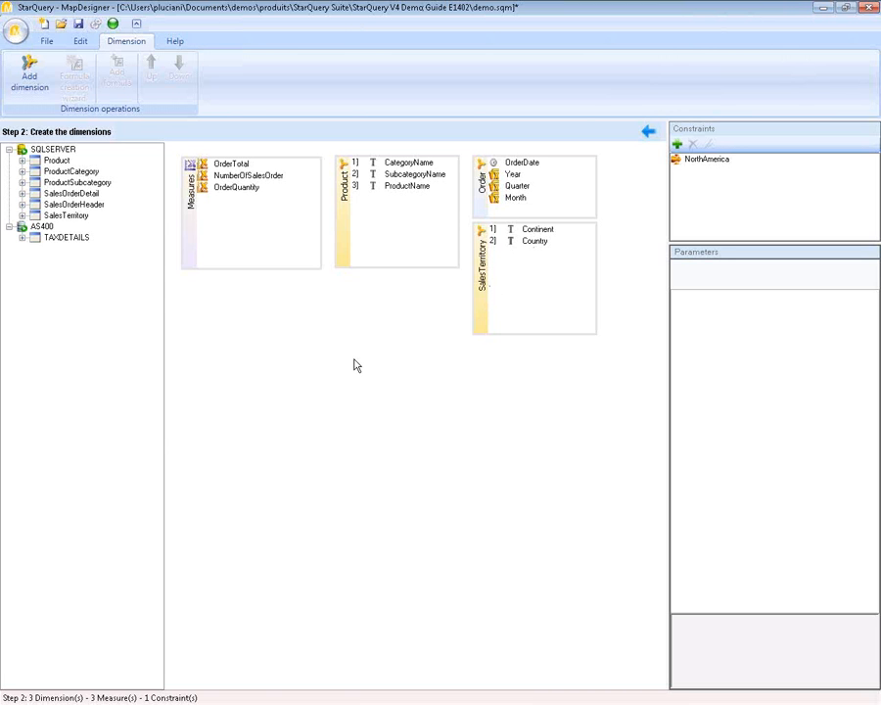
- Bring Excel forward and inspect the Selected Year 2012 and the G11 AverageOrderAmount formula
{"action": "left_click", "coordinate": [824, 8]}
{"action": "left_click", "coordinate": [402, 232]}
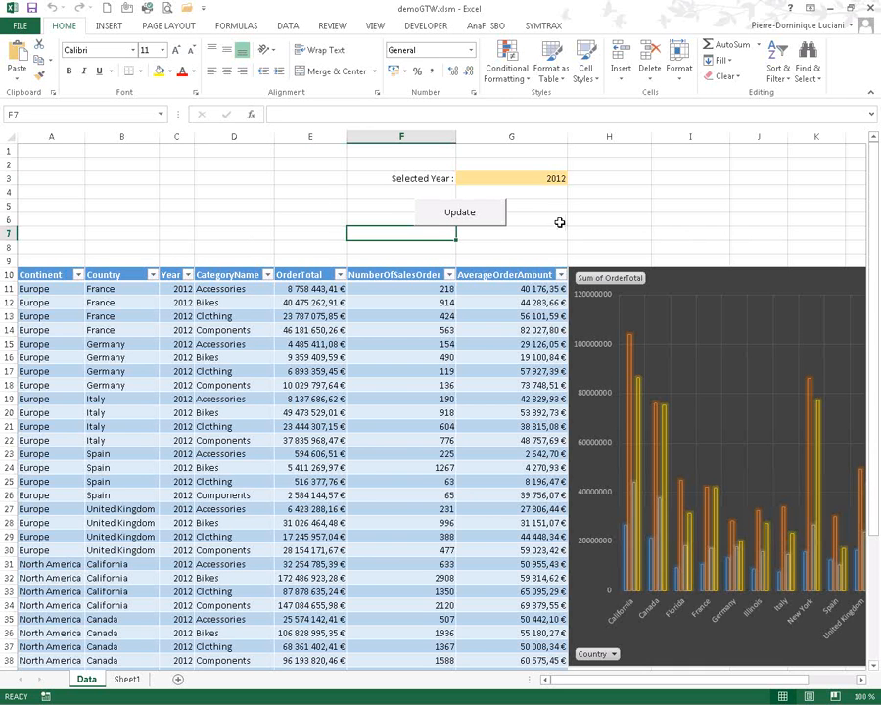
{"action": "left_click", "coordinate": [524, 178]}
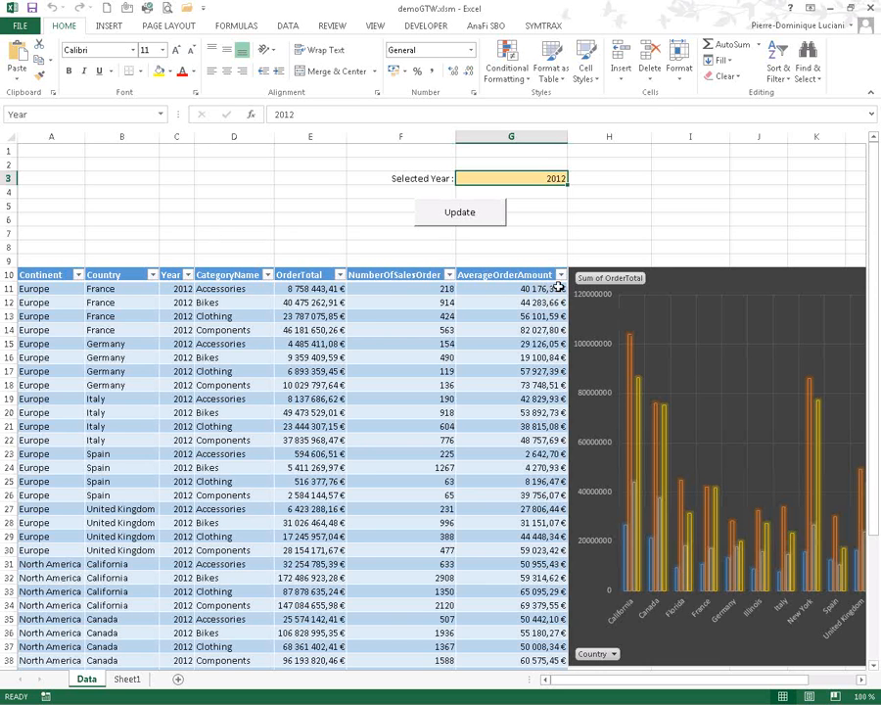
{"action": "left_click", "coordinate": [501, 289]}
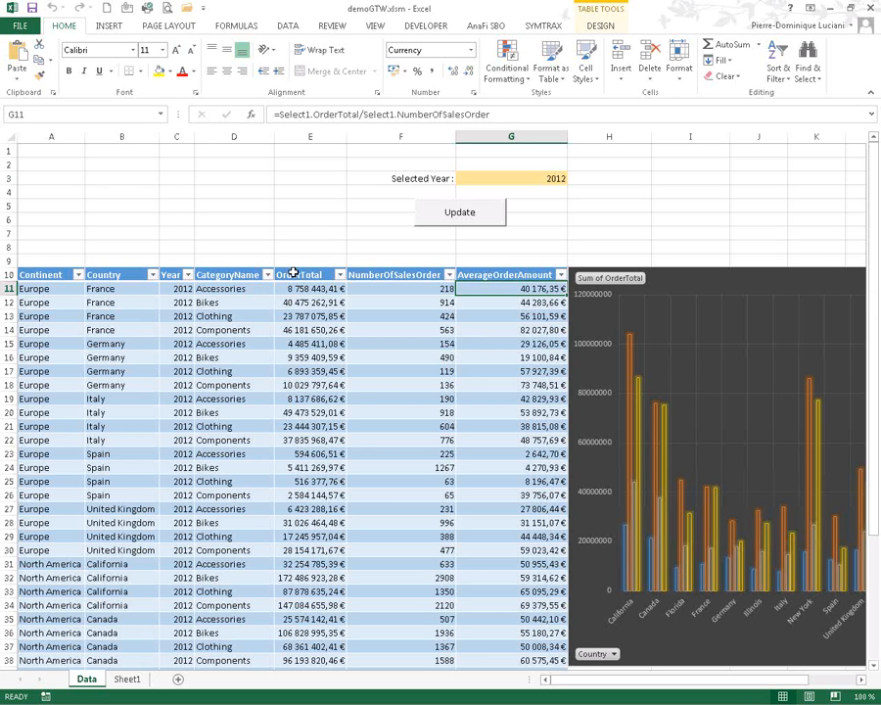
- Select the OrderTotal PivotChart, scroll across the sheet, and show the SYMTRAX ribbon commands
{"action": "left_click", "coordinate": [739, 281]}
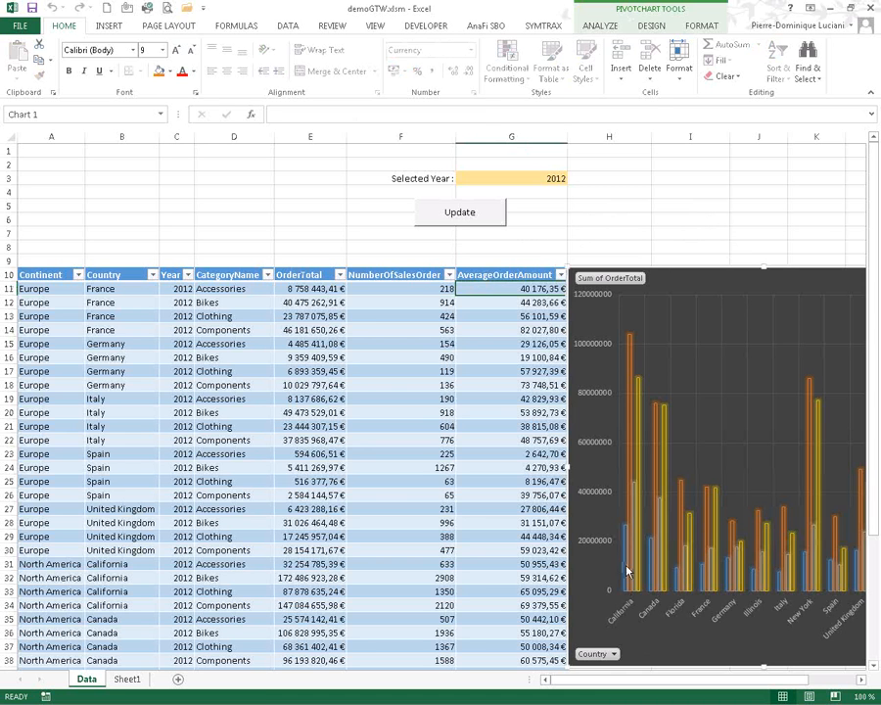
{"action": "left_click_drag", "start_coordinate": [818, 680], "coordinate": [852, 680]}
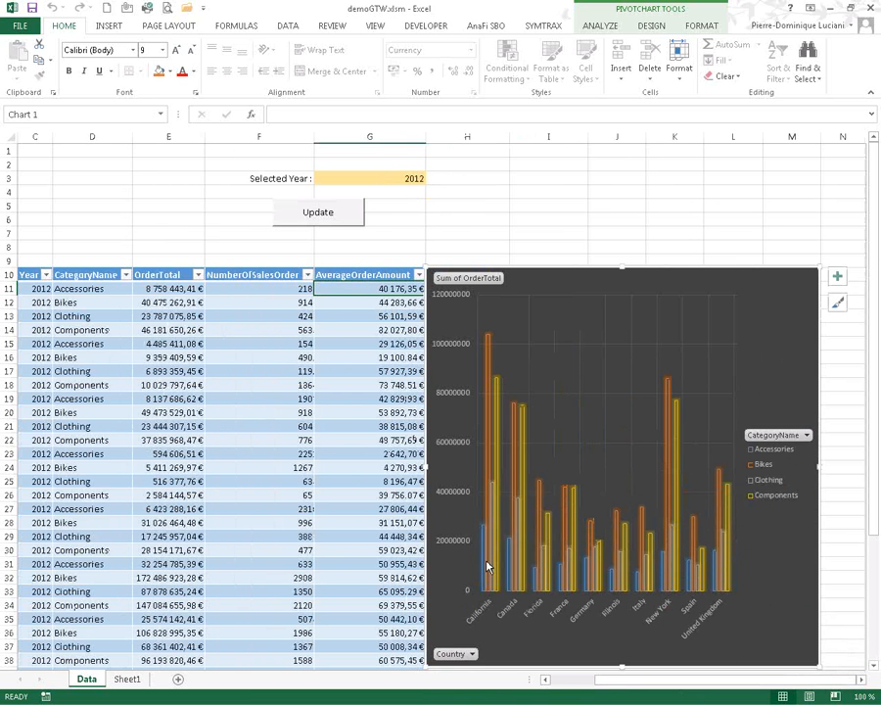
{"action": "mouse_move", "coordinate": [491, 372]}
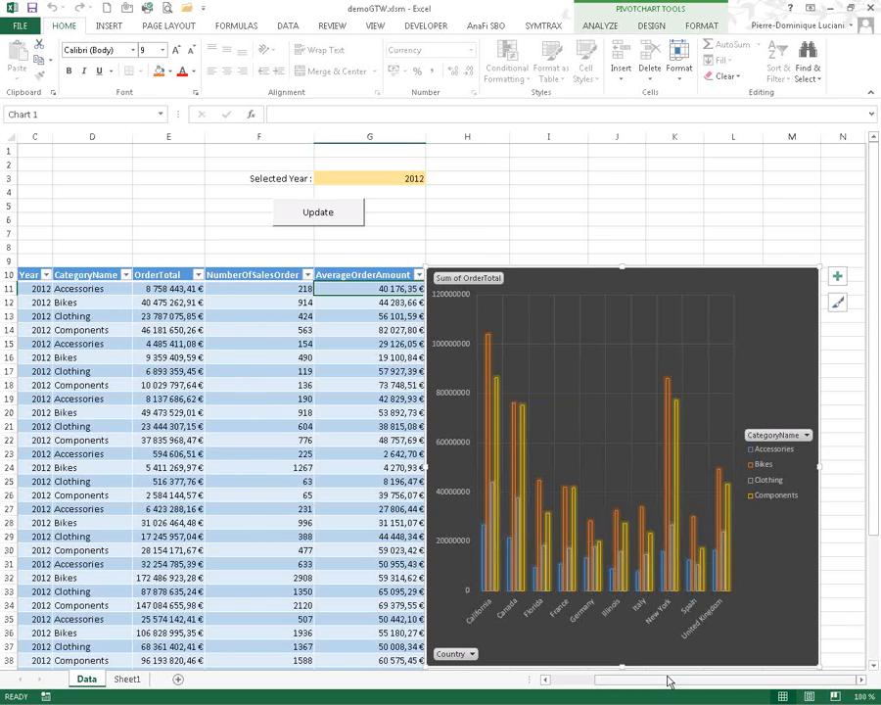
{"action": "left_click_drag", "start_coordinate": [666, 684], "coordinate": [585, 683]}
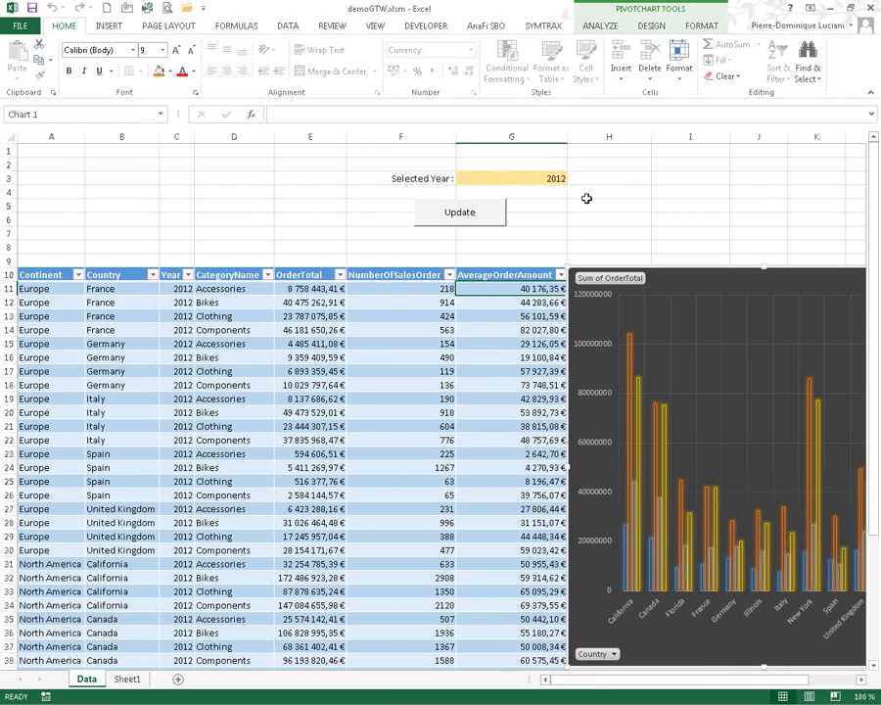
{"action": "left_click", "coordinate": [548, 27]}
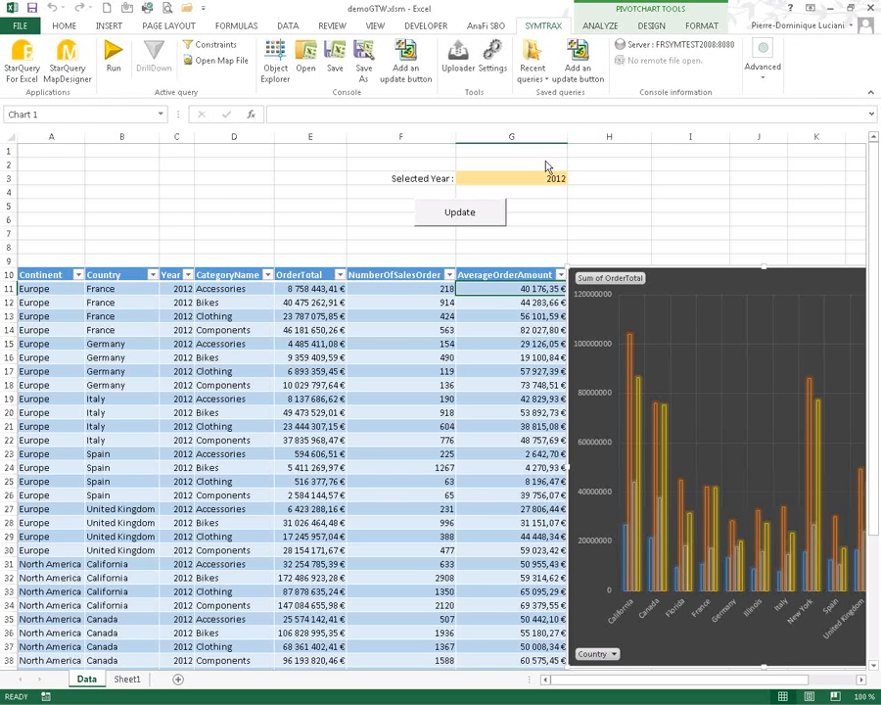
- Open the local demoGTW.sqx query in StarQuery for Excel and maximize its window
{"action": "left_click", "coordinate": [29, 61]}
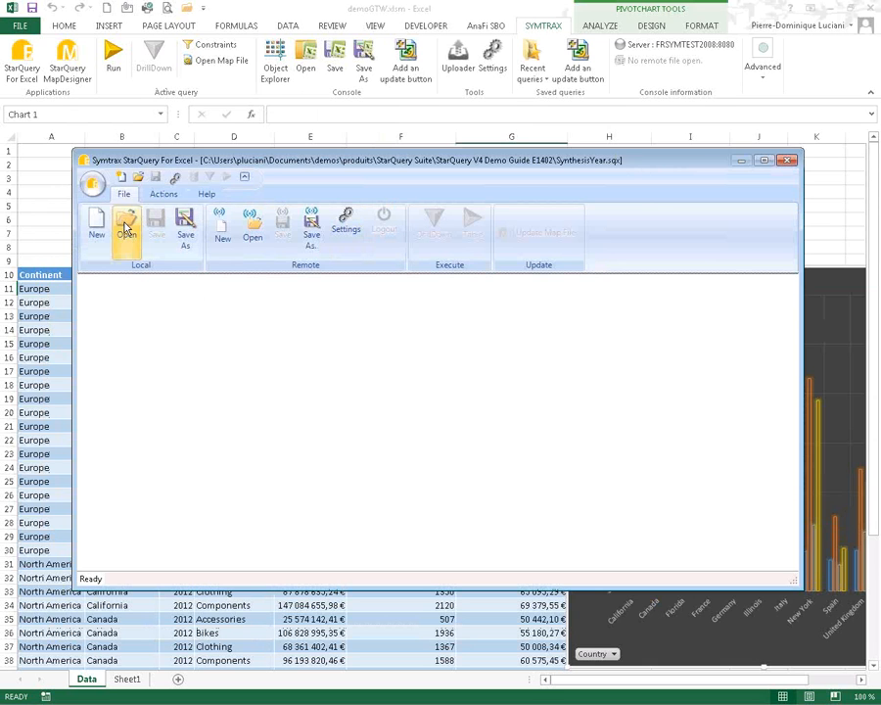
{"action": "left_click", "coordinate": [123, 247]}
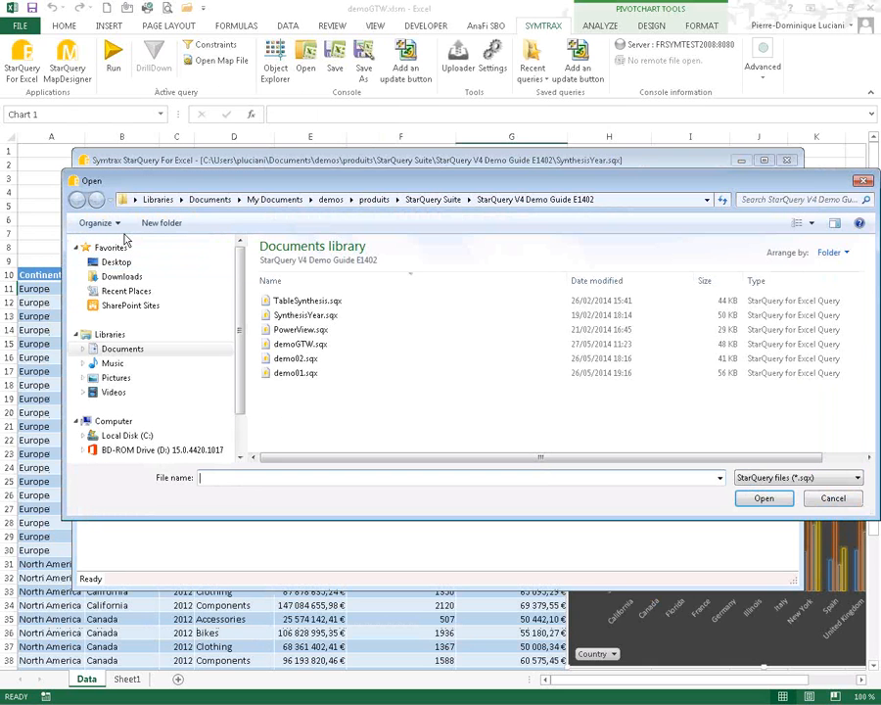
{"action": "double_click", "coordinate": [319, 344]}
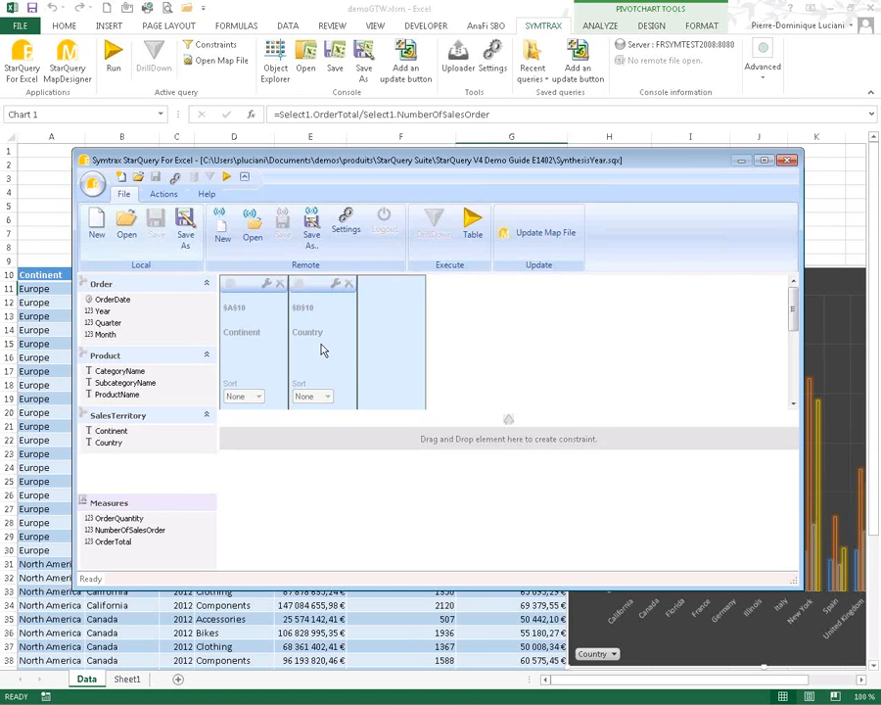
{"action": "left_click", "coordinate": [764, 159]}
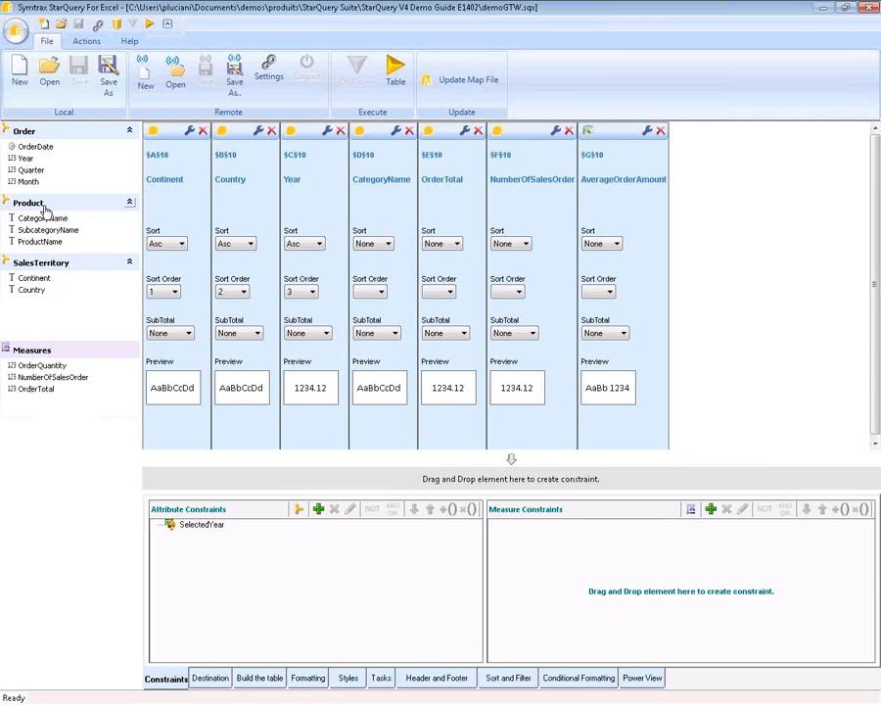
- Add the Month field as a query column, then delete it again
{"action": "left_click_drag", "start_coordinate": [27, 181], "coordinate": [778, 251]}
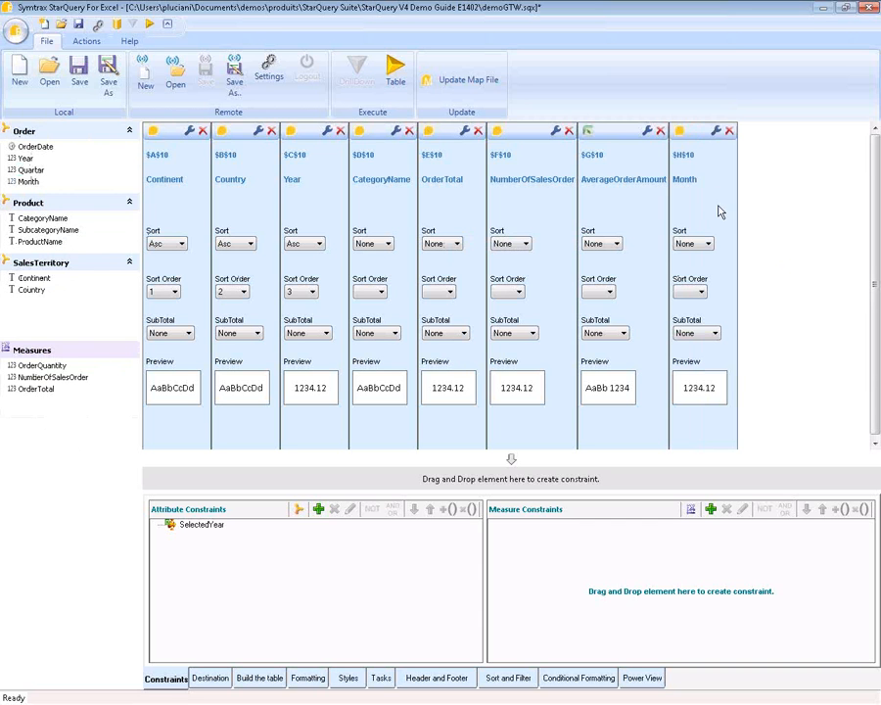
{"action": "left_click", "coordinate": [729, 131]}
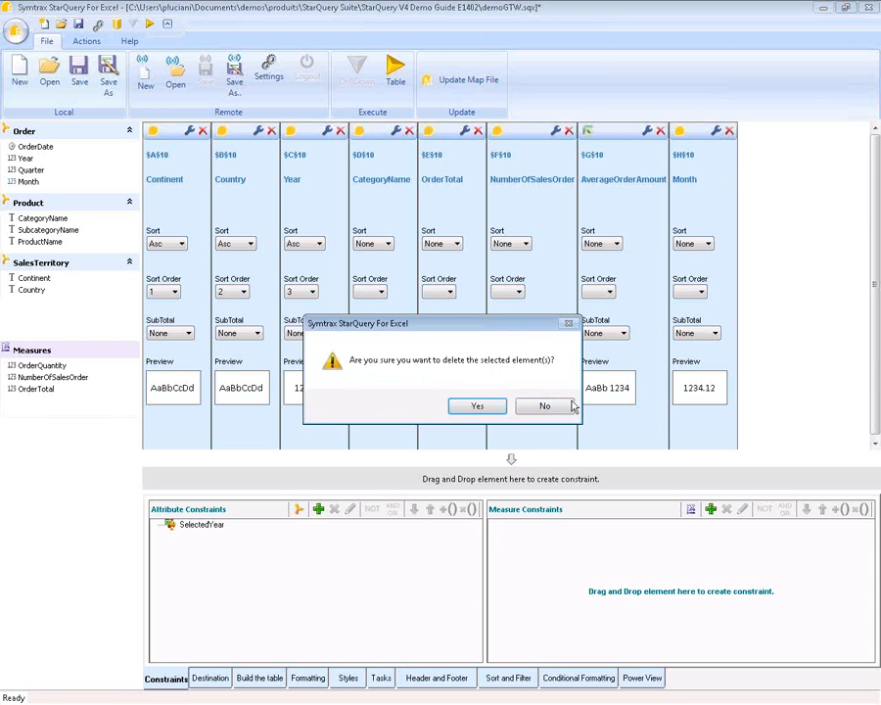
{"action": "left_click", "coordinate": [504, 407]}
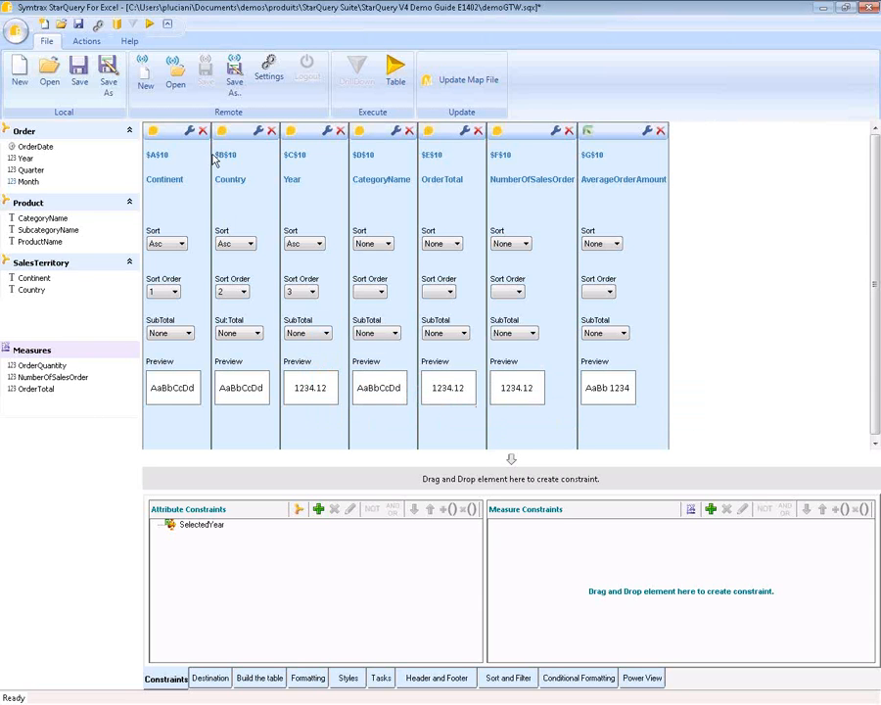
- Inspect the SelectedYear constraint's settings and close them without changes
{"action": "left_click", "coordinate": [203, 530]}
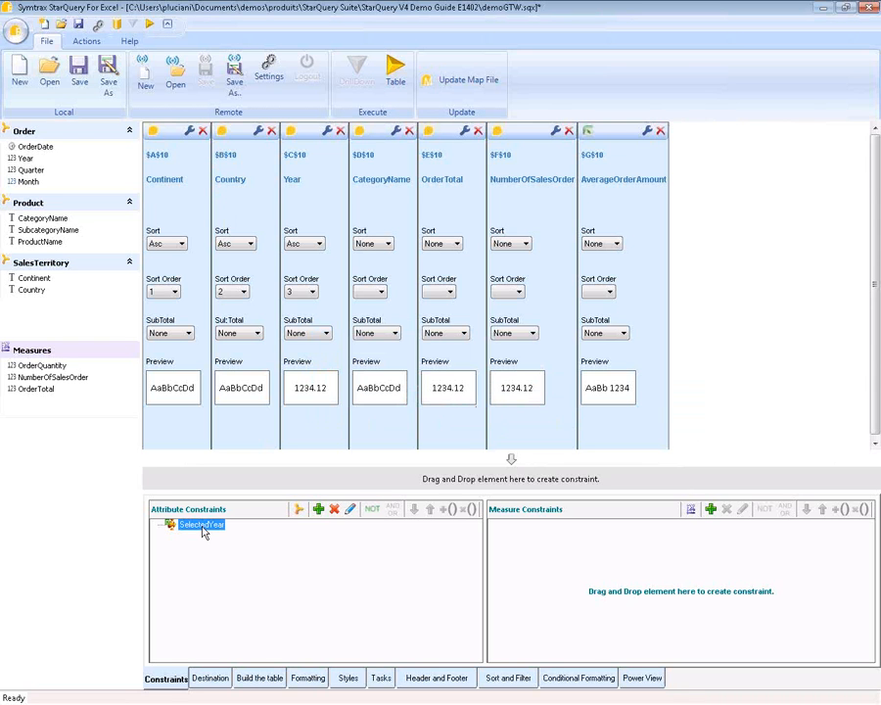
{"action": "double_click", "coordinate": [204, 529]}
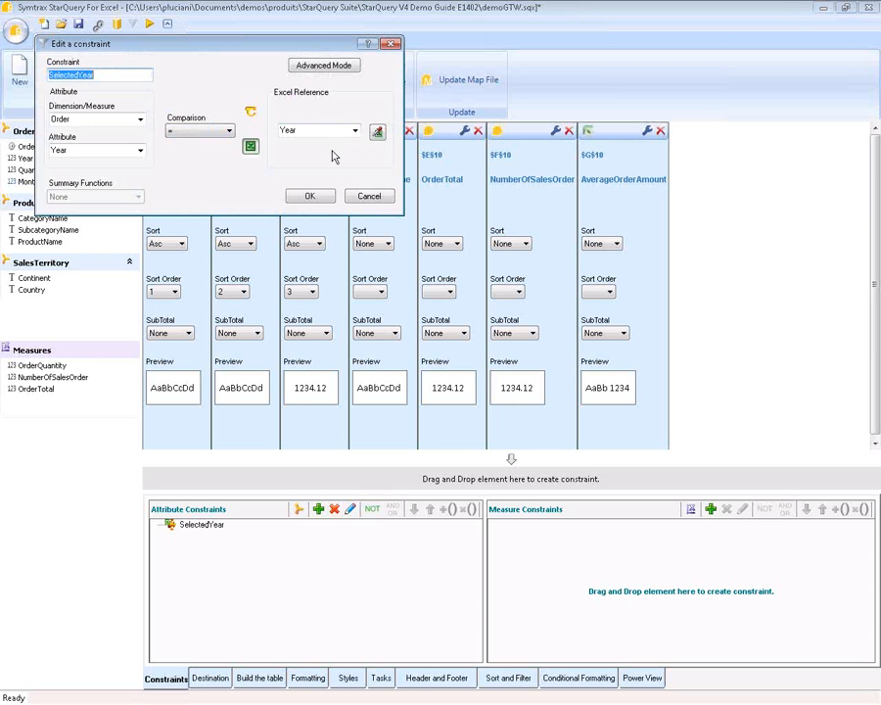
{"action": "left_click", "coordinate": [368, 195]}
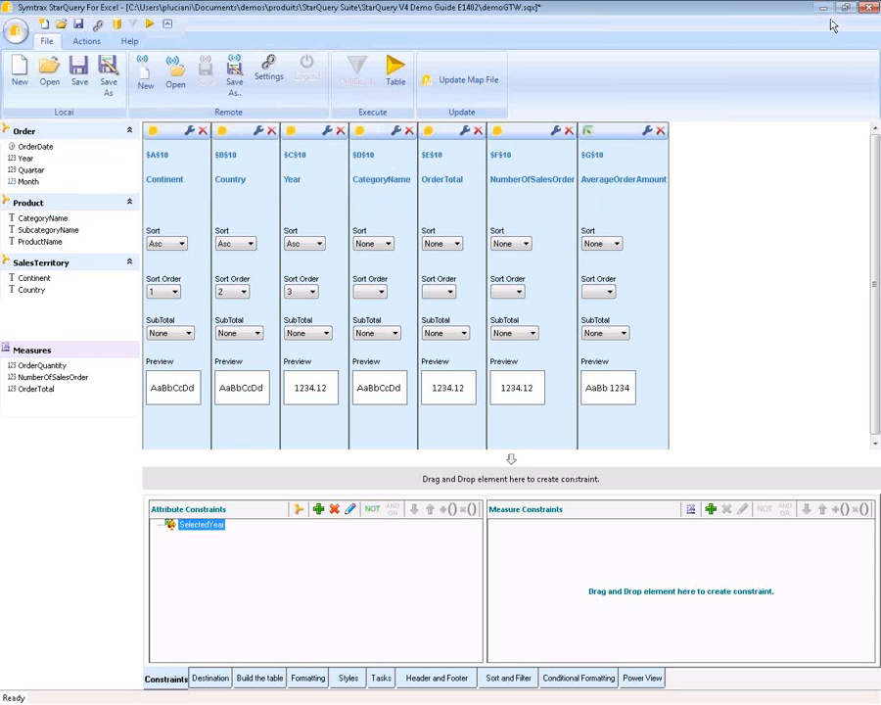
{"action": "left_click", "coordinate": [816, 297]}
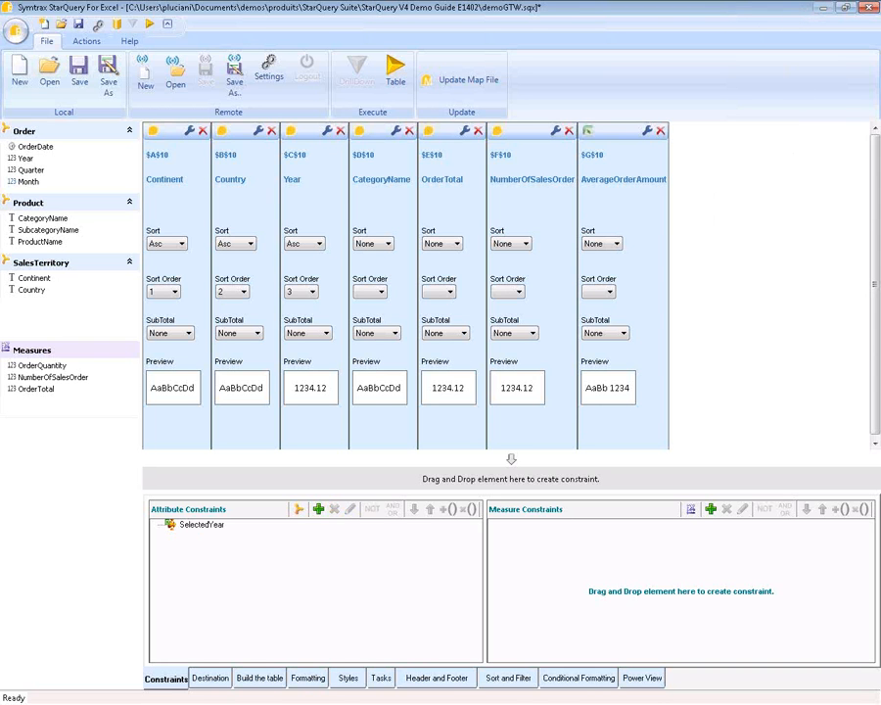
- Restore the query window to a smaller size so Excel's Data sheet shows behind
{"action": "key", "text": "alt+Tab"}
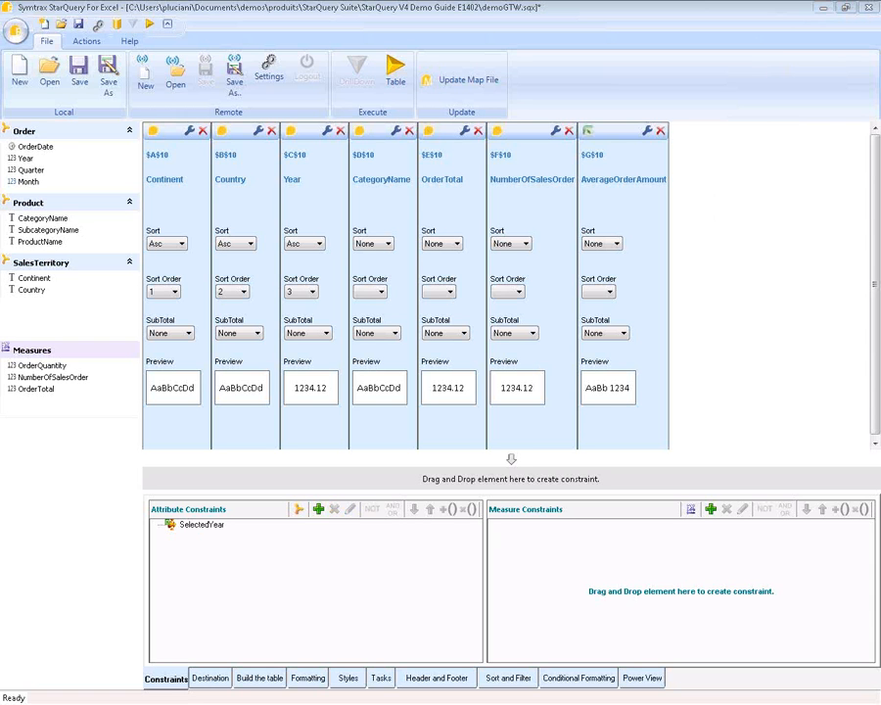
{"action": "key", "text": "alt+Tab"}
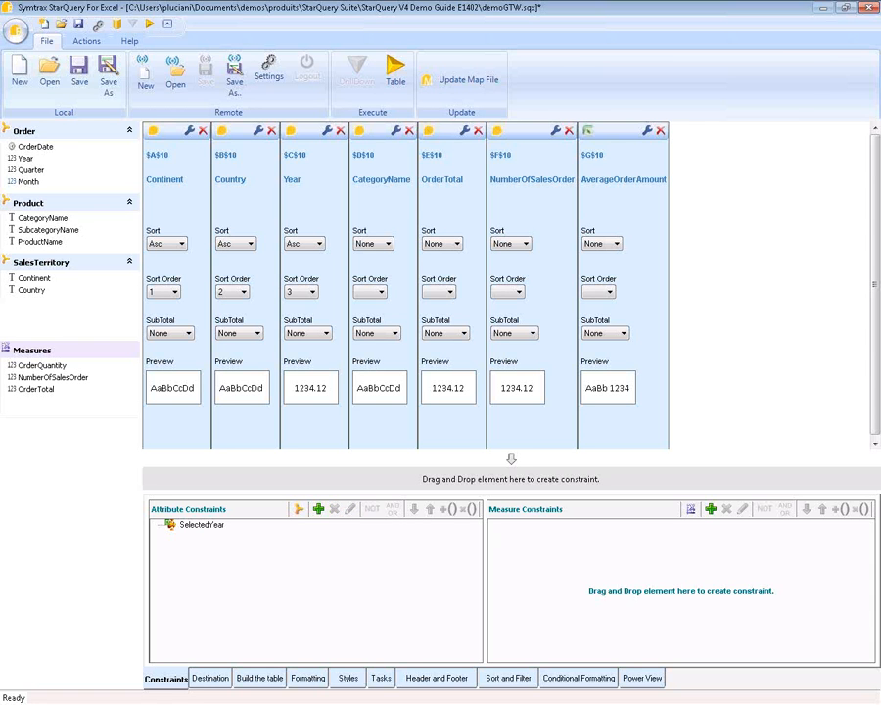
{"action": "left_click_drag", "start_coordinate": [771, 4], "coordinate": [814, 6]}
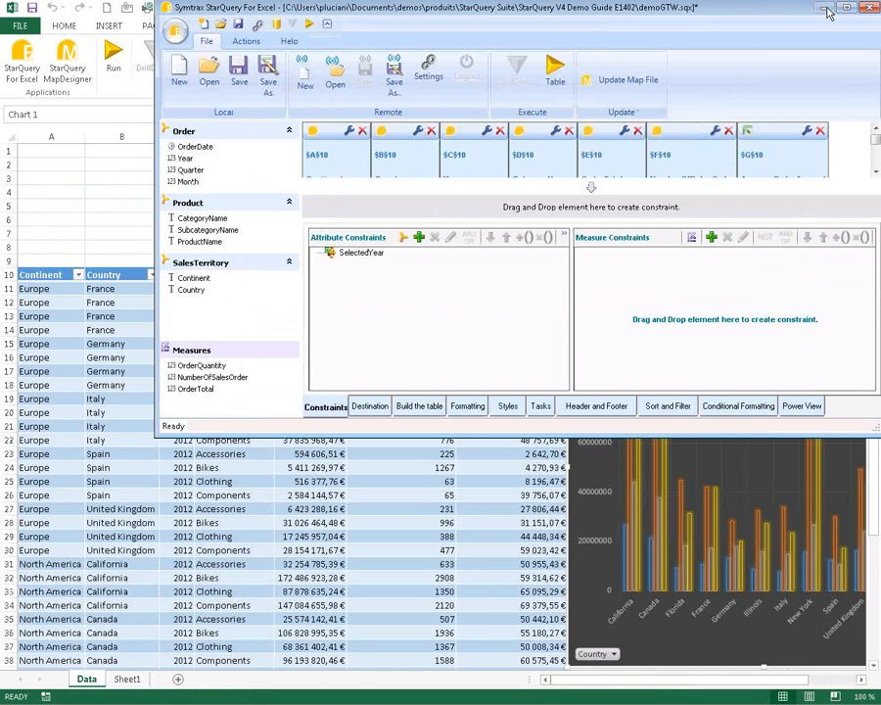
- Move the query window aside to reveal Selected Year 2012 and the table, then maximize it
{"action": "left_click_drag", "start_coordinate": [815, 9], "coordinate": [656, 665]}
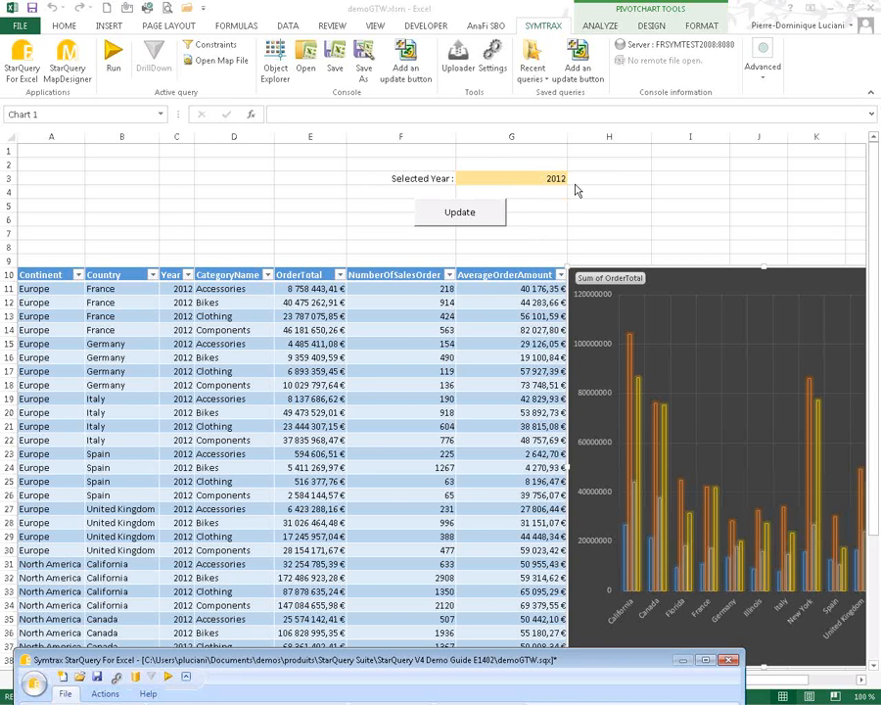
{"action": "double_click", "coordinate": [604, 661]}
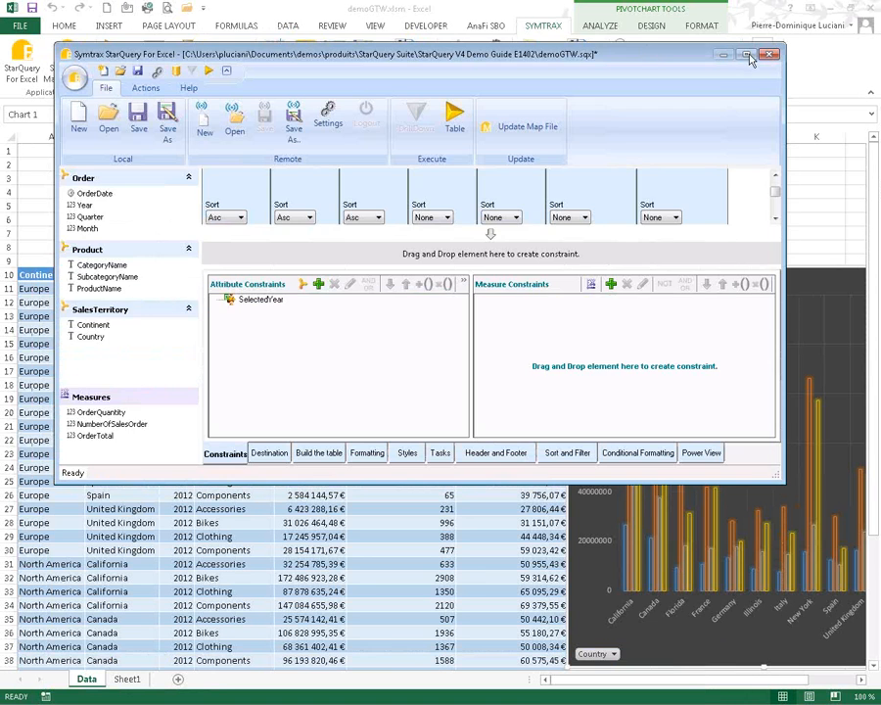
{"action": "left_click", "coordinate": [749, 57]}
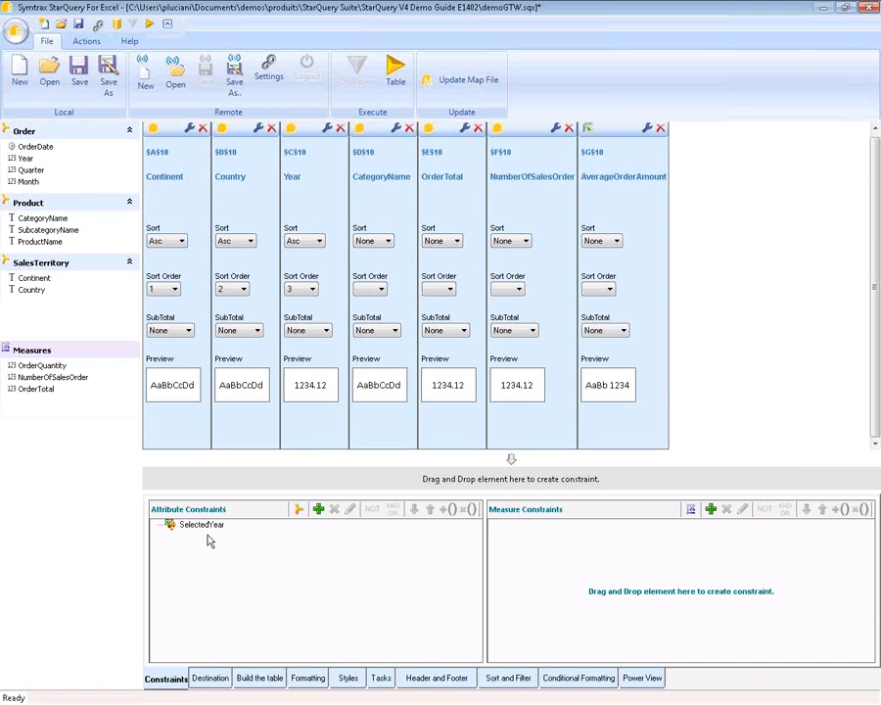
{"action": "left_click", "coordinate": [203, 525]}
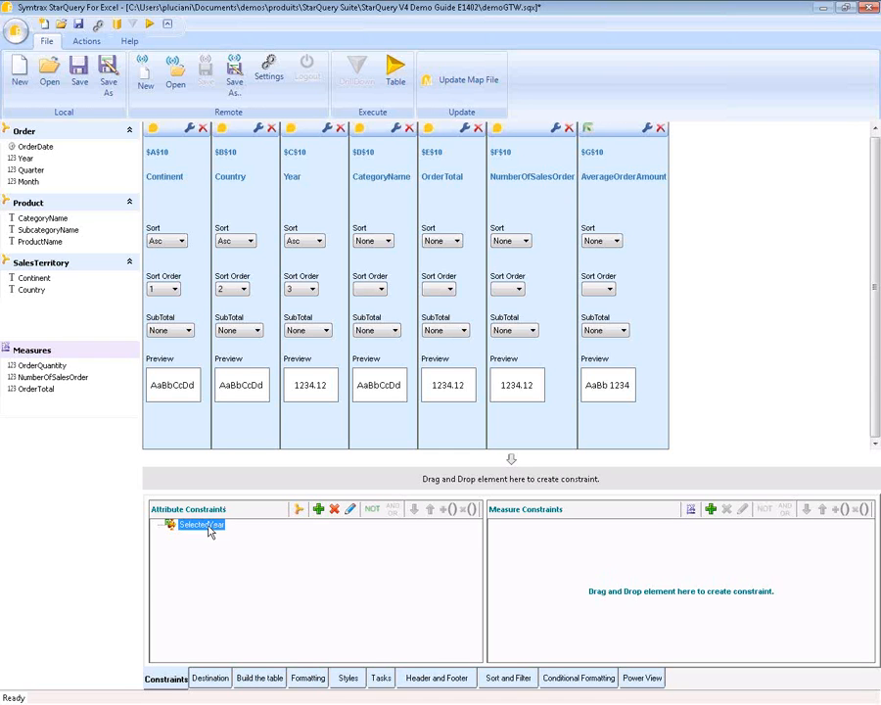
{"action": "right_click", "coordinate": [205, 531]}
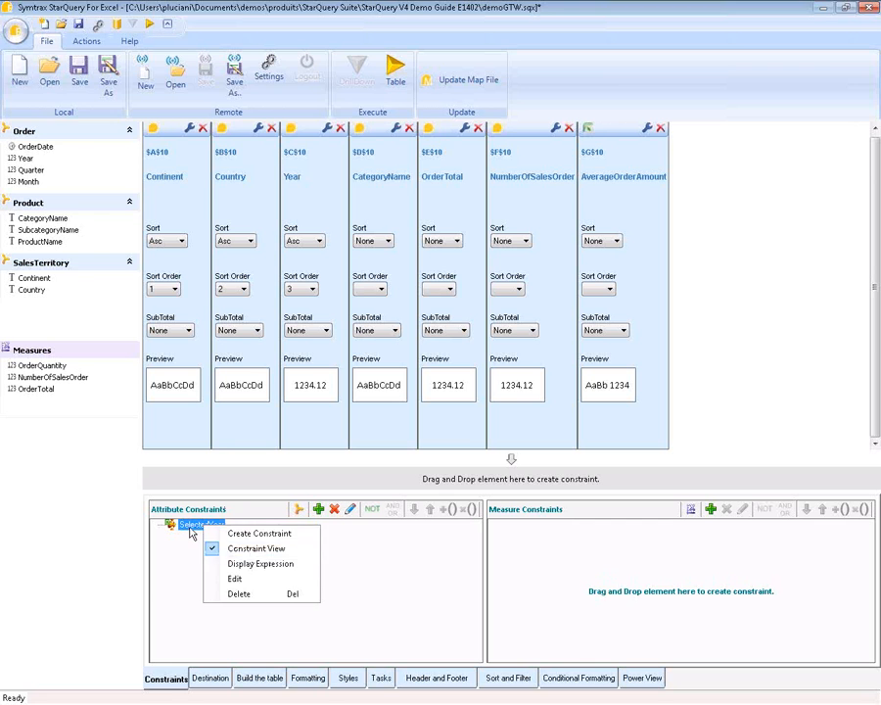
{"action": "left_click", "coordinate": [192, 534]}
{"action": "double_click", "coordinate": [192, 534]}
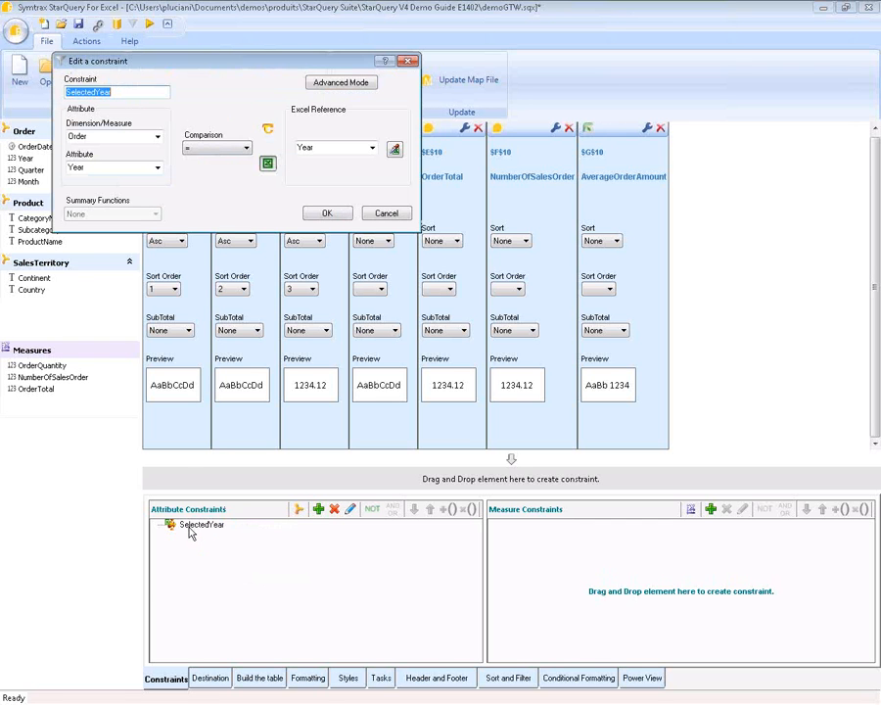
{"action": "left_click", "coordinate": [98, 143]}
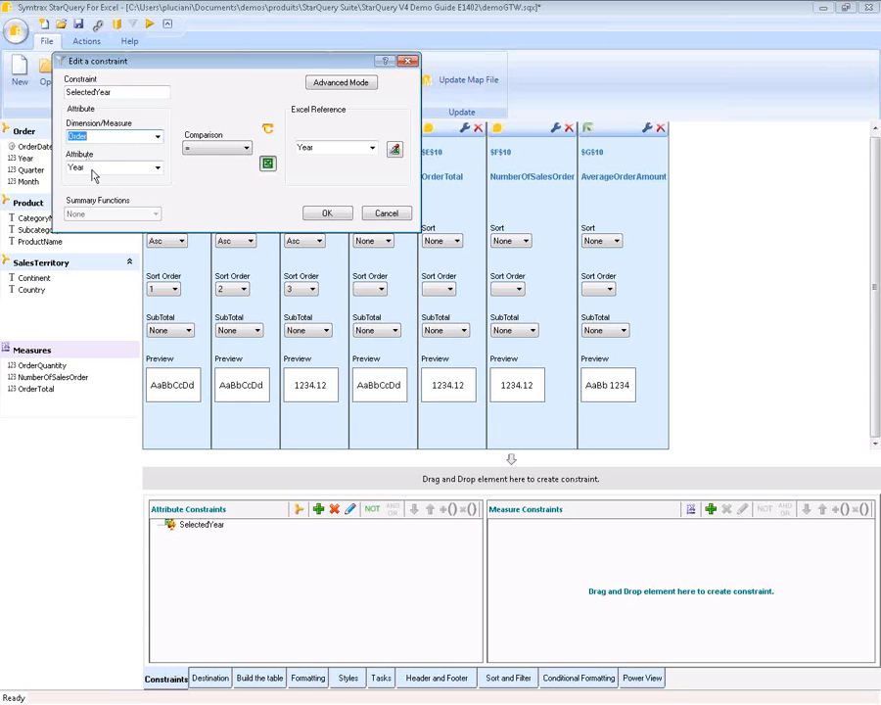
{"action": "left_click", "coordinate": [232, 150]}
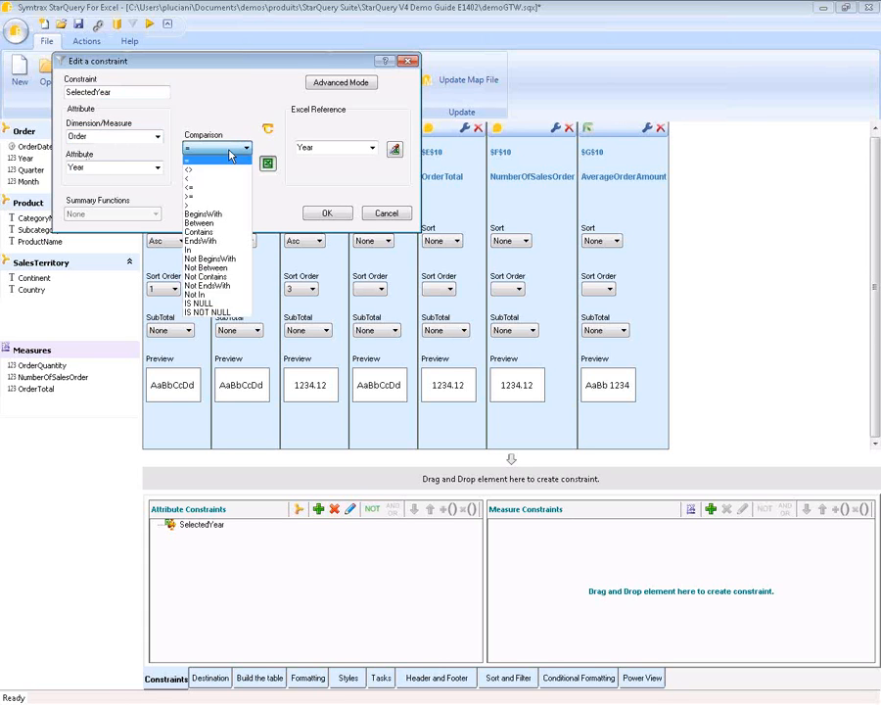
{"action": "left_click", "coordinate": [231, 153]}
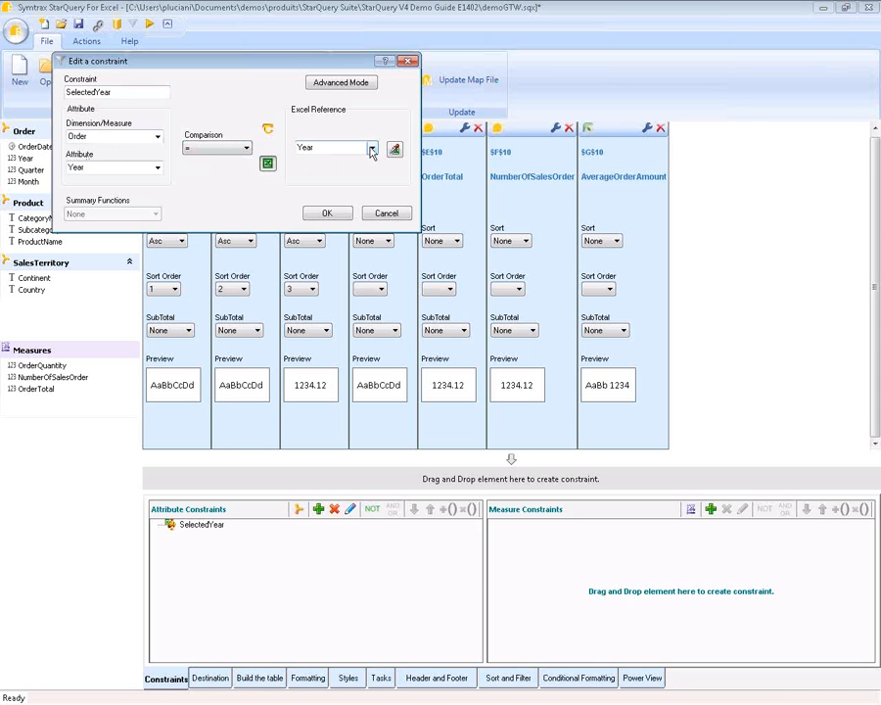
{"action": "left_click", "coordinate": [327, 213]}
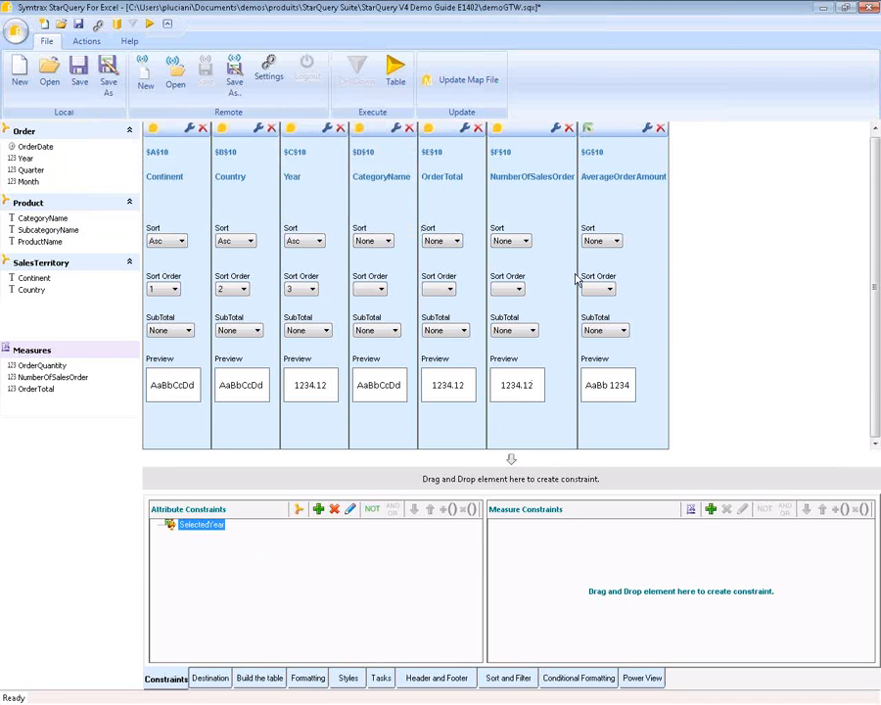
{"action": "left_click", "coordinate": [628, 227]}
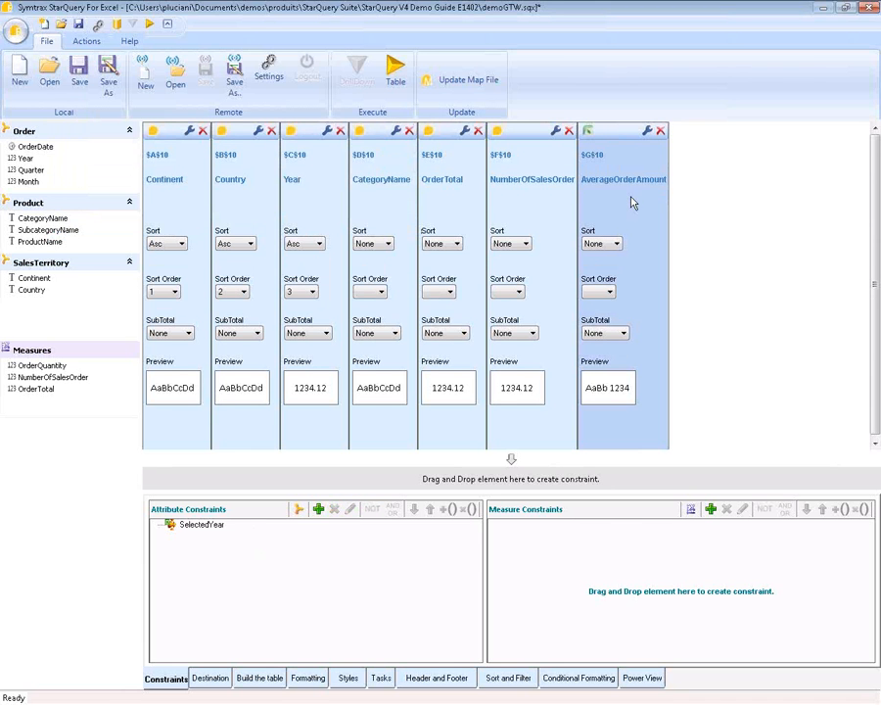
- Confirm AverageOrderAmount is OrderTotal / NumberOfSalesOrder, then view the Destination settings ($A$10 on Data)
{"action": "left_click", "coordinate": [86, 41]}
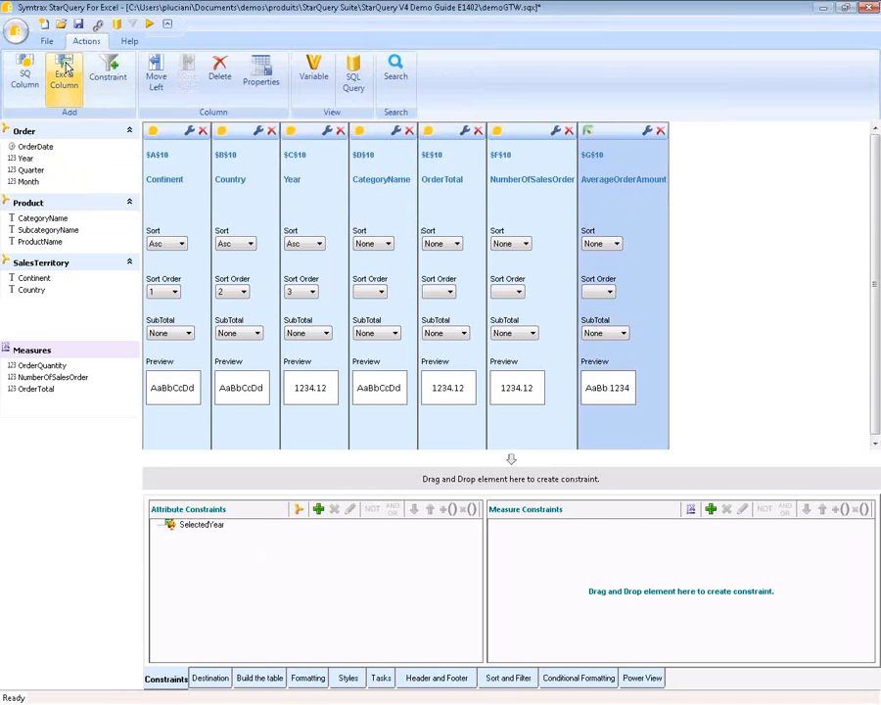
{"action": "double_click", "coordinate": [629, 220]}
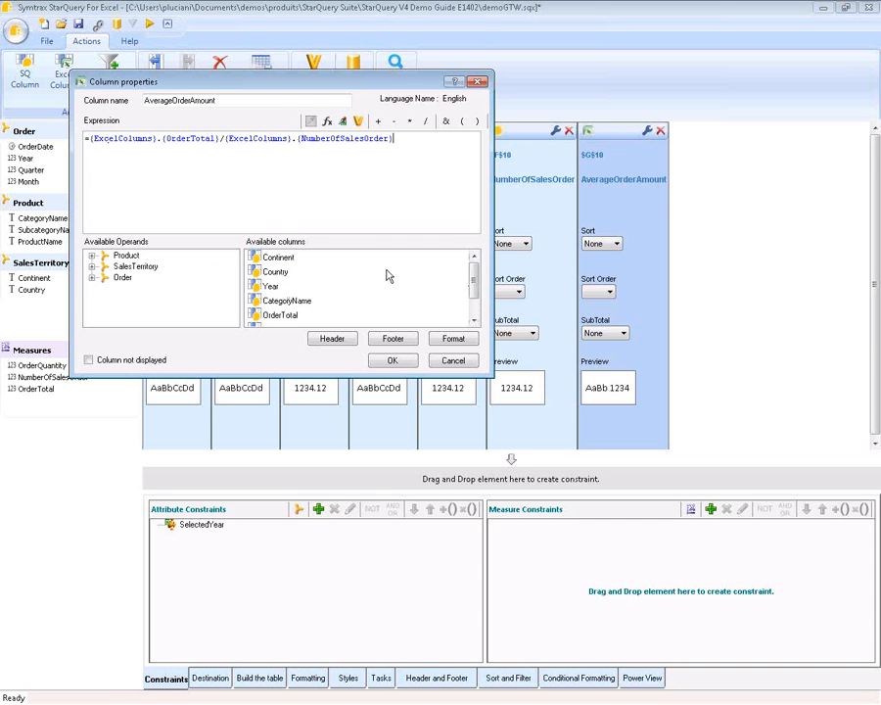
{"action": "left_click_drag", "start_coordinate": [471, 283], "coordinate": [473, 311]}
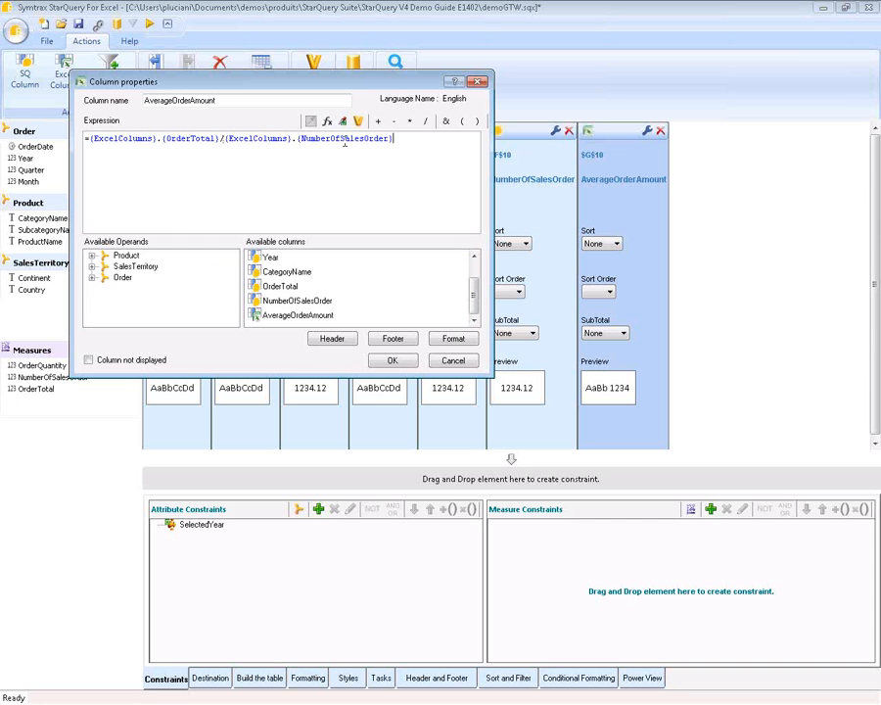
{"action": "left_click", "coordinate": [393, 361]}
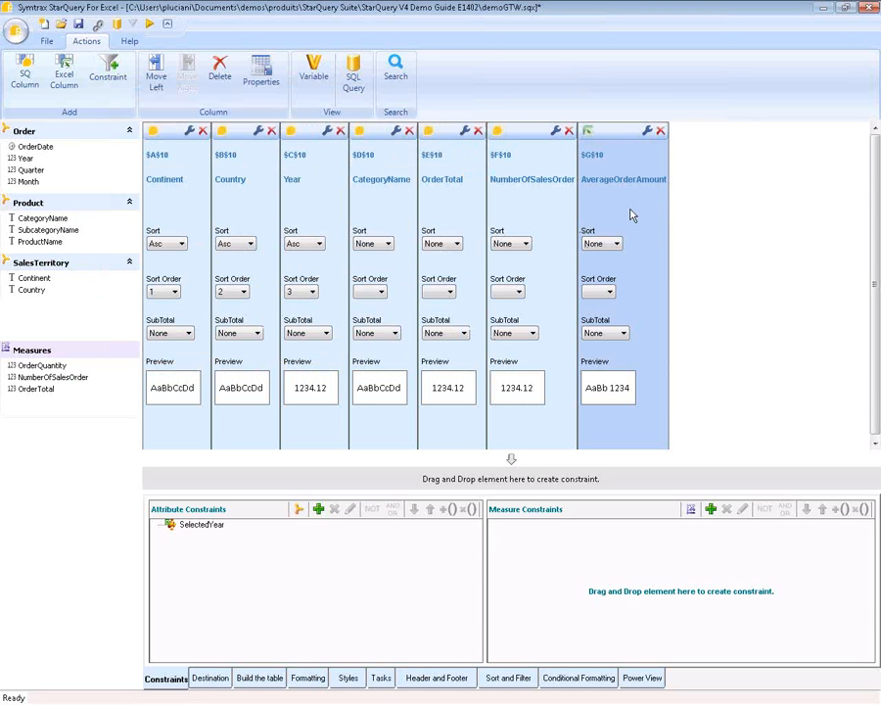
{"action": "left_click", "coordinate": [216, 679]}
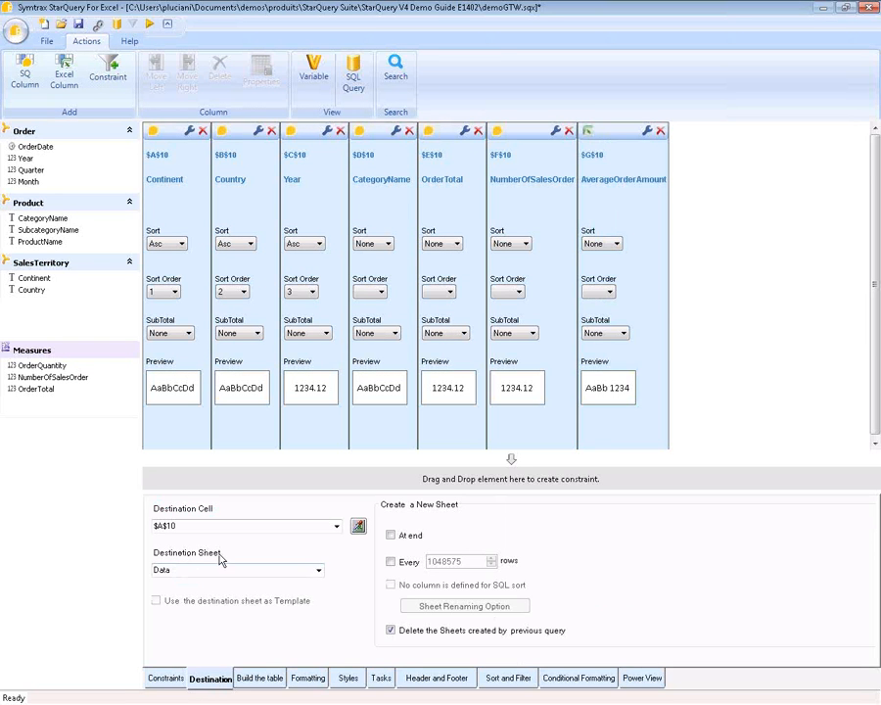
- Browse the Formatting, Styles and Tasks settings and select the pre-query Drop Down Form task
{"action": "left_click", "coordinate": [309, 679]}
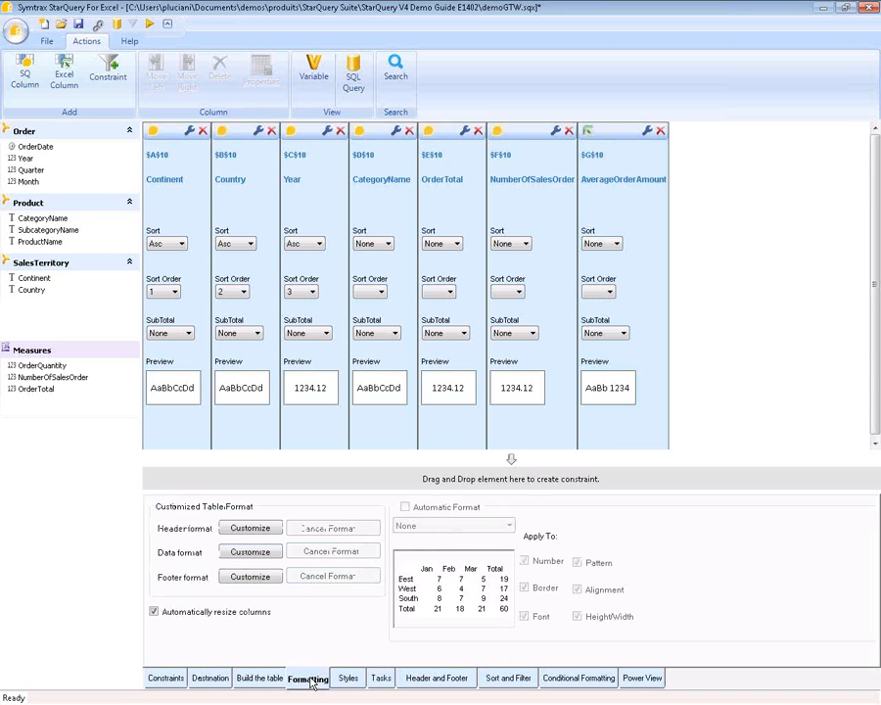
{"action": "left_click", "coordinate": [346, 678]}
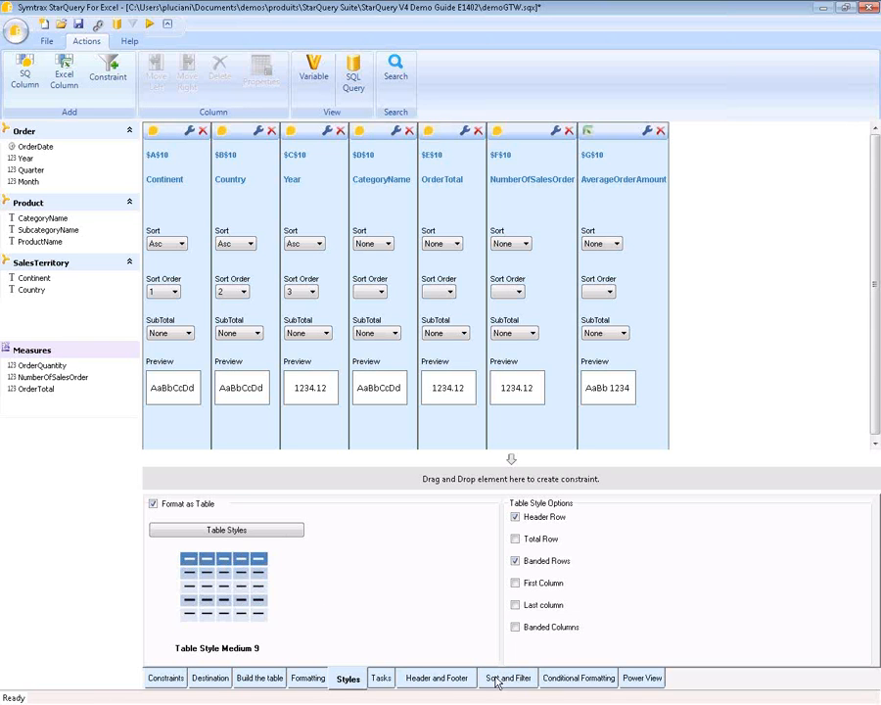
{"action": "left_click", "coordinate": [382, 680]}
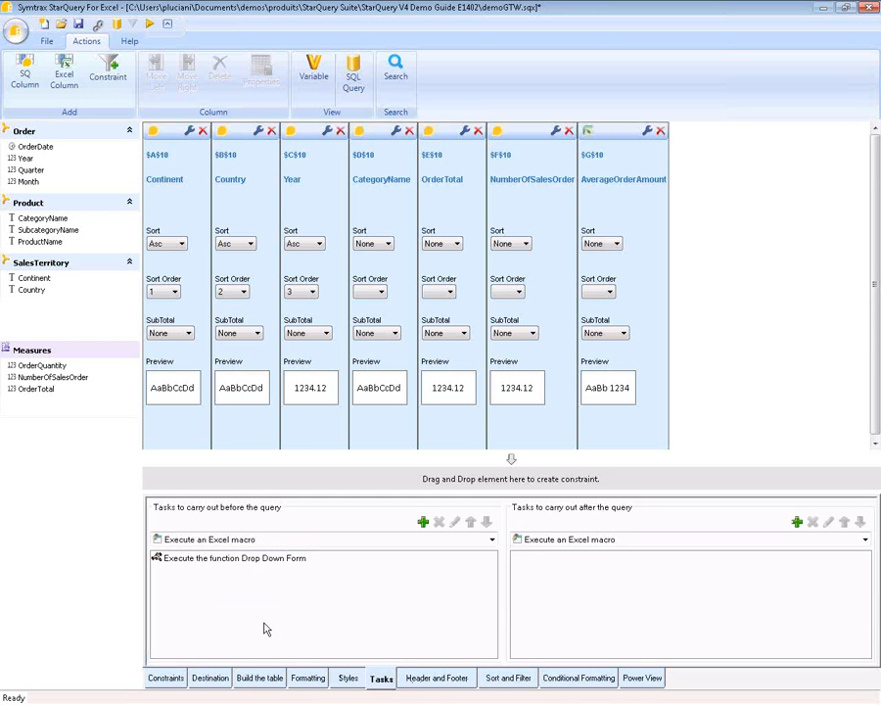
{"action": "left_click", "coordinate": [226, 564]}
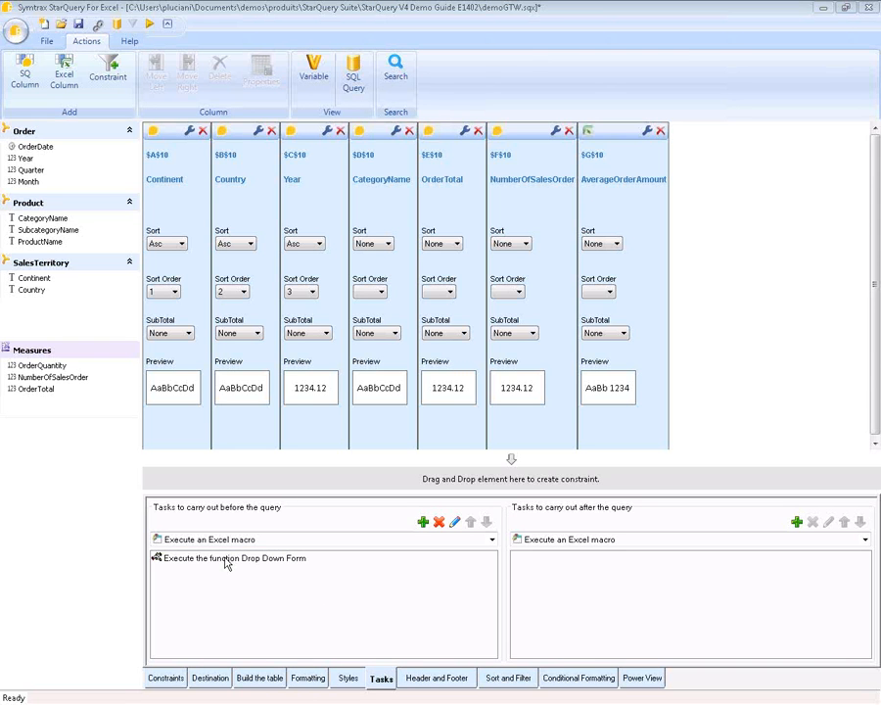
{"action": "left_click_drag", "start_coordinate": [264, 2], "coordinate": [350, 282]}
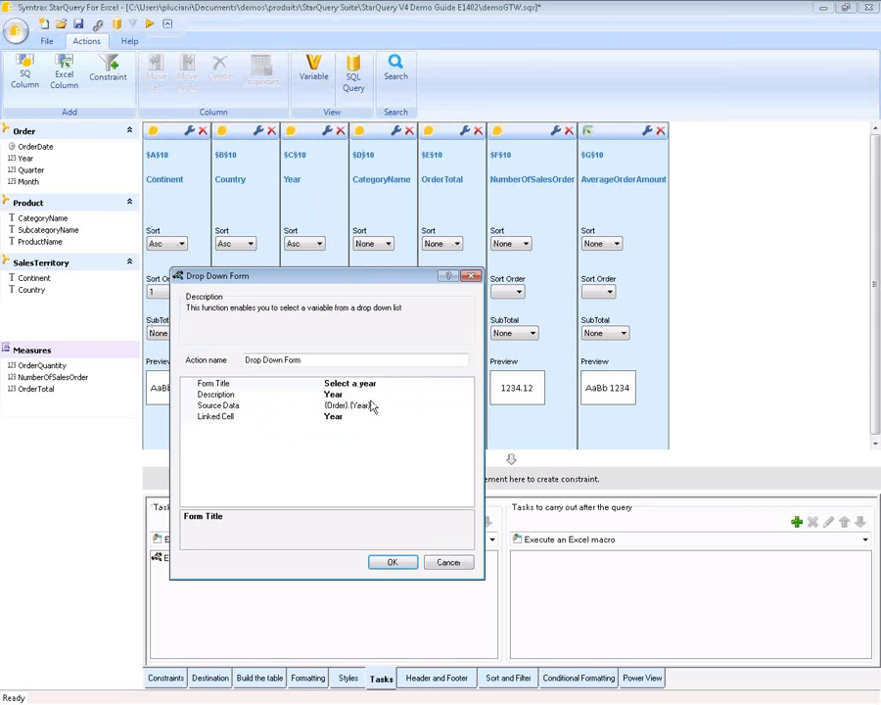
{"action": "left_click", "coordinate": [416, 394]}
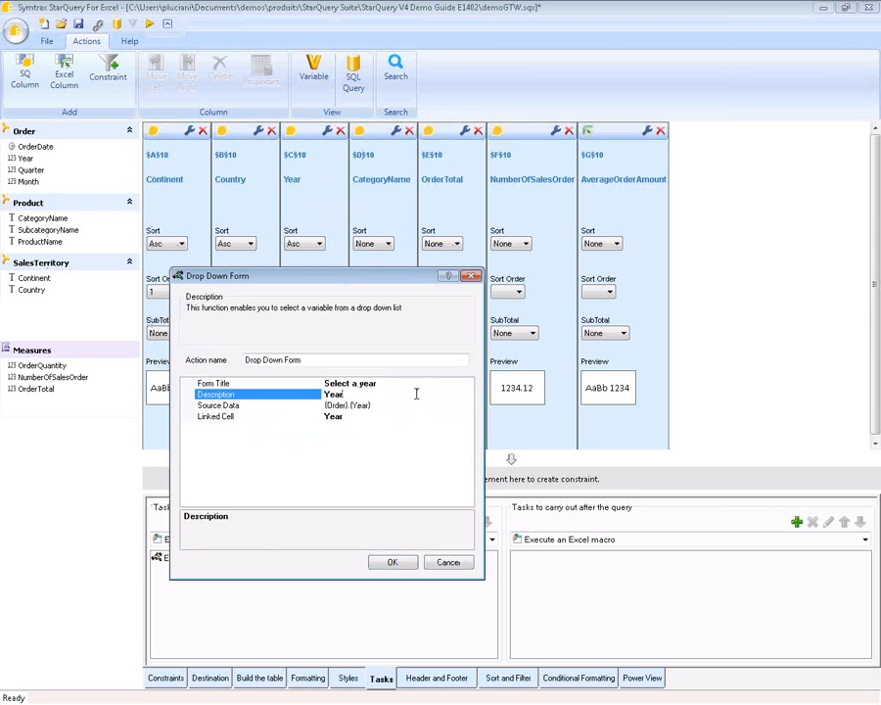
{"action": "left_click", "coordinate": [392, 562]}
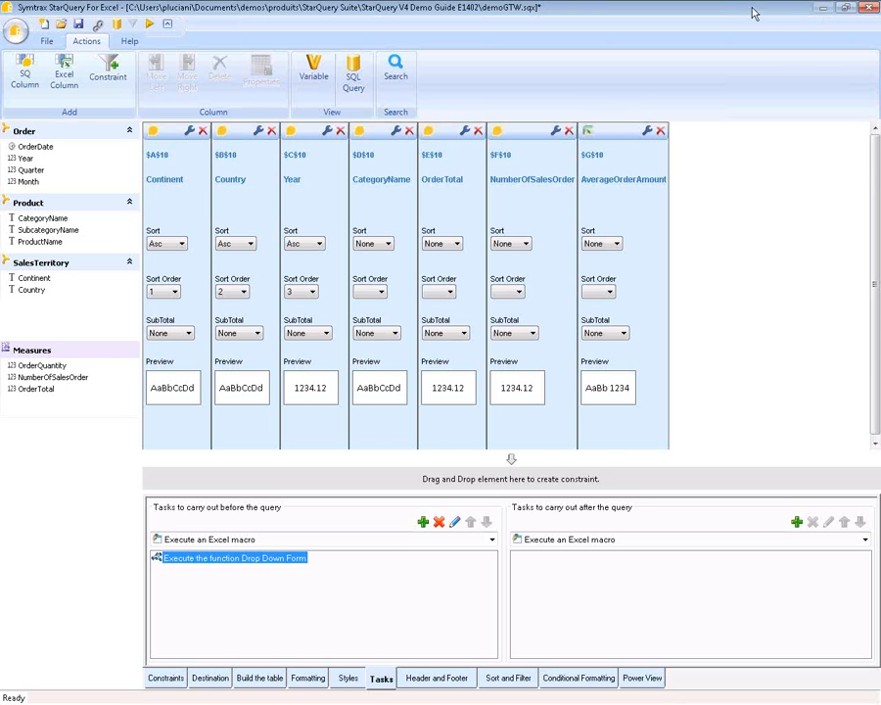
{"action": "left_click_drag", "start_coordinate": [746, 6], "coordinate": [642, 386]}
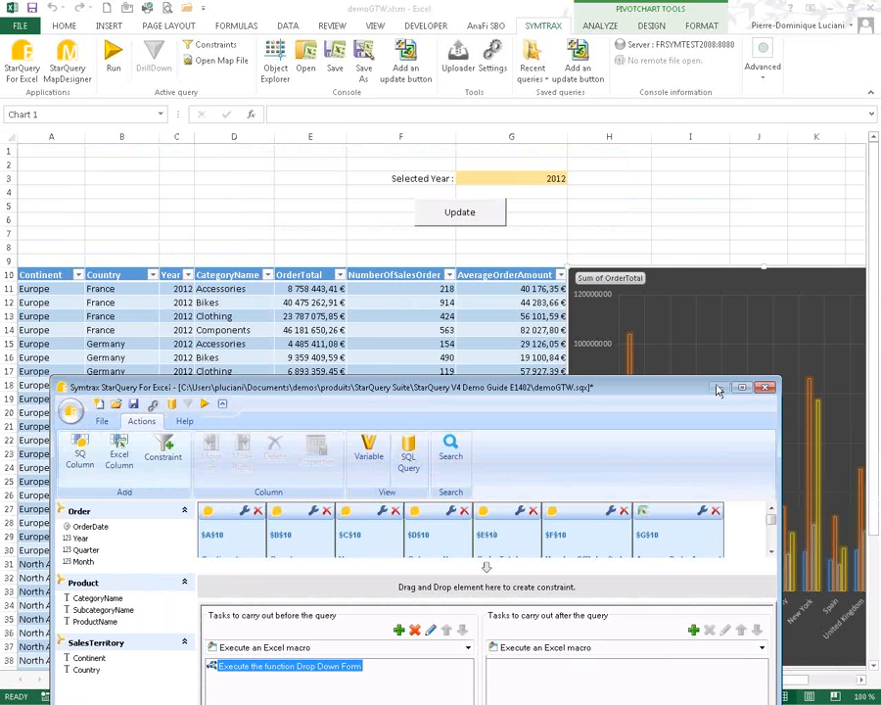
- Move the query editor aside, minimize it, and click cell H6 to deselect the chart
{"action": "left_click_drag", "start_coordinate": [641, 386], "coordinate": [659, 640]}
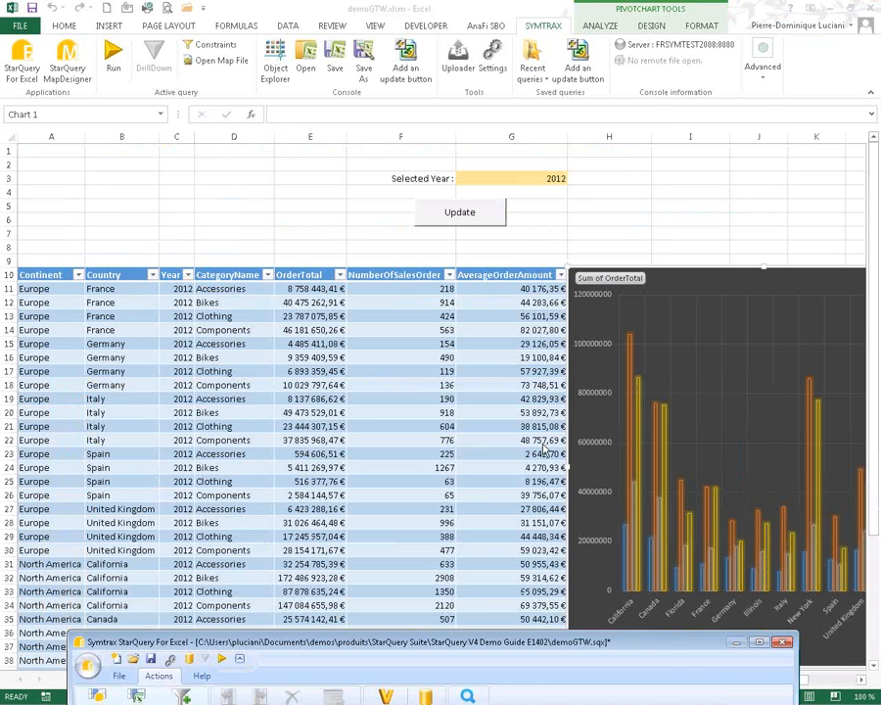
{"action": "left_click_drag", "start_coordinate": [684, 644], "coordinate": [684, 687]}
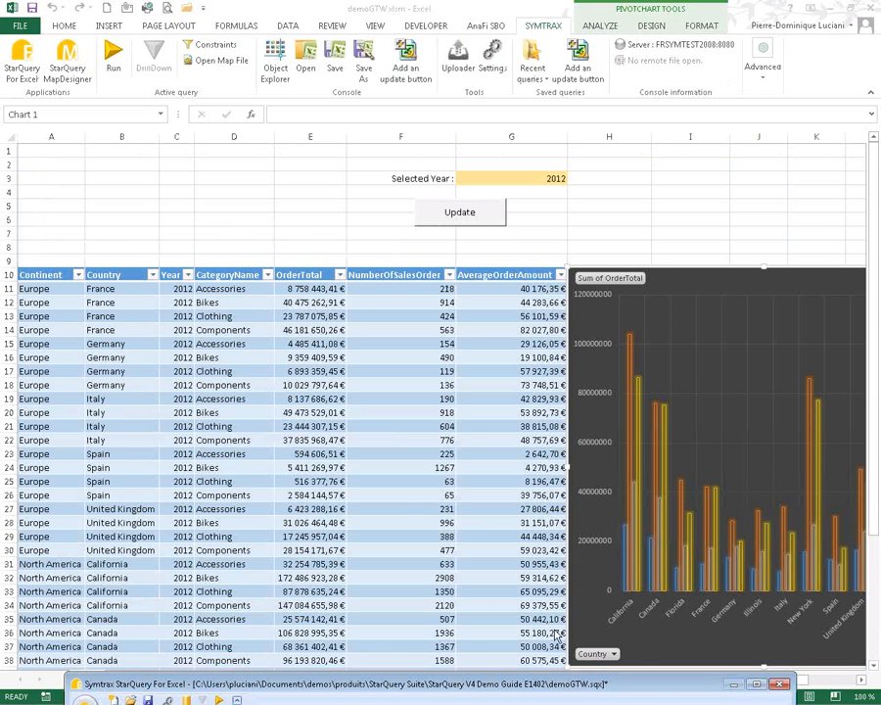
{"action": "left_click_drag", "start_coordinate": [656, 687], "coordinate": [638, 95]}
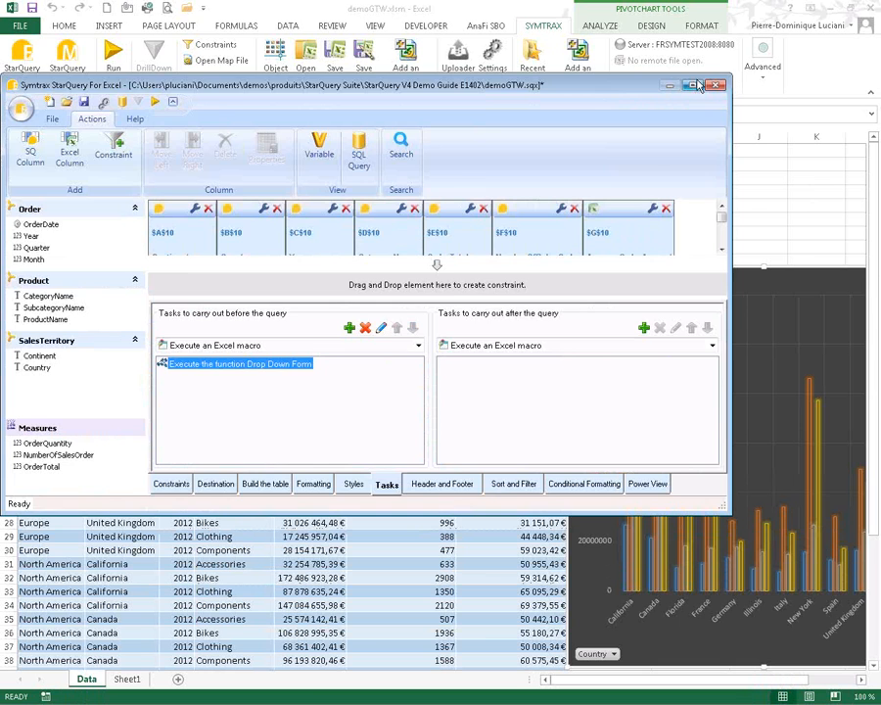
{"action": "left_click", "coordinate": [669, 85]}
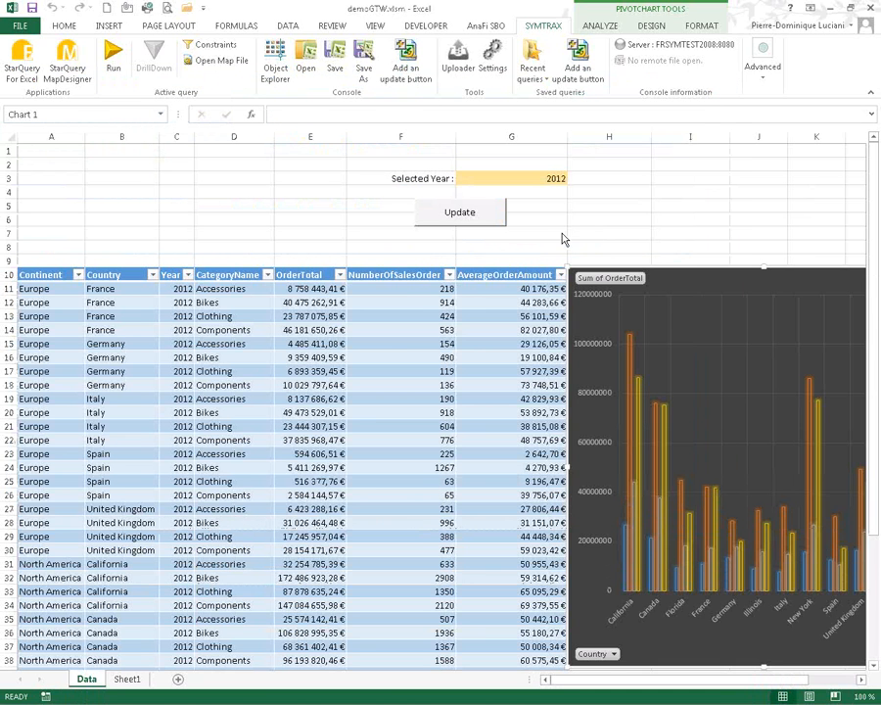
{"action": "left_click", "coordinate": [635, 218]}
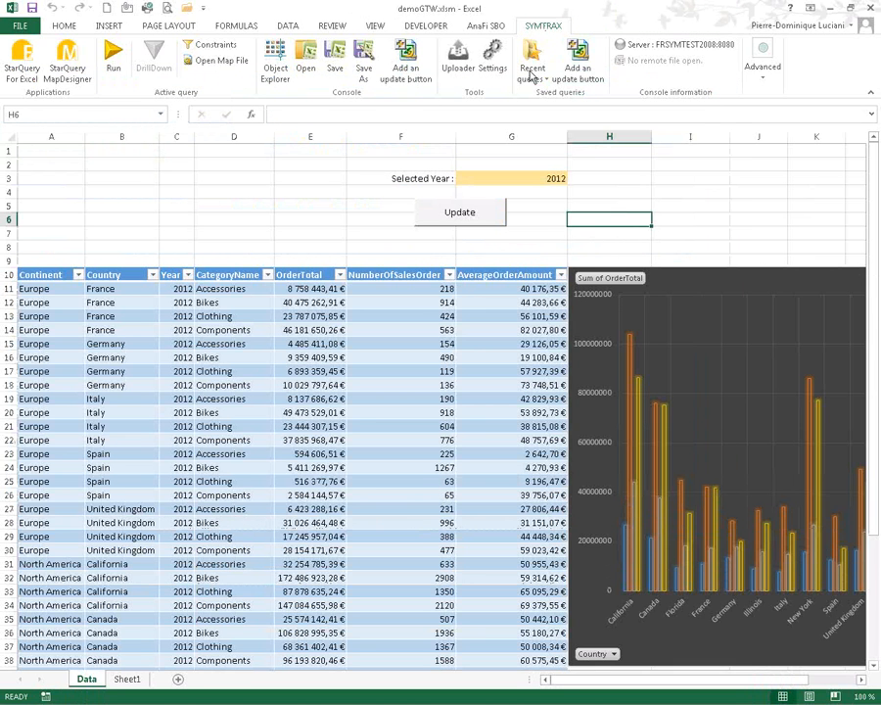
- Update the Data sheet's query results for the year 2013
{"action": "left_click", "coordinate": [480, 218]}
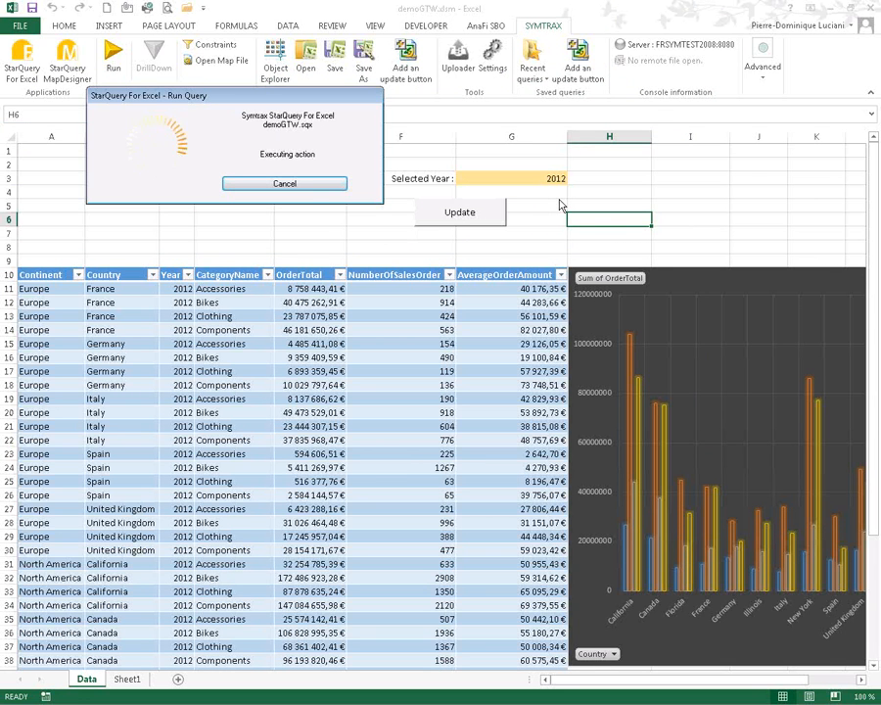
{"action": "left_click", "coordinate": [233, 169]}
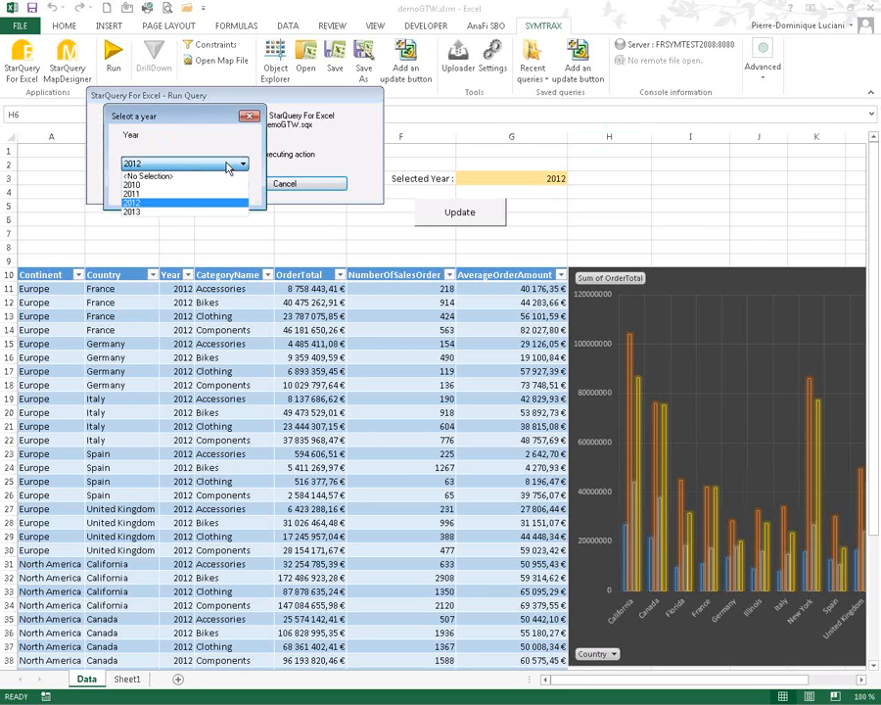
{"action": "left_click", "coordinate": [132, 205]}
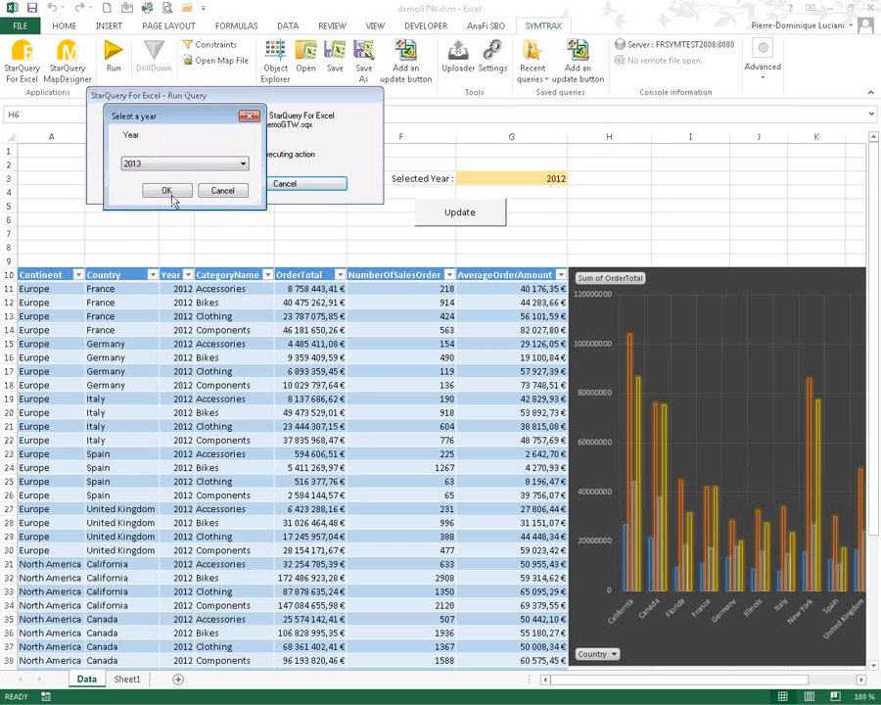
{"action": "left_click", "coordinate": [167, 191]}
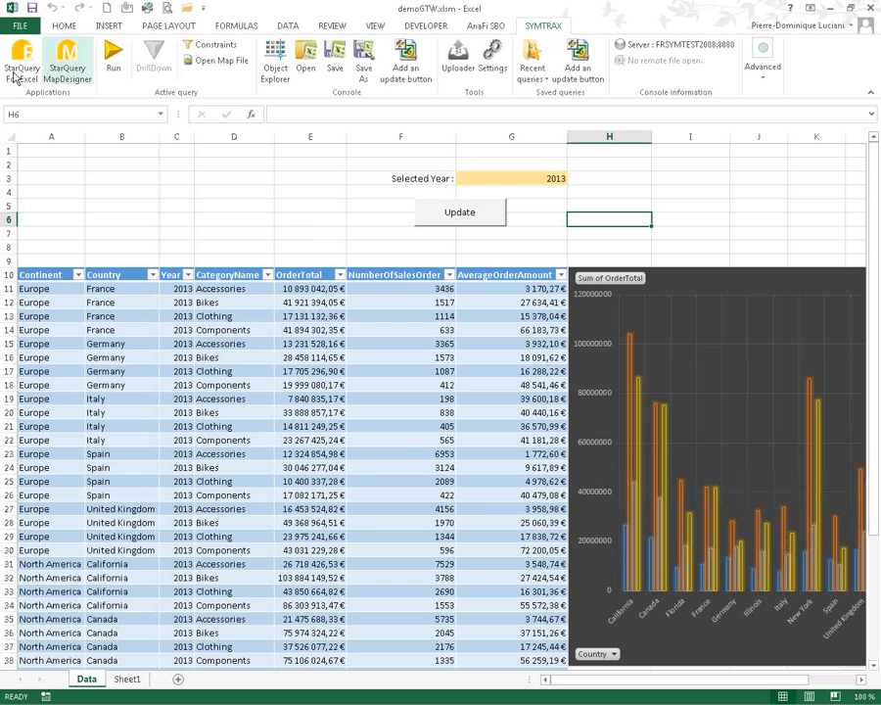
- Check Sheet1, return to the Data sheet, and reopen the StarQuery query editor
{"action": "left_click", "coordinate": [129, 680]}
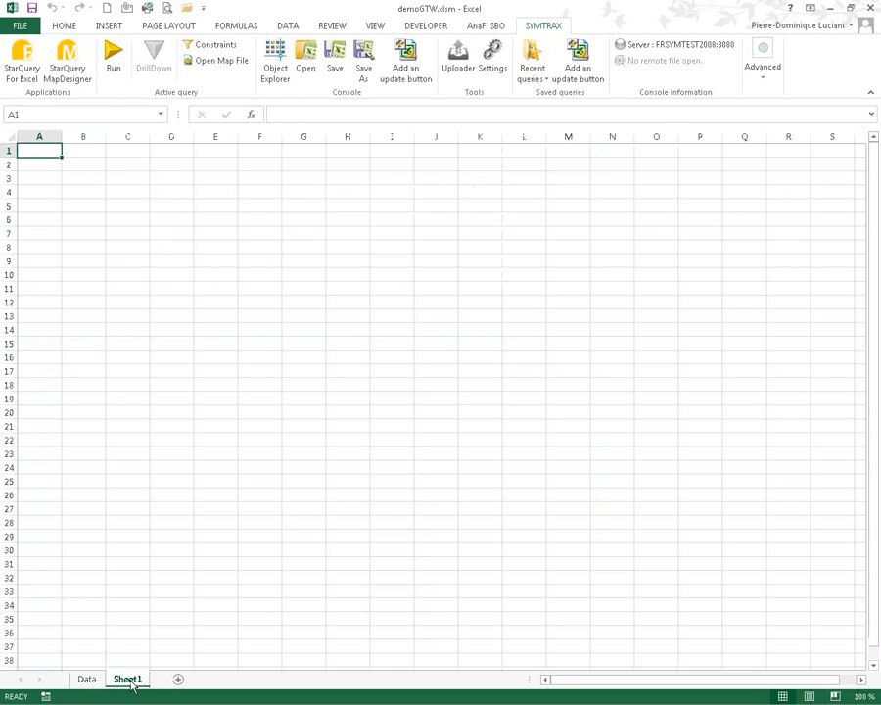
{"action": "left_click", "coordinate": [90, 680]}
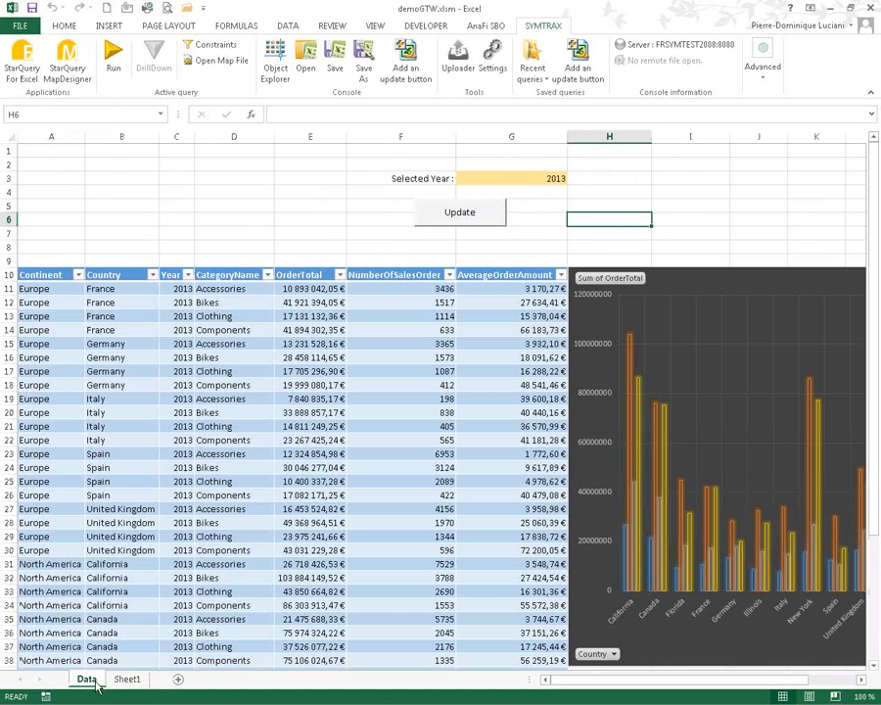
{"action": "left_click", "coordinate": [17, 49]}
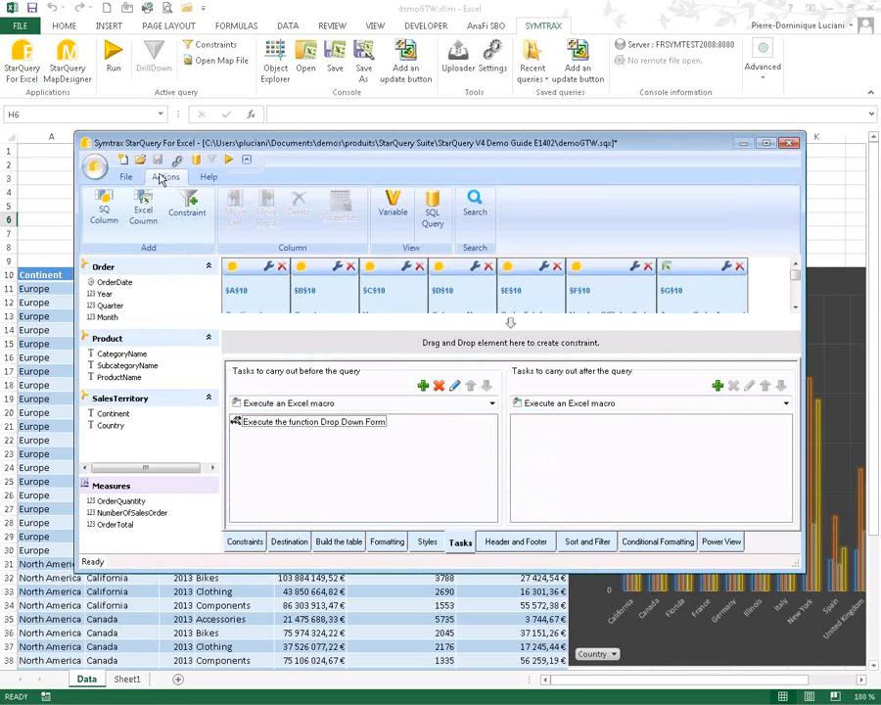
- Maximize the editor and add a new Line formatting rule under Conditional Formatting
{"action": "left_click", "coordinate": [767, 143]}
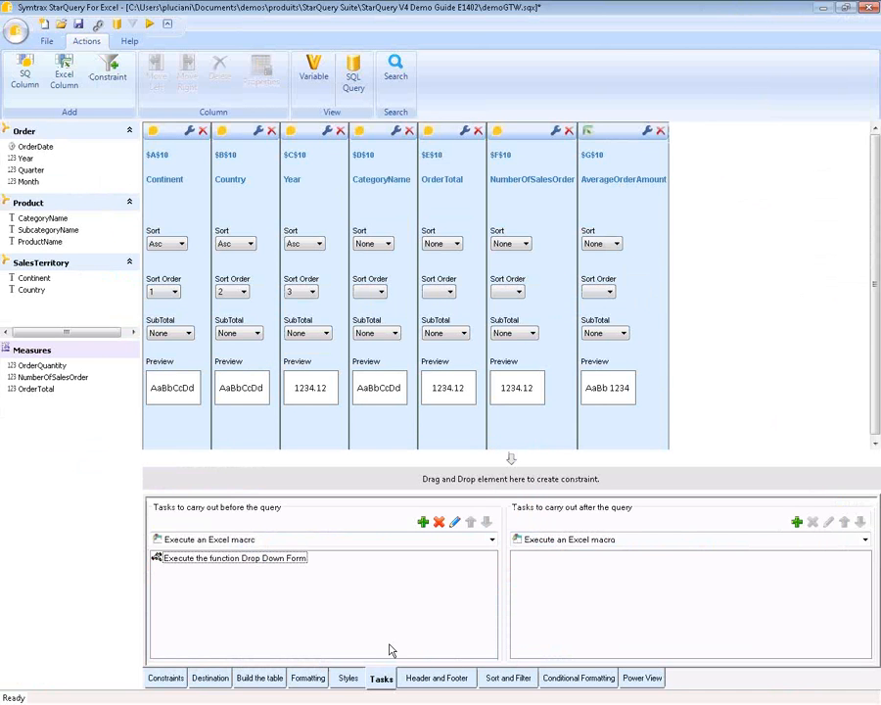
{"action": "left_click", "coordinate": [576, 680]}
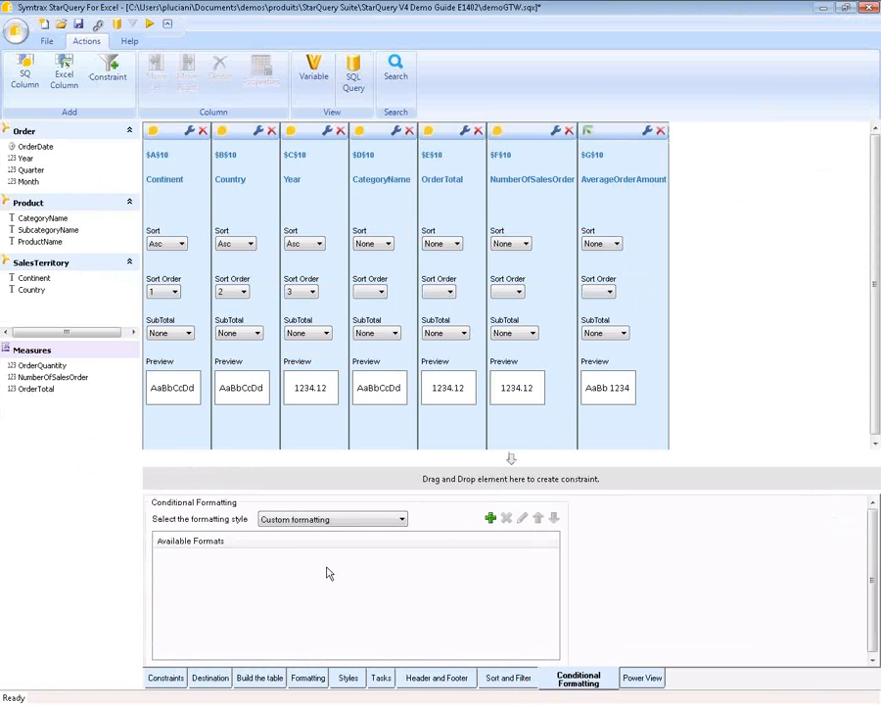
{"action": "left_click", "coordinate": [400, 520]}
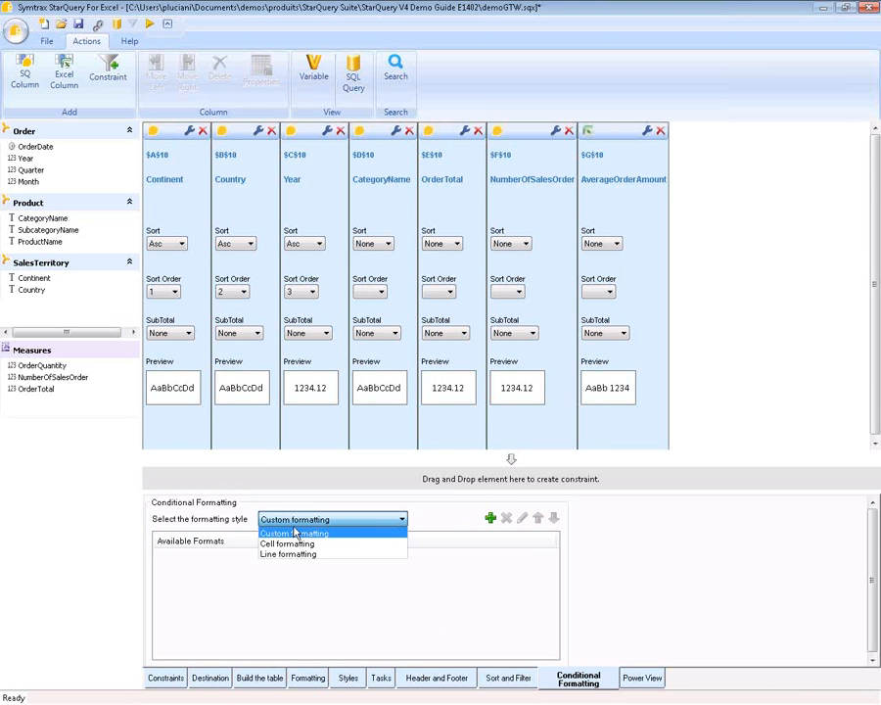
{"action": "left_click", "coordinate": [285, 554]}
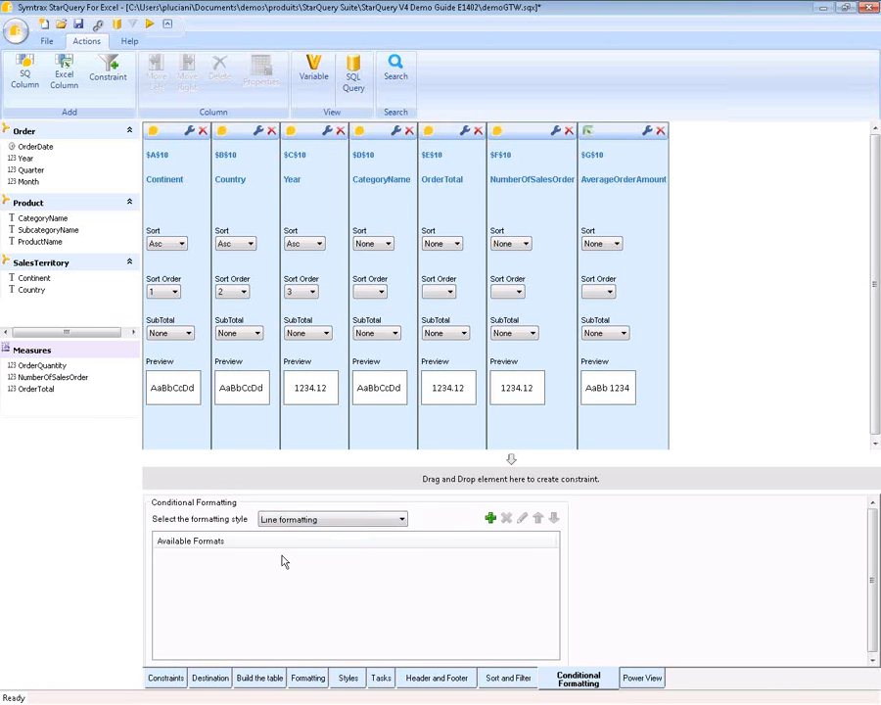
{"action": "left_click", "coordinate": [491, 519]}
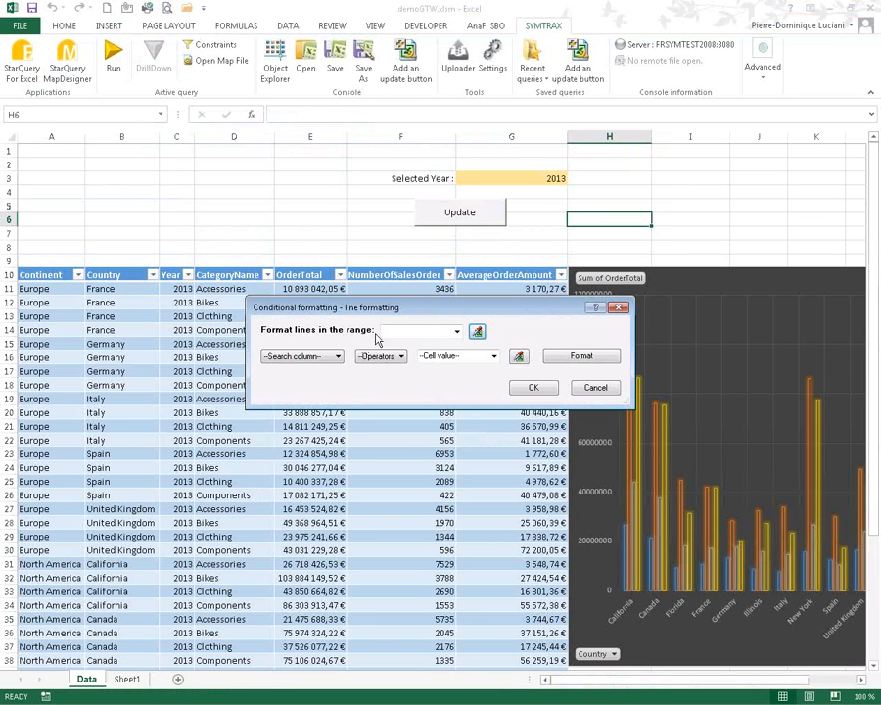
- Set the rule's range to Select1 with condition Select1.OrderTotal > 30000000
{"action": "left_click", "coordinate": [457, 332]}
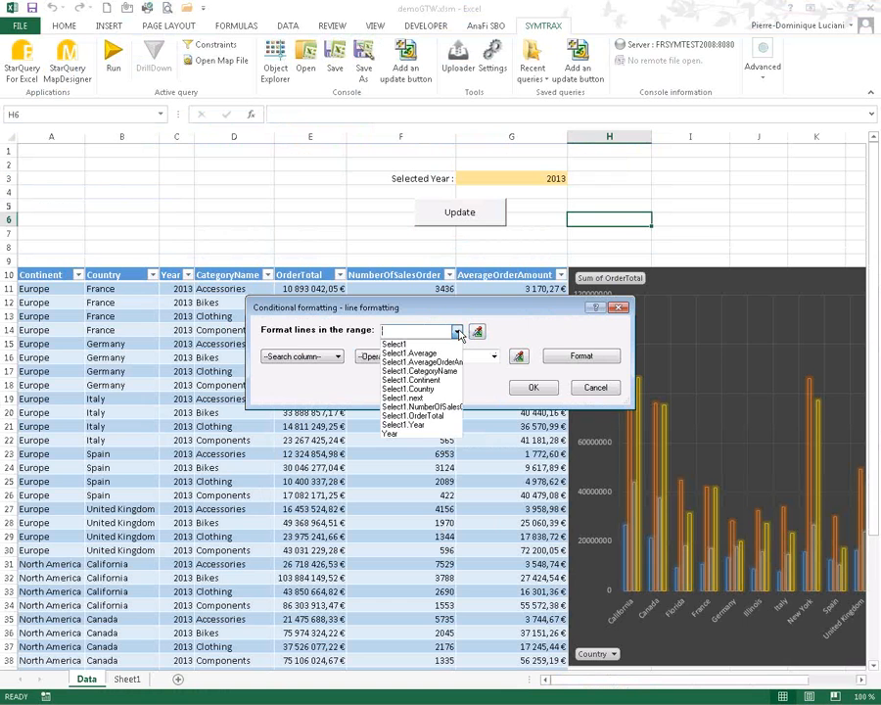
{"action": "left_click", "coordinate": [403, 345]}
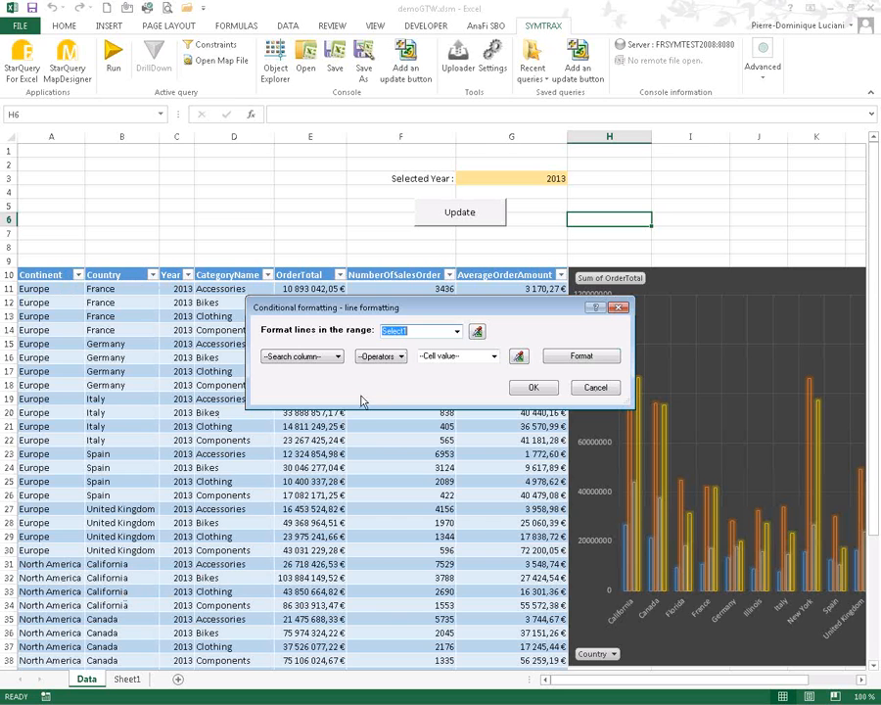
{"action": "left_click", "coordinate": [338, 357]}
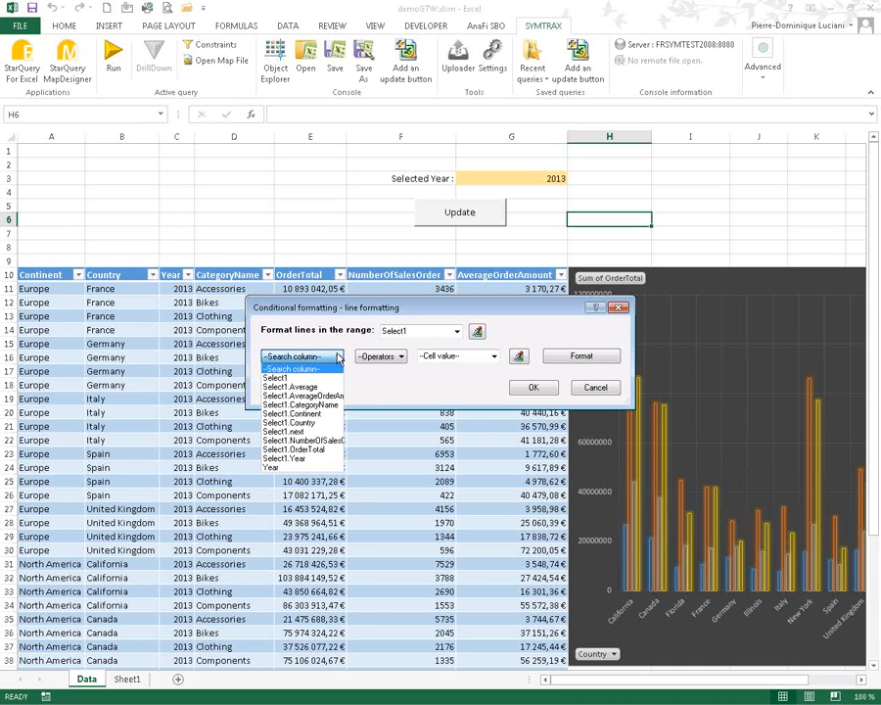
{"action": "left_click", "coordinate": [307, 450]}
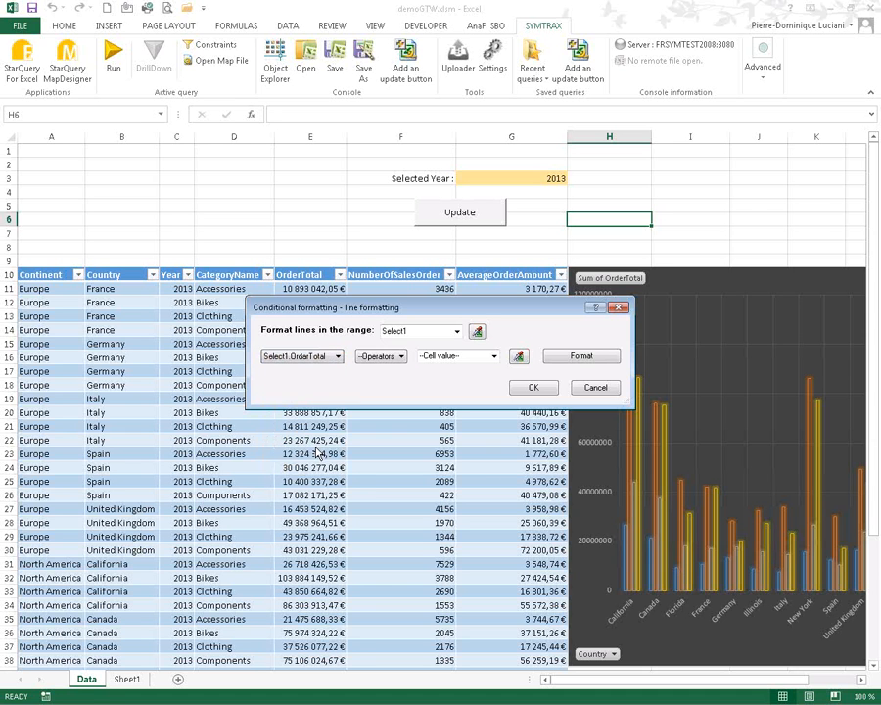
{"action": "left_click", "coordinate": [397, 357]}
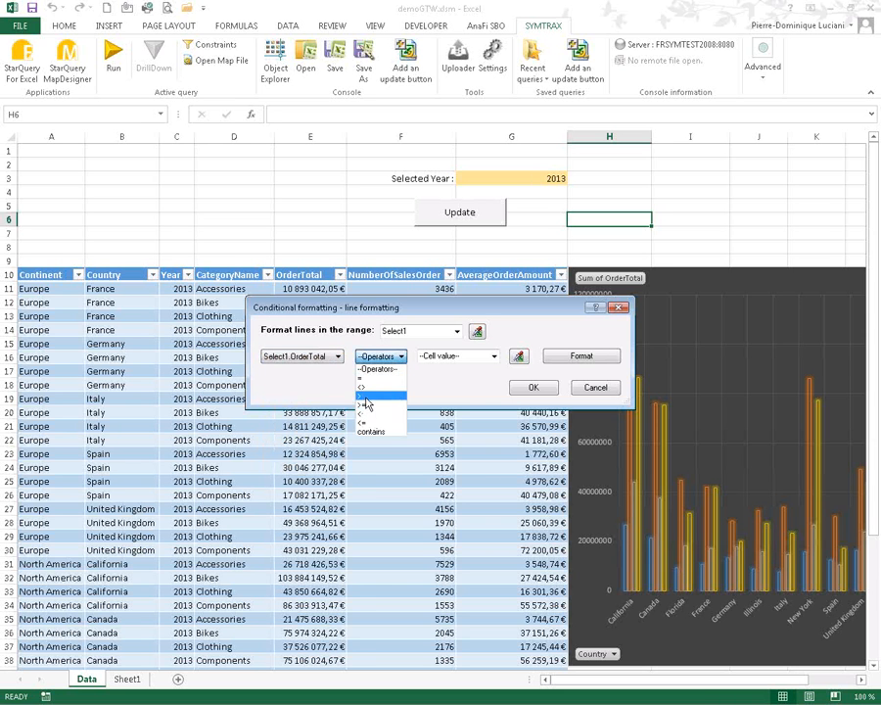
{"action": "left_click", "coordinate": [365, 395]}
{"action": "left_click", "coordinate": [473, 356]}
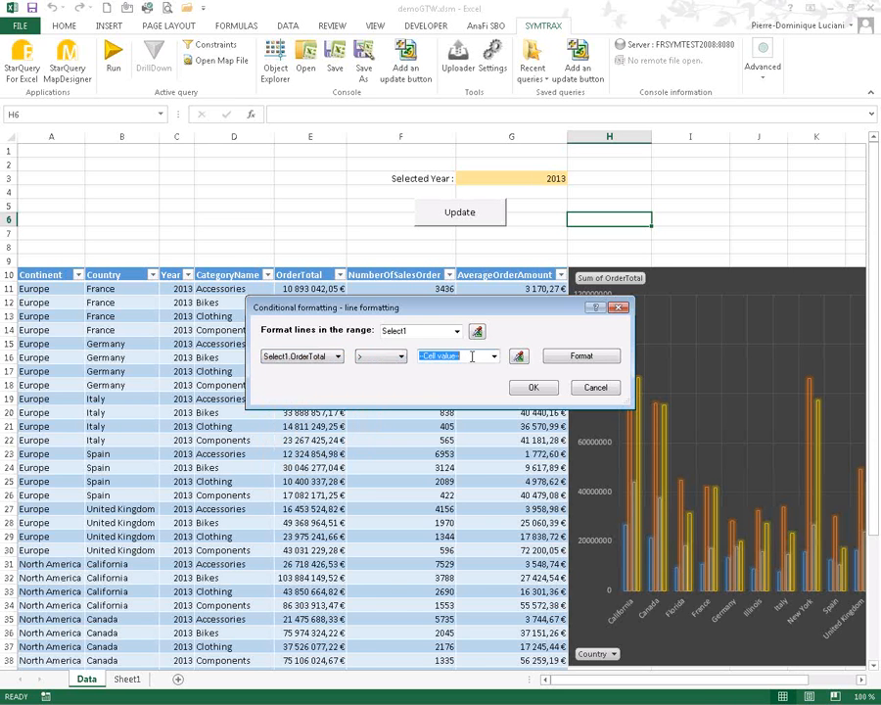
{"action": "type", "text": "30000000"}
- Give matching rows a peach background fill and save the rule
{"action": "left_click", "coordinate": [564, 358]}
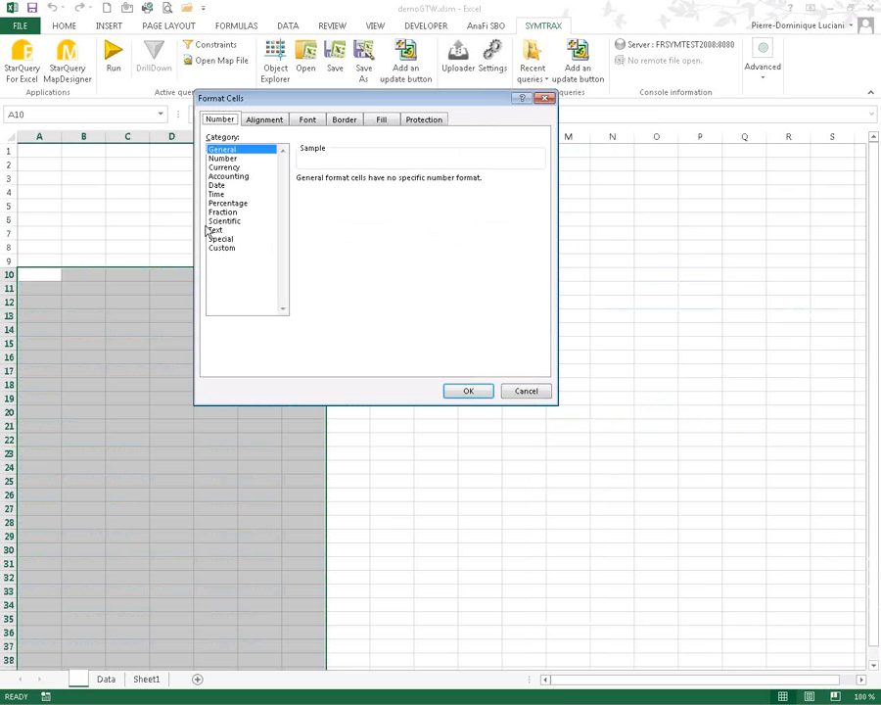
{"action": "left_click", "coordinate": [386, 120]}
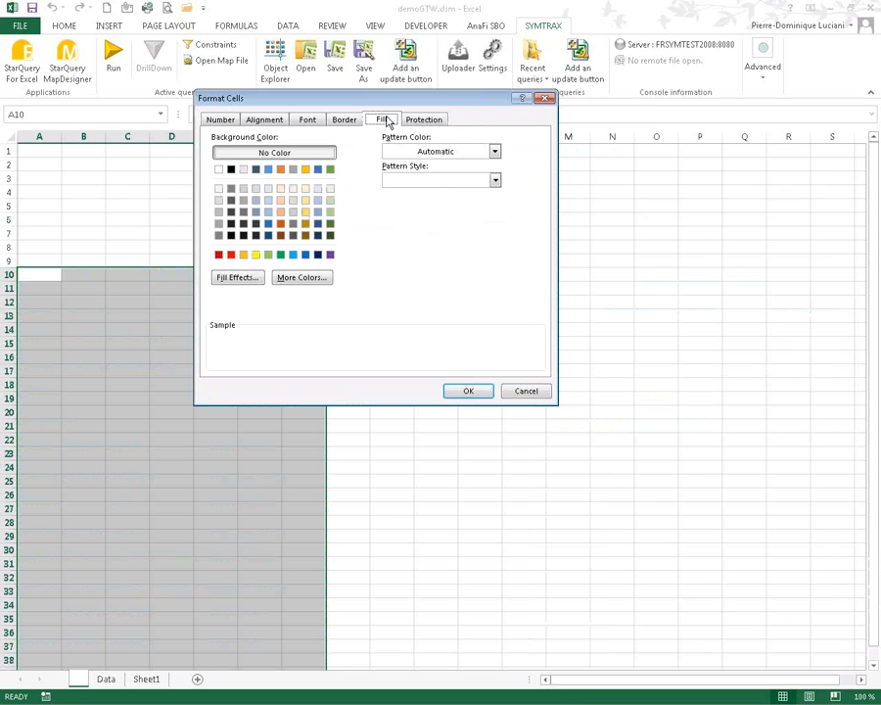
{"action": "left_click", "coordinate": [281, 212]}
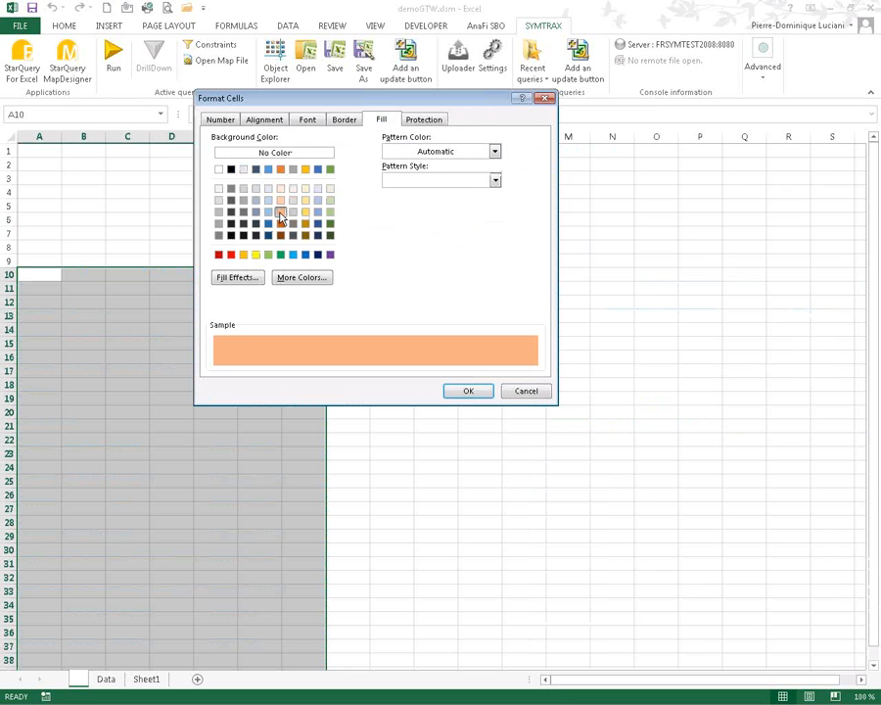
{"action": "left_click", "coordinate": [468, 391]}
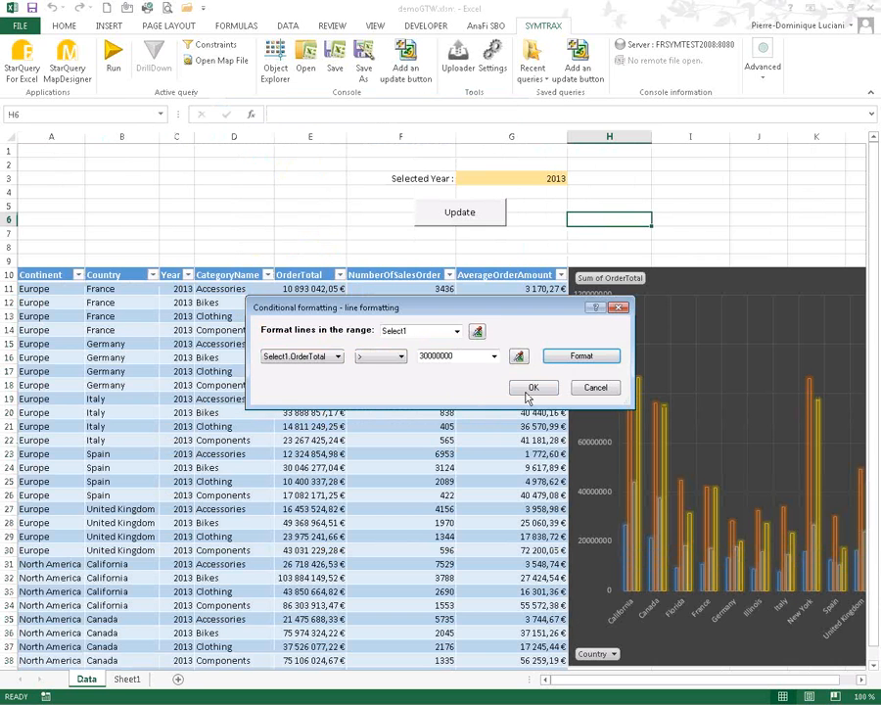
{"action": "left_click", "coordinate": [532, 388]}
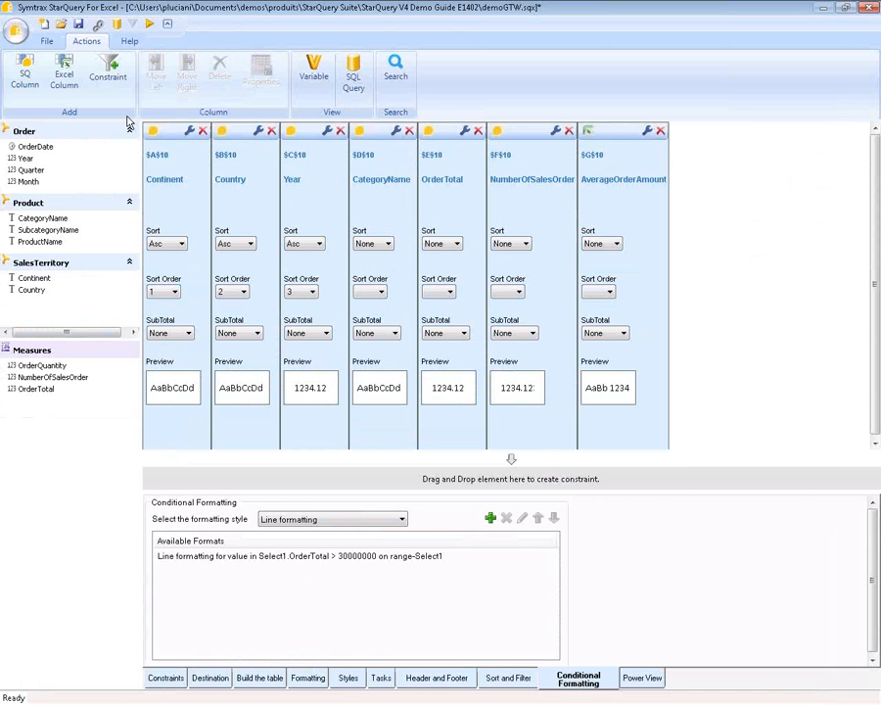
- Rerun the query for 2013 to apply the peach row highlighting, then return to SYMTRAX
{"action": "left_click", "coordinate": [151, 24]}
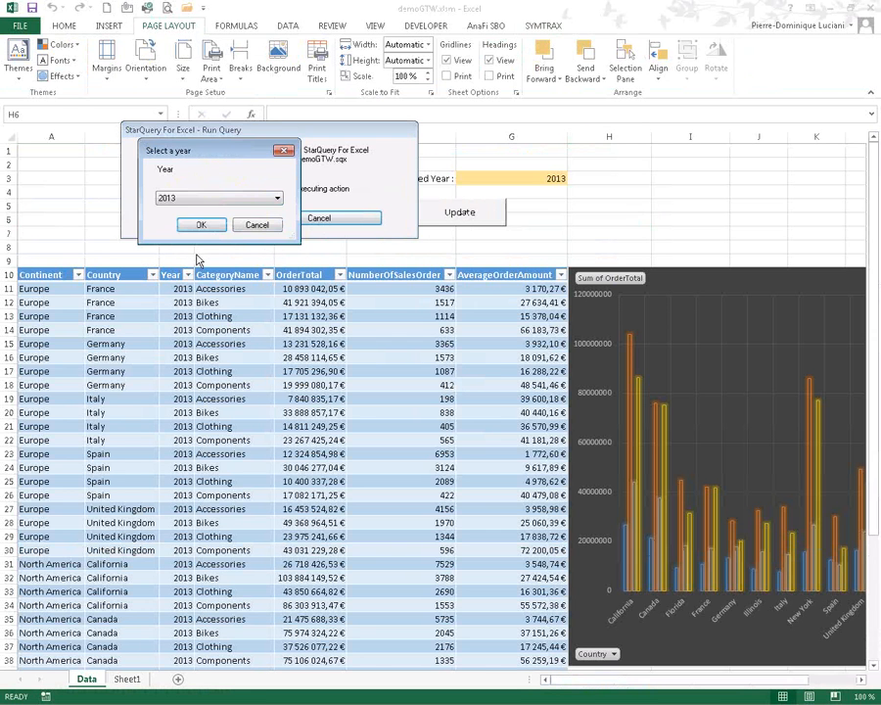
{"action": "left_click", "coordinate": [200, 227]}
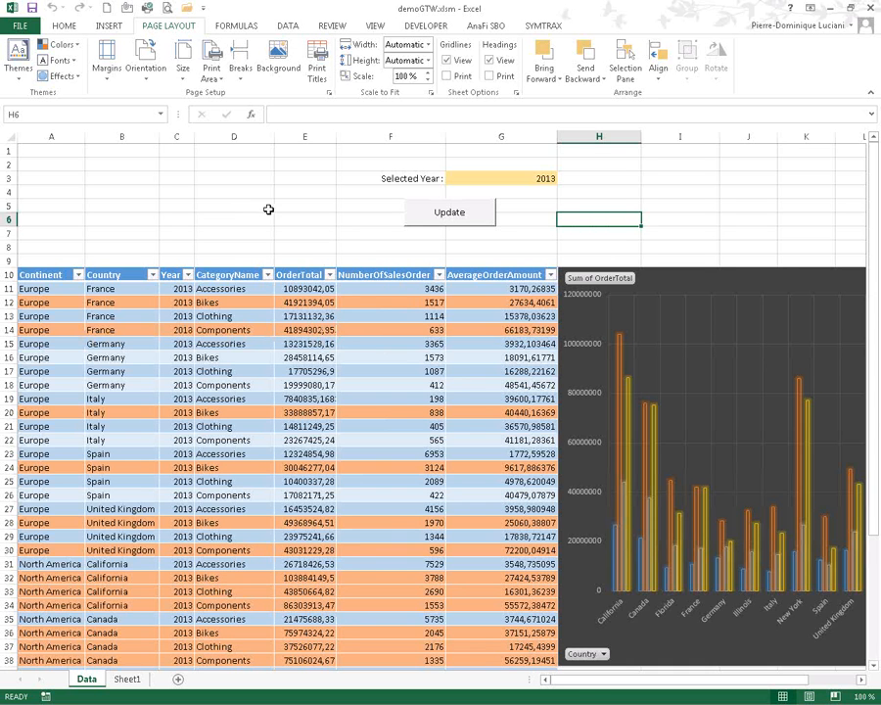
{"action": "left_click", "coordinate": [500, 248]}
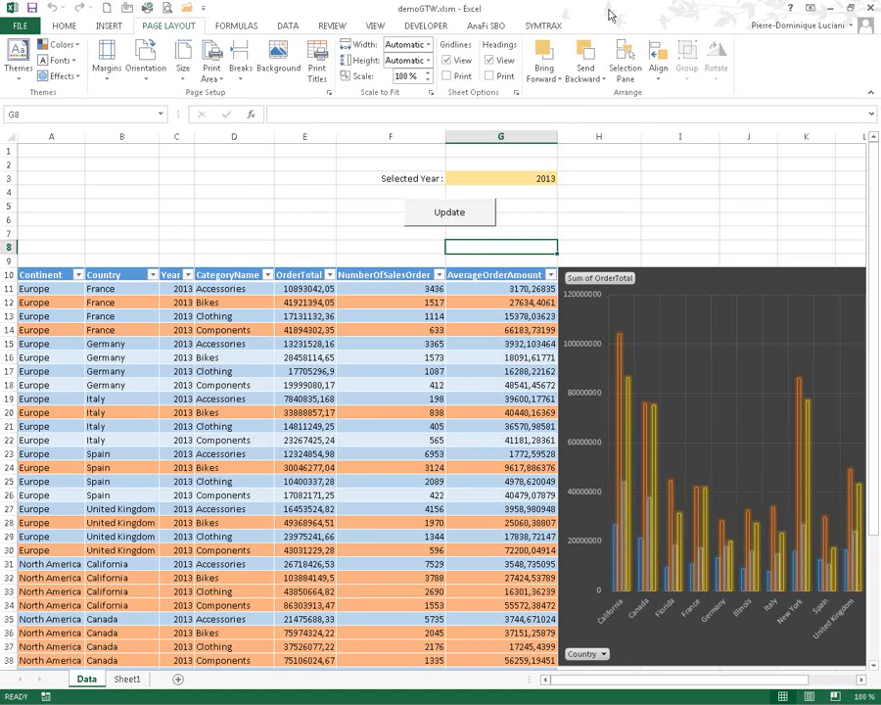
{"action": "left_click", "coordinate": [554, 29]}
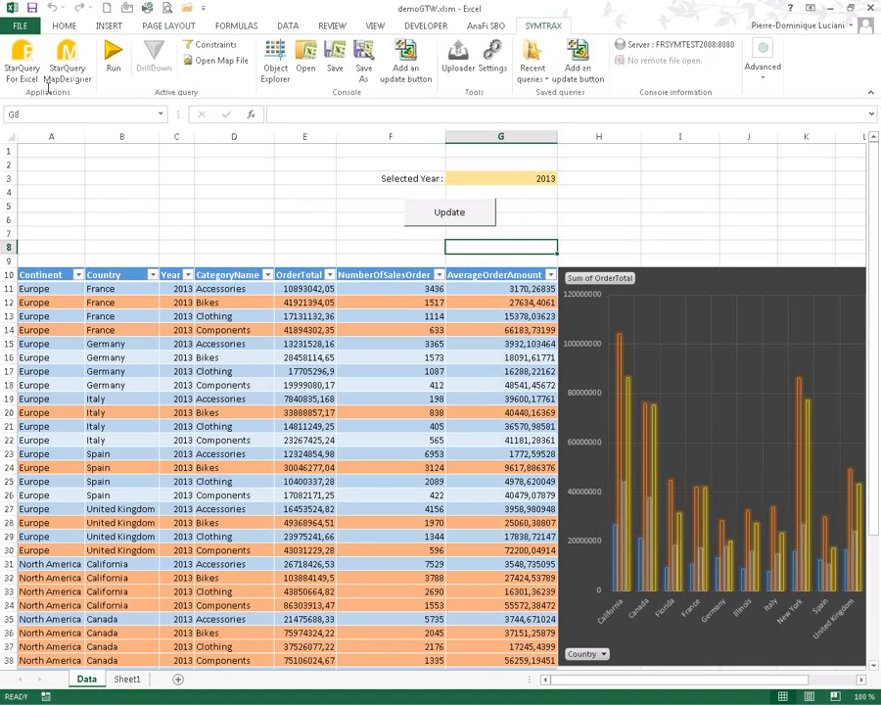
- Set the query to run as Power View with target sheet name POWERVIEW
{"action": "left_click", "coordinate": [30, 59]}
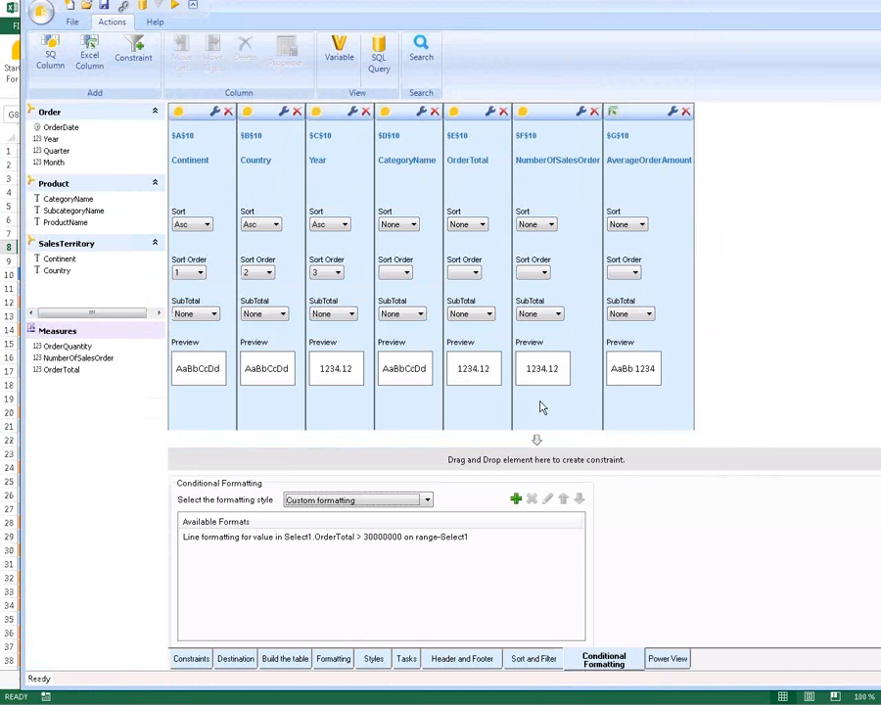
{"action": "left_click", "coordinate": [666, 660]}
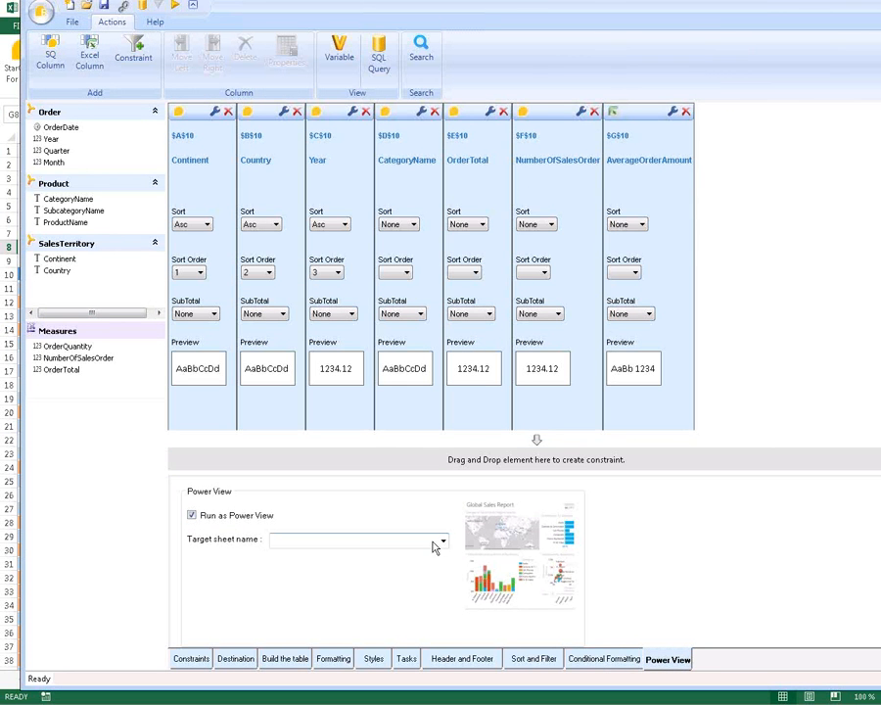
{"action": "left_click", "coordinate": [369, 539]}
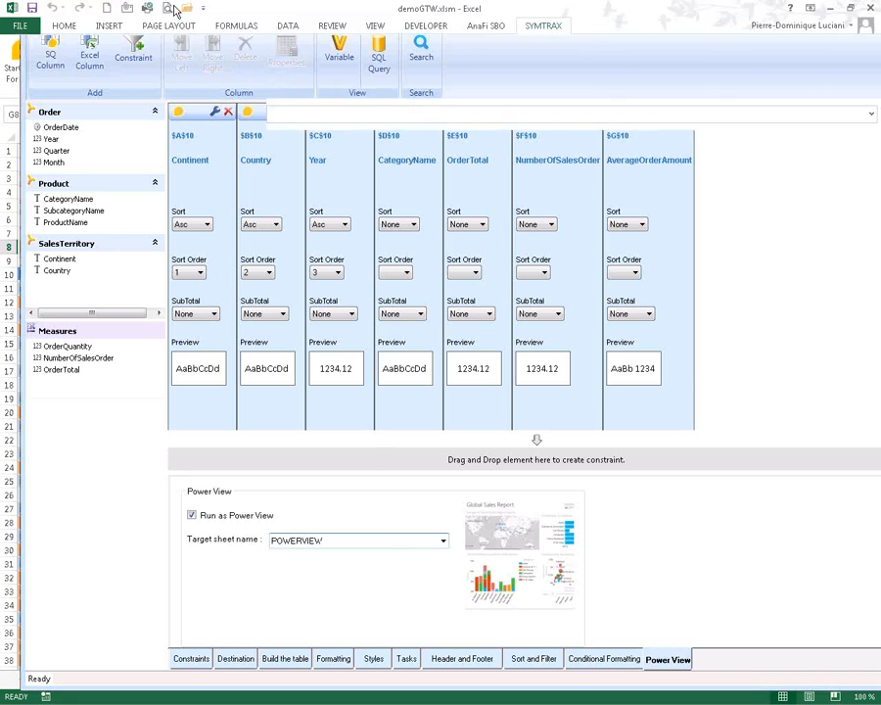
- Run the query for 2013, then on the POWERVIEW sheet type the title 'Sales per year and country'
{"action": "left_click", "coordinate": [176, 8]}
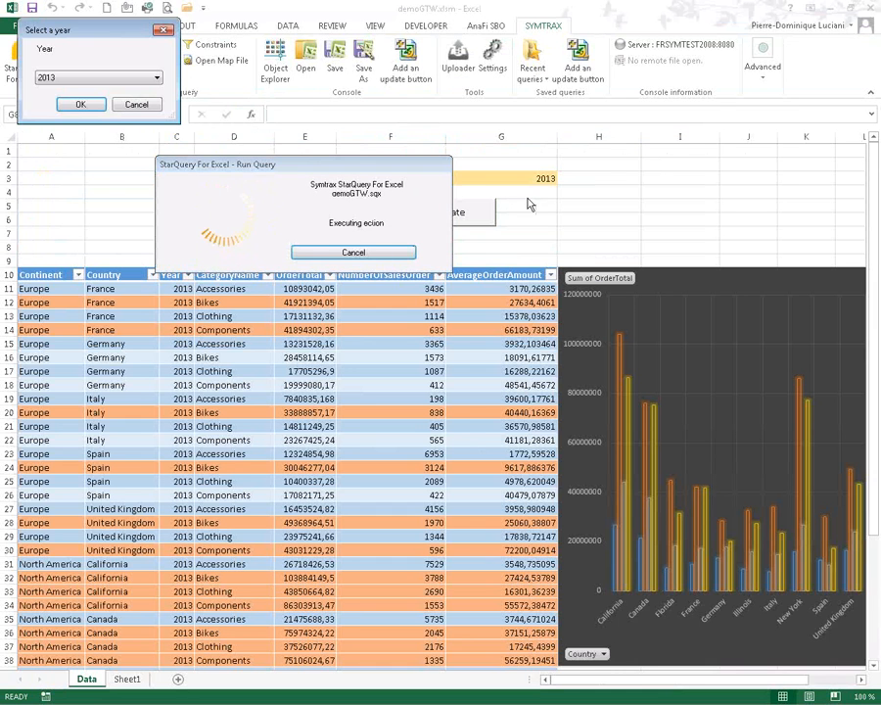
{"action": "left_click", "coordinate": [78, 106]}
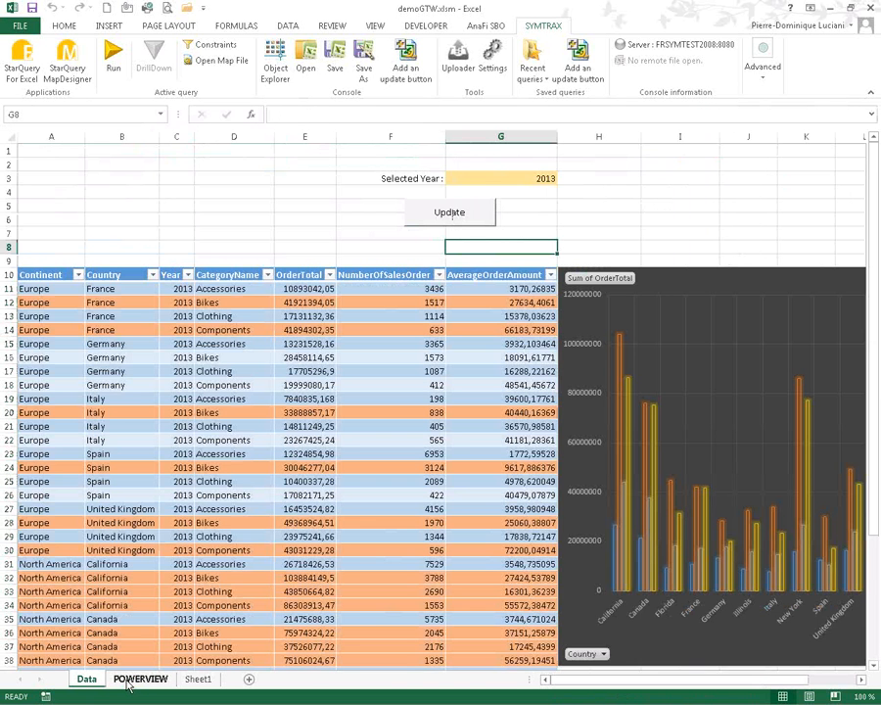
{"action": "left_click", "coordinate": [137, 679]}
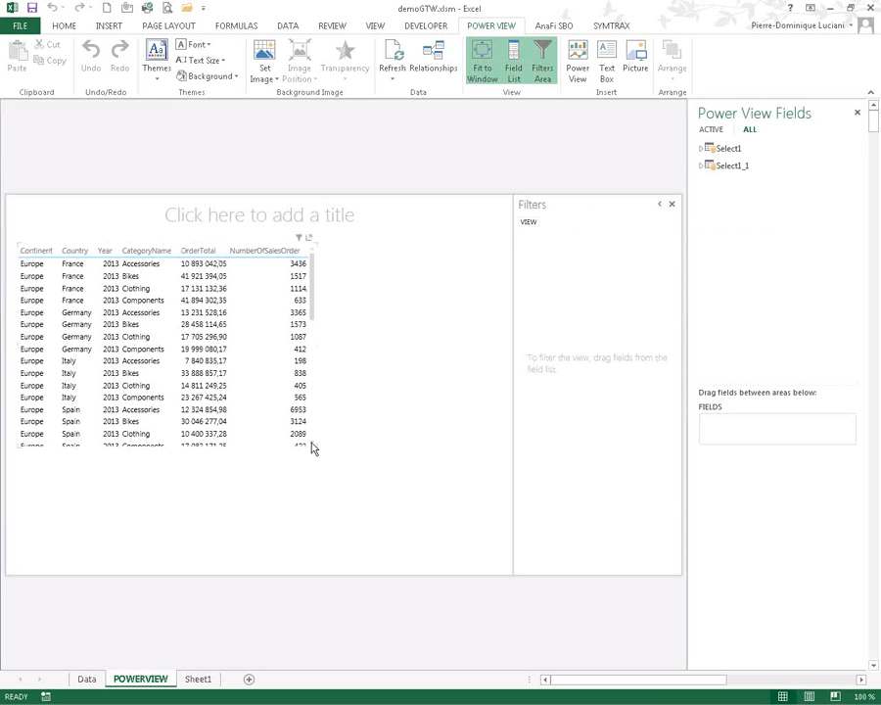
{"action": "left_click", "coordinate": [247, 217]}
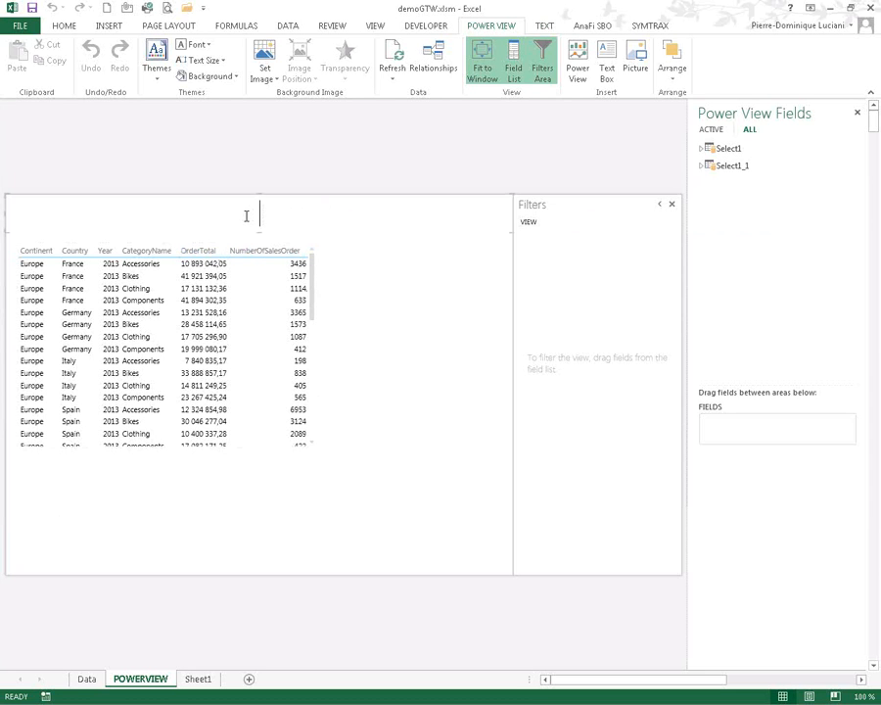
{"action": "type", "text": "Sales per year and "}
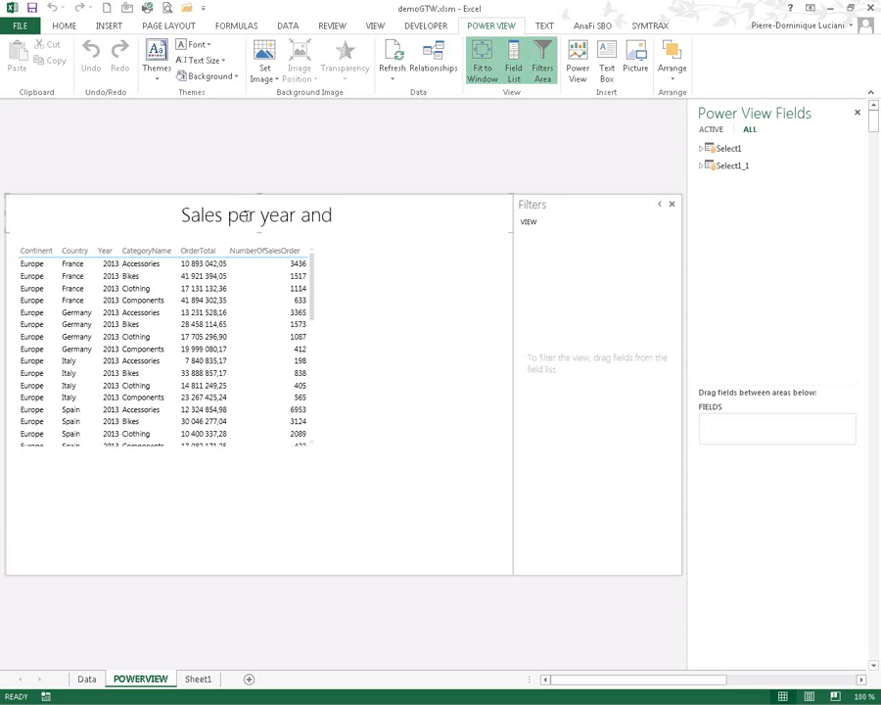
{"action": "type", "text": "country"}
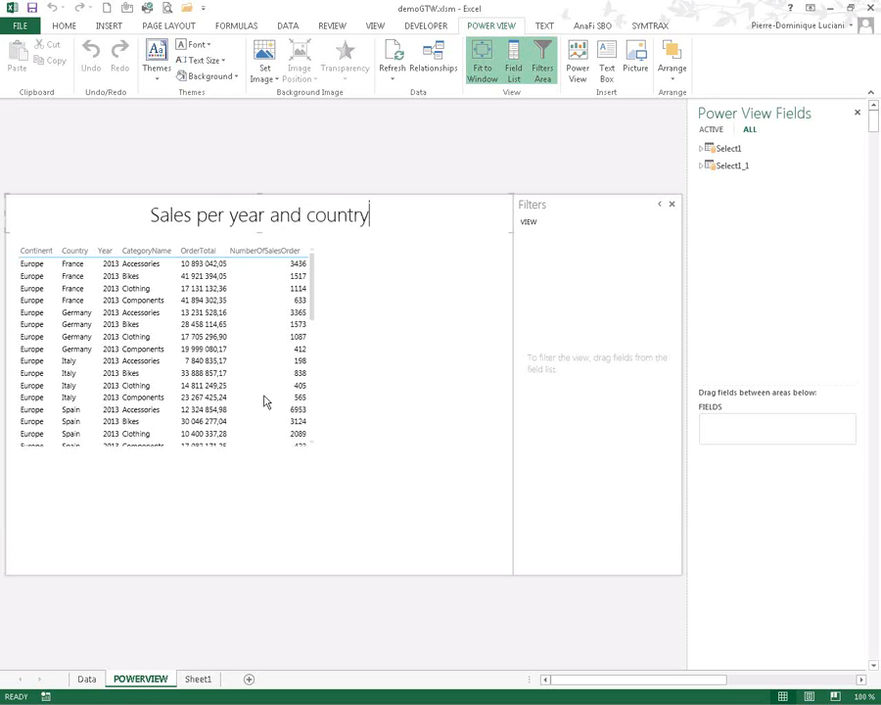
- Filter the table's Continent values to Europe only, then hide the Filters area
{"action": "mouse_move", "coordinate": [213, 298]}
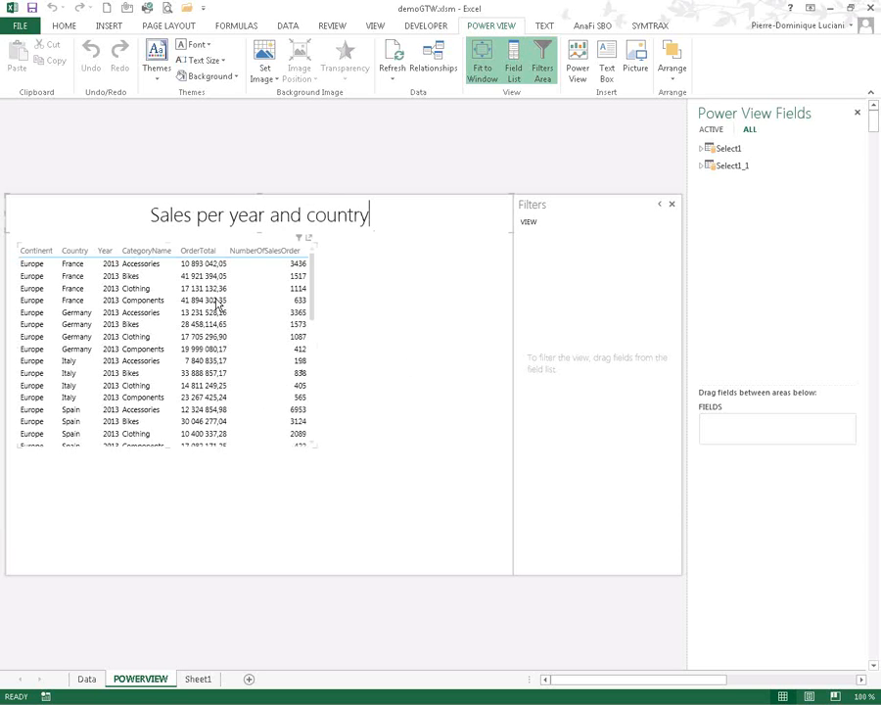
{"action": "left_click", "coordinate": [299, 238]}
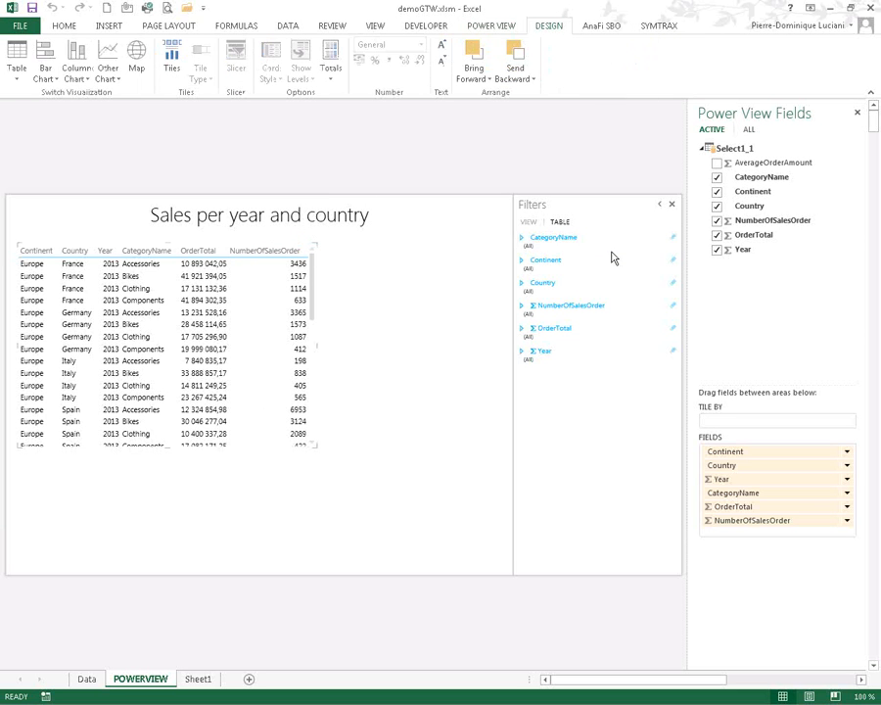
{"action": "left_click", "coordinate": [546, 355]}
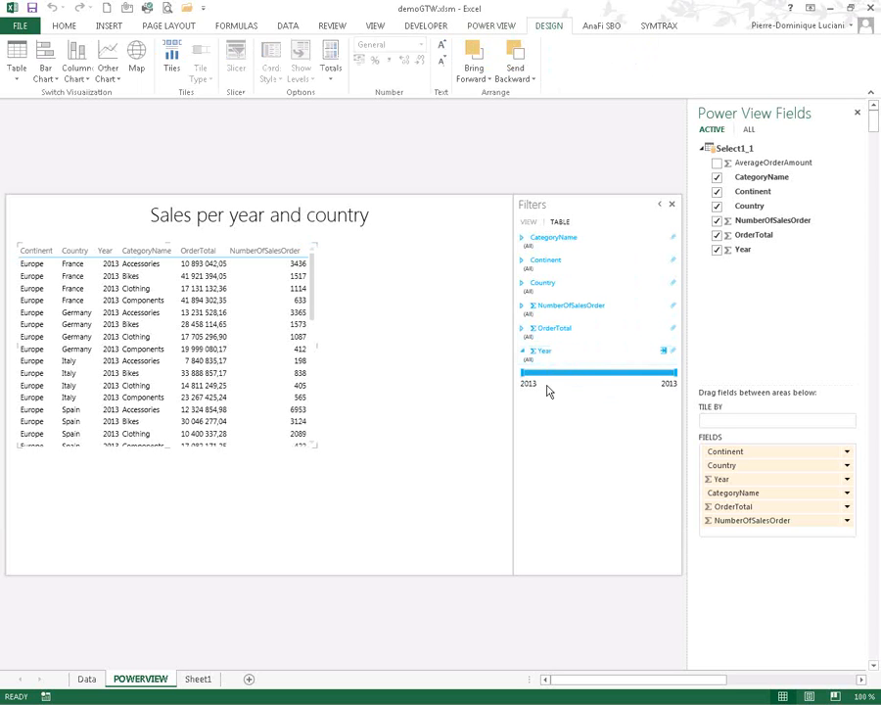
{"action": "left_click", "coordinate": [525, 356]}
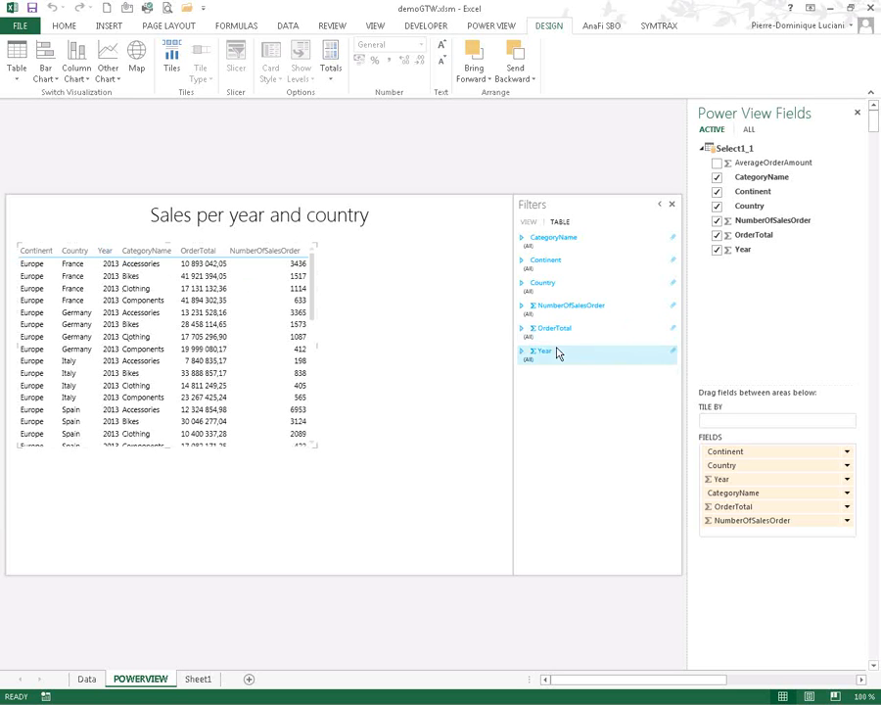
{"action": "left_click", "coordinate": [550, 266]}
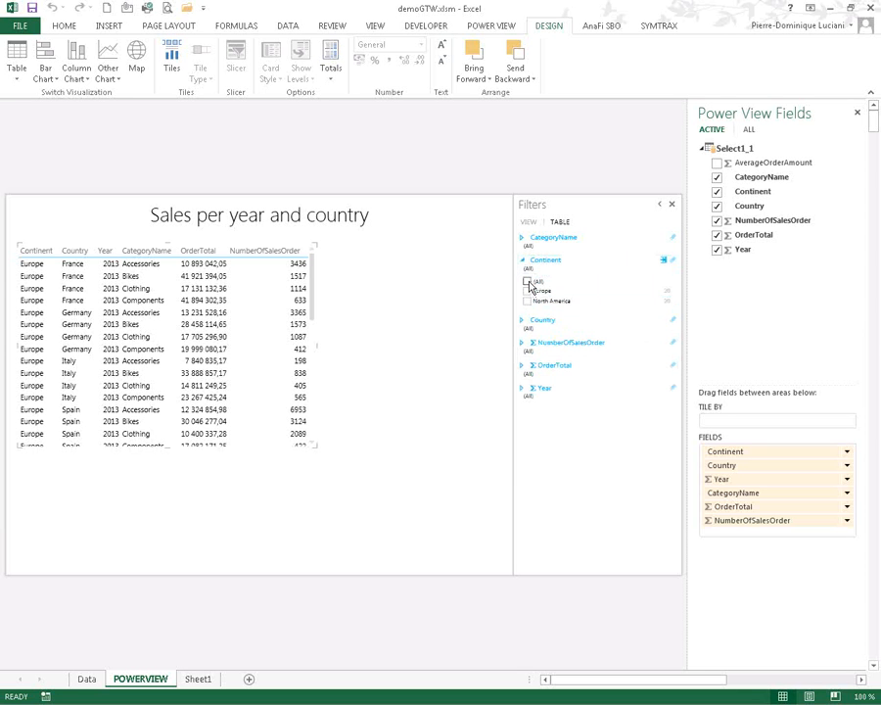
{"action": "left_click", "coordinate": [528, 282]}
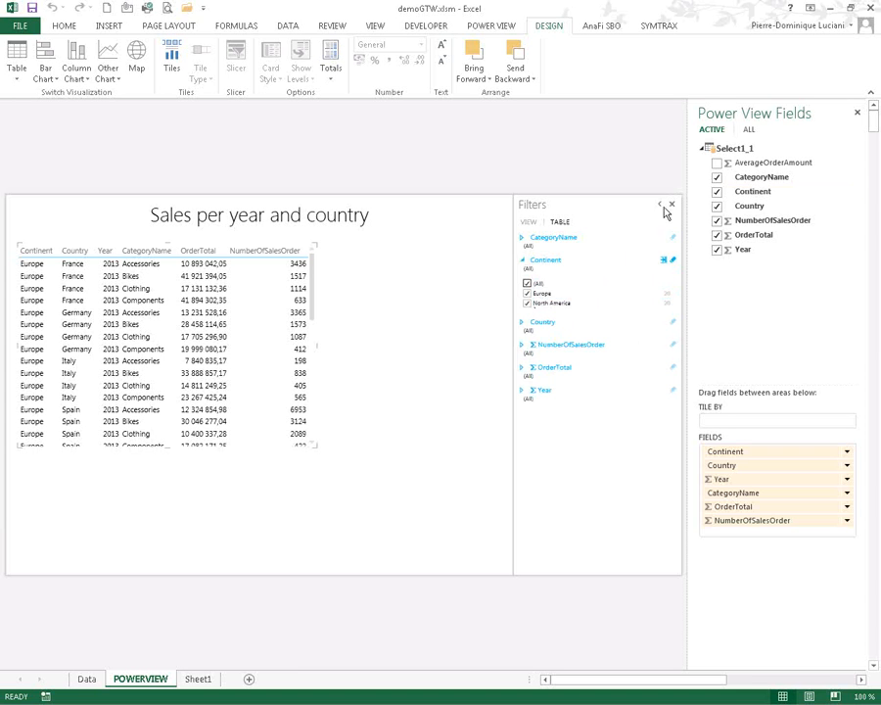
{"action": "left_click", "coordinate": [528, 303]}
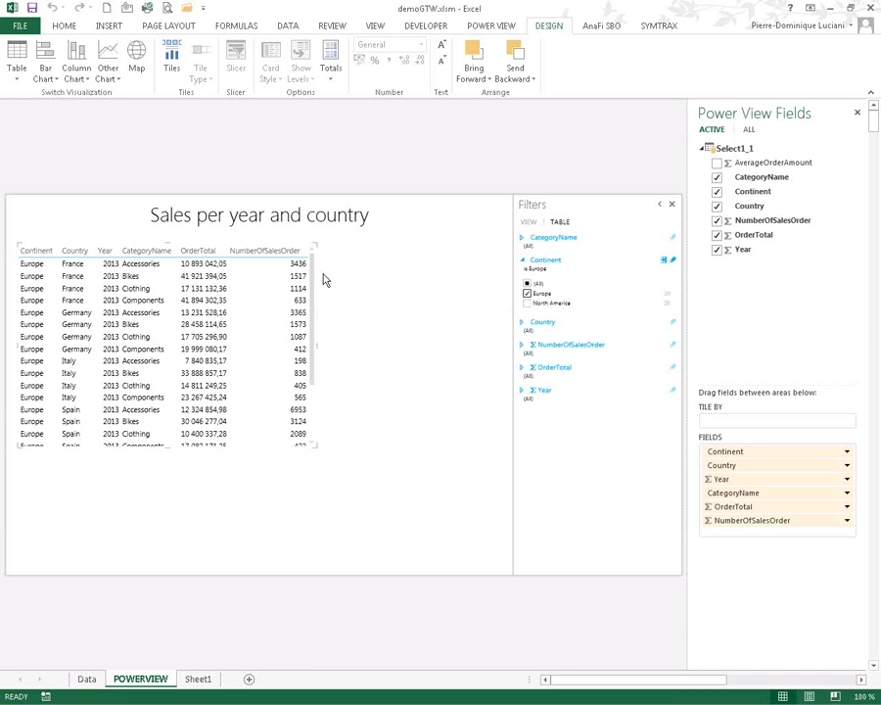
{"action": "mouse_move", "coordinate": [300, 241]}
{"action": "left_click", "coordinate": [674, 206]}
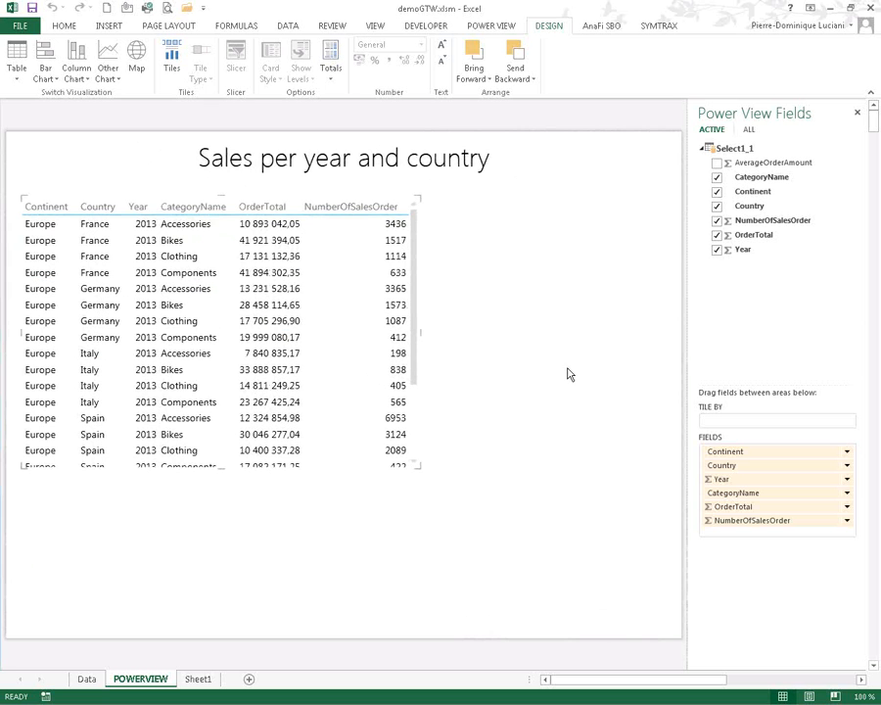
- Tile the table by Continent and reset its Continent filter to all continents
{"action": "left_click", "coordinate": [226, 325]}
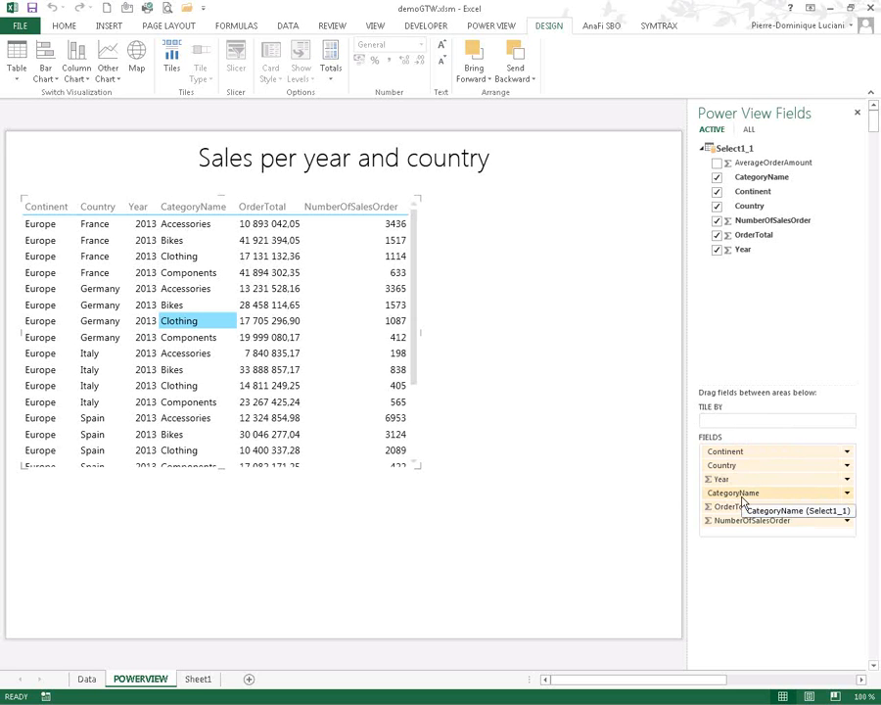
{"action": "left_click_drag", "start_coordinate": [724, 465], "coordinate": [747, 425]}
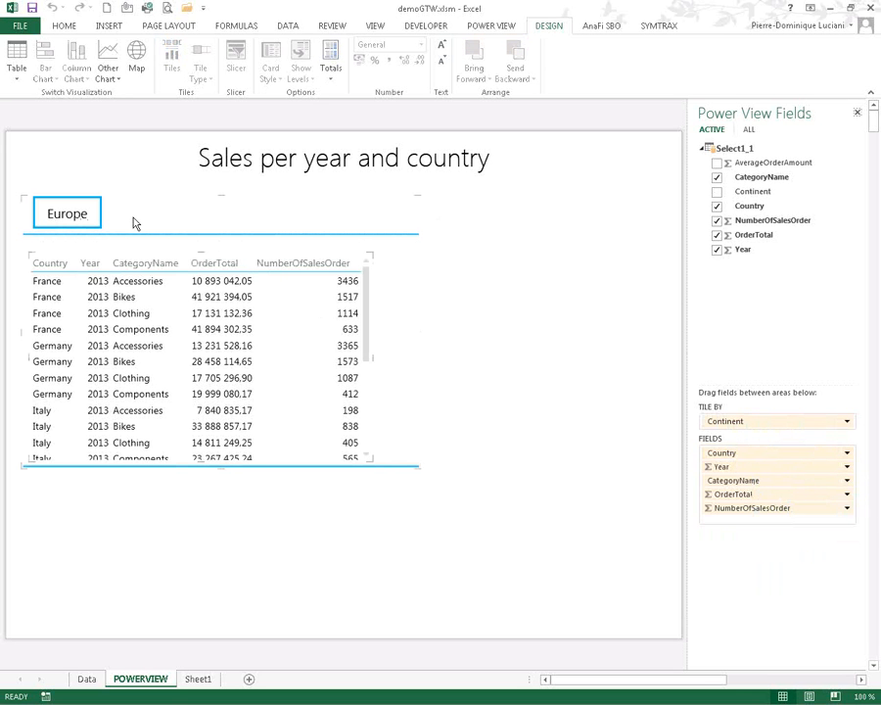
{"action": "mouse_move", "coordinate": [355, 245]}
{"action": "left_click", "coordinate": [363, 247]}
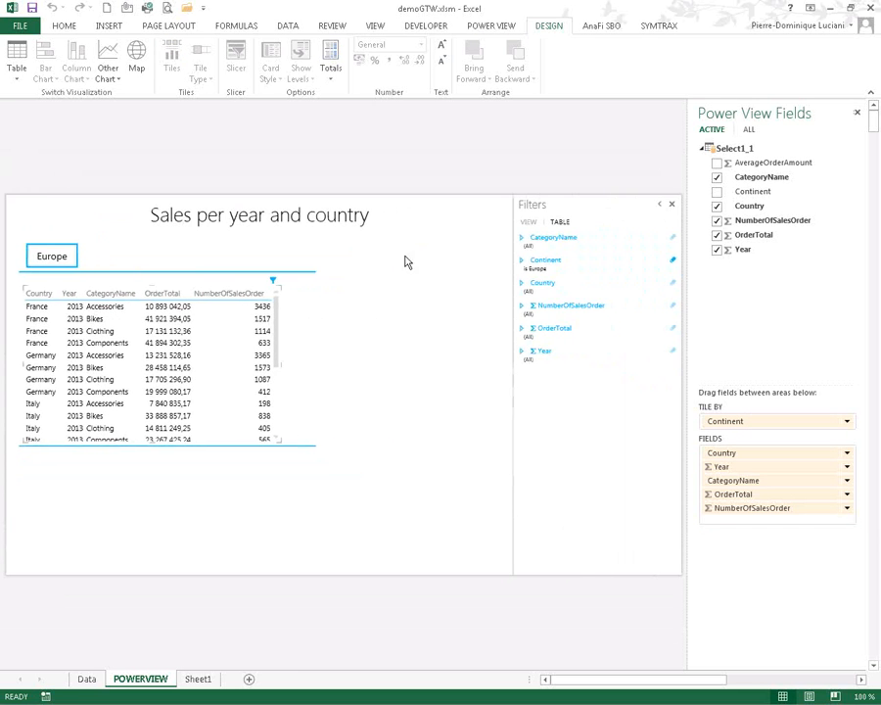
{"action": "left_click", "coordinate": [523, 261]}
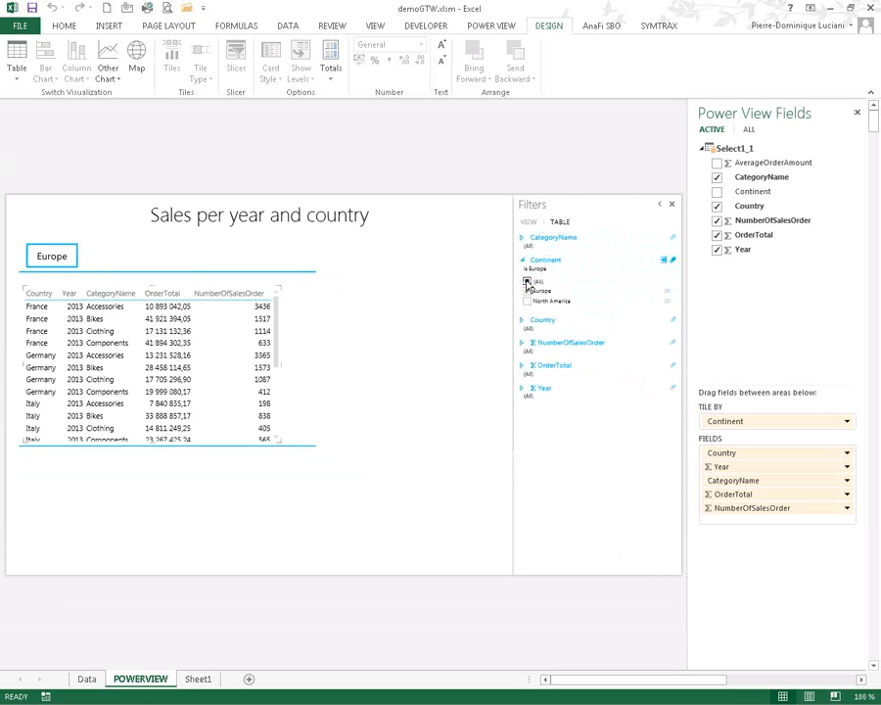
{"action": "left_click", "coordinate": [528, 283]}
{"action": "left_click", "coordinate": [672, 204]}
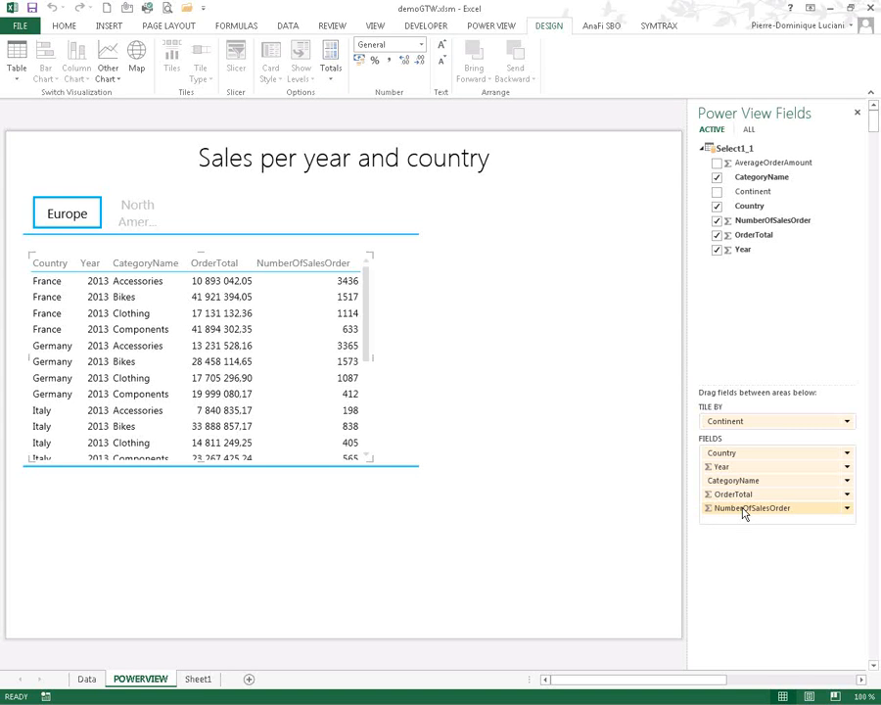
- Remove NumberOfSalesOrder from the tiled table and make the table narrower and taller
{"action": "key", "text": "Delete"}
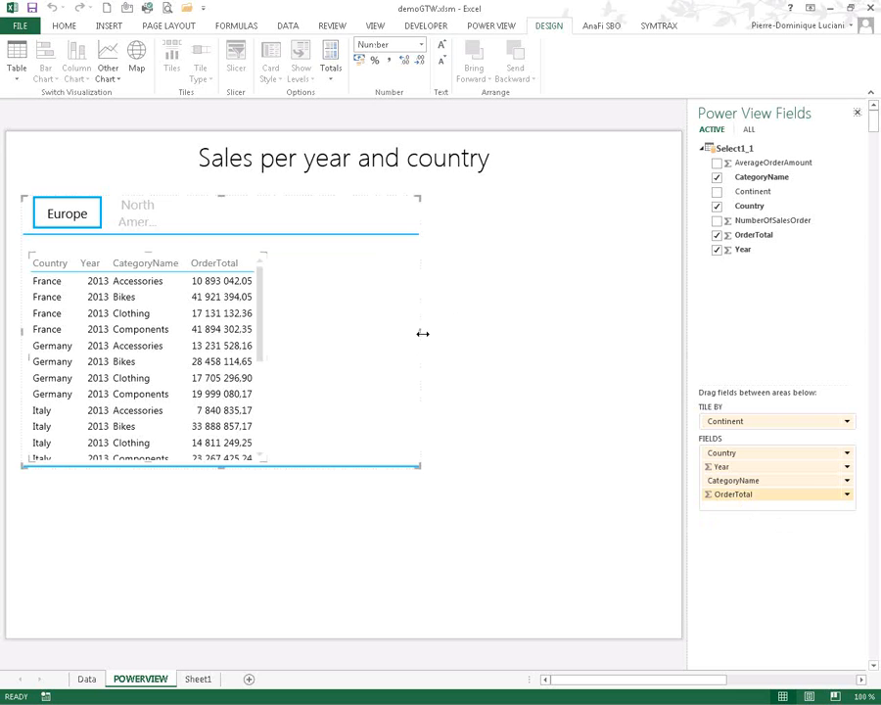
{"action": "left_click_drag", "start_coordinate": [389, 330], "coordinate": [275, 336]}
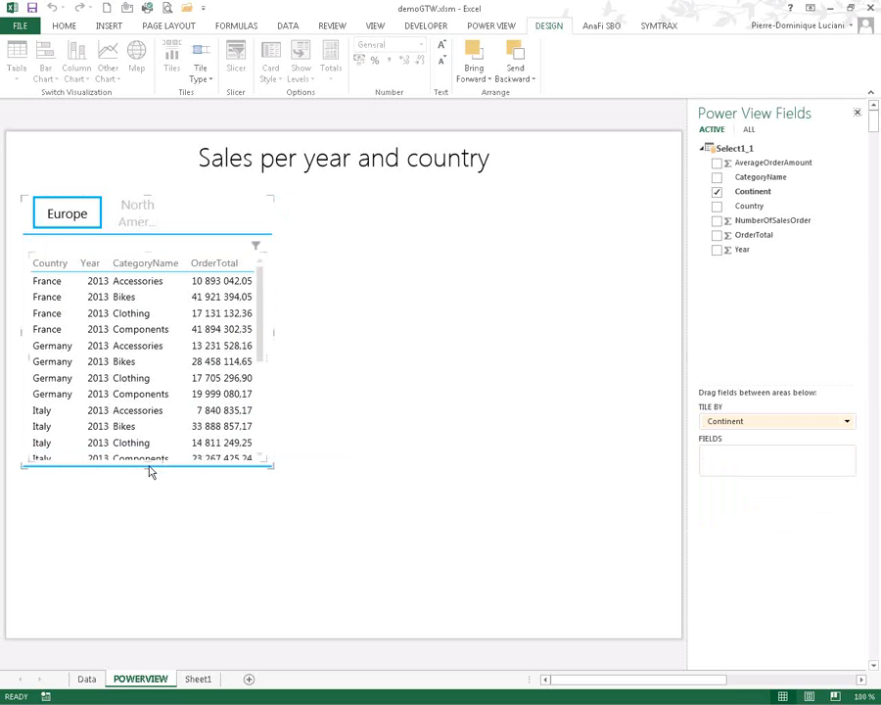
{"action": "left_click_drag", "start_coordinate": [146, 470], "coordinate": [126, 615]}
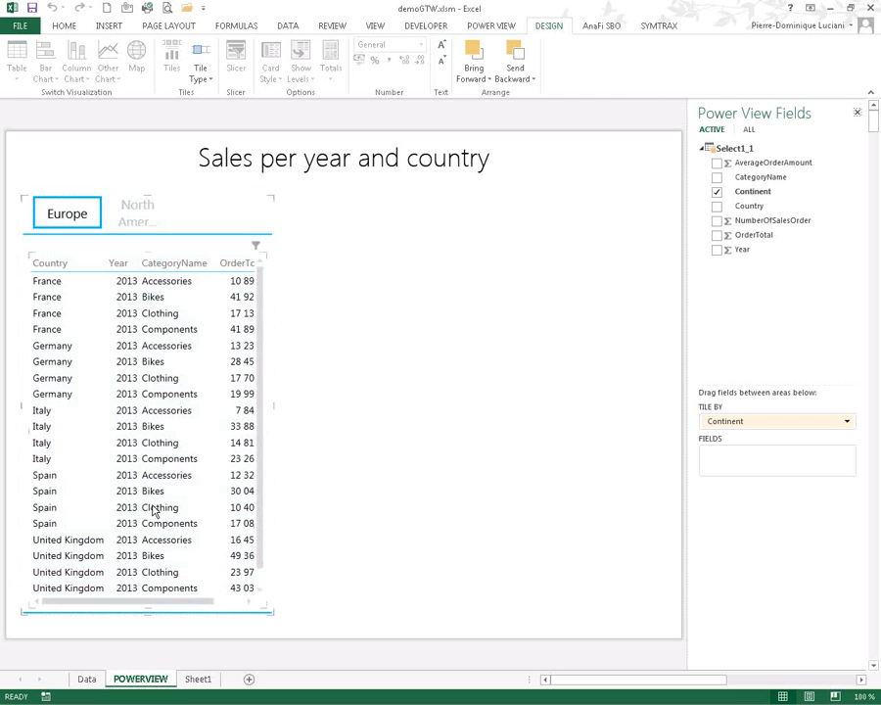
- Copy the tiled table and paste a second copy beside it on the report
{"action": "right_click", "coordinate": [168, 460]}
{"action": "left_click", "coordinate": [143, 226]}
{"action": "right_click", "coordinate": [152, 227]}
{"action": "key", "text": "Escape"}
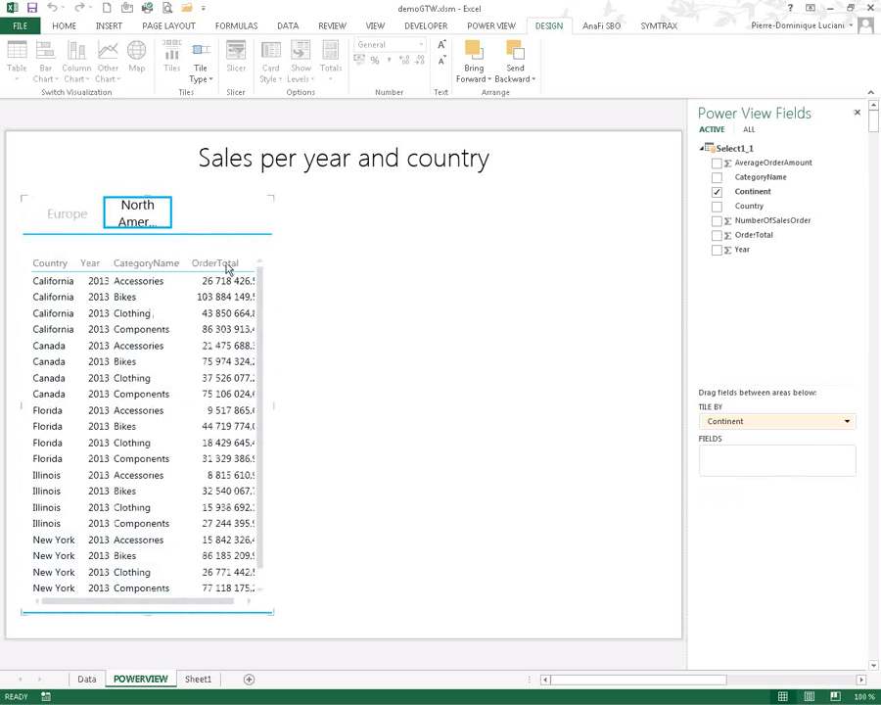
{"action": "left_click", "coordinate": [410, 301]}
{"action": "right_click", "coordinate": [409, 301]}
{"action": "left_click", "coordinate": [441, 339]}
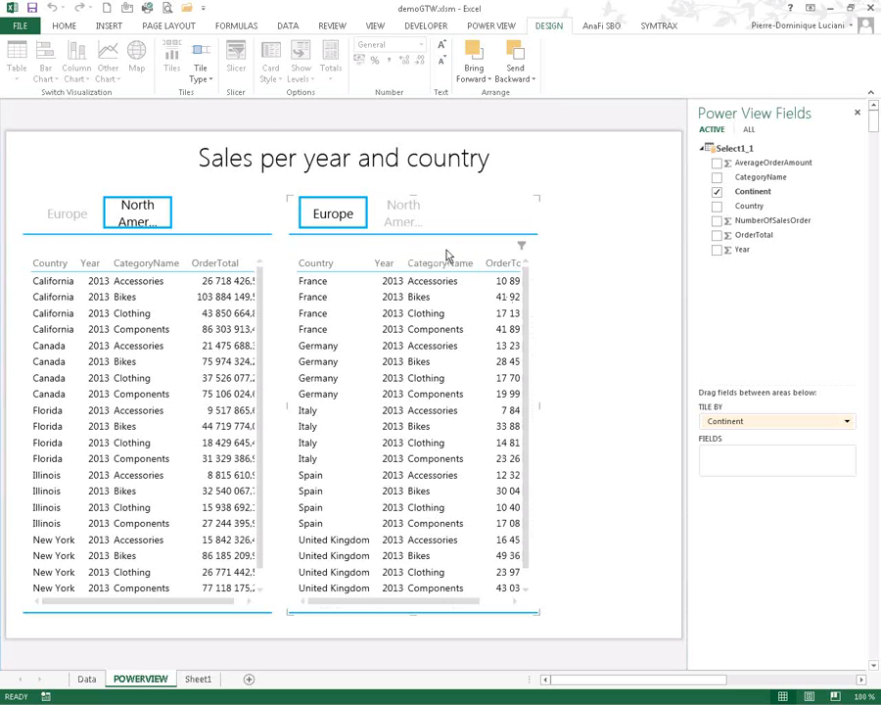
{"action": "left_click", "coordinate": [495, 26]}
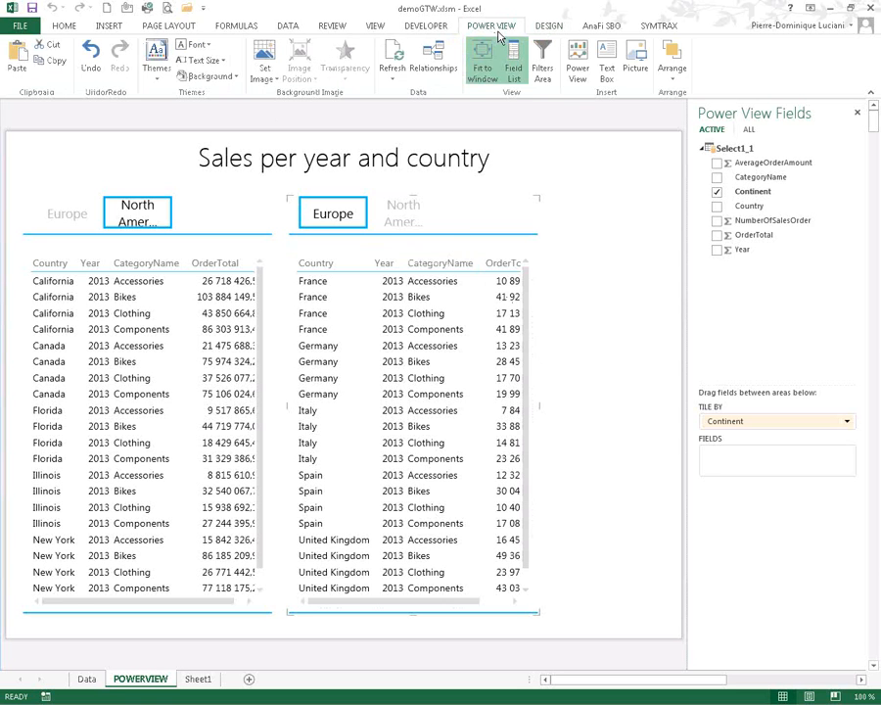
{"action": "left_click", "coordinate": [548, 26]}
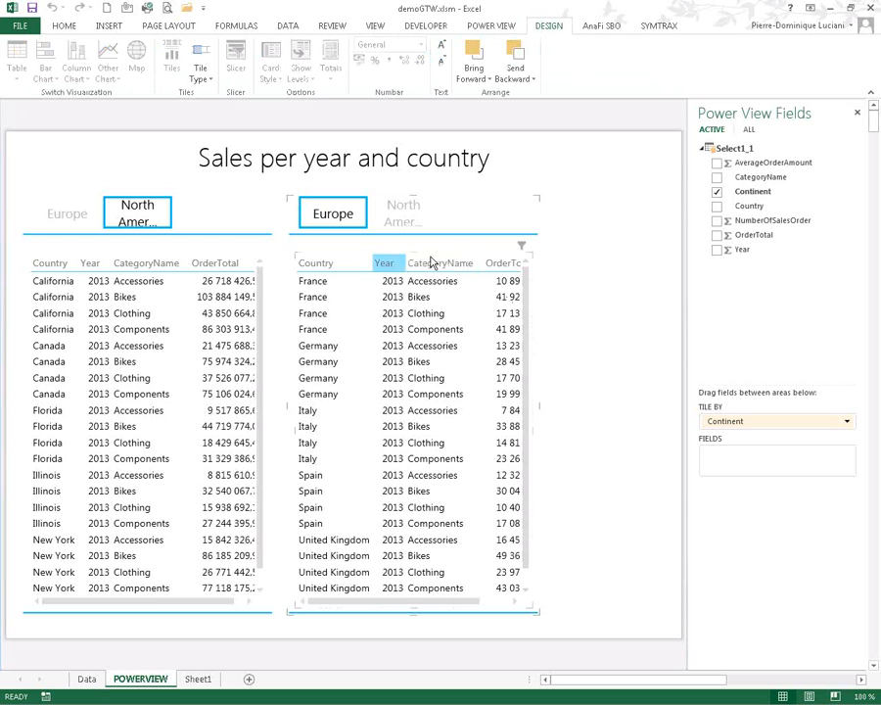
- Turn the copied Europe table into a map and widen it across the right half
{"action": "left_click", "coordinate": [533, 423]}
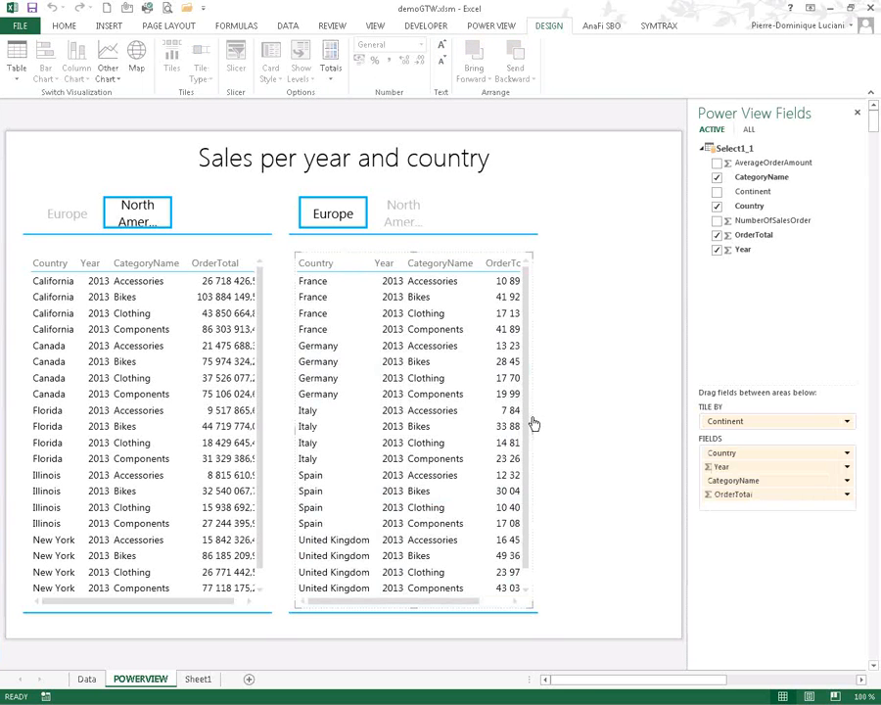
{"action": "left_click", "coordinate": [137, 55]}
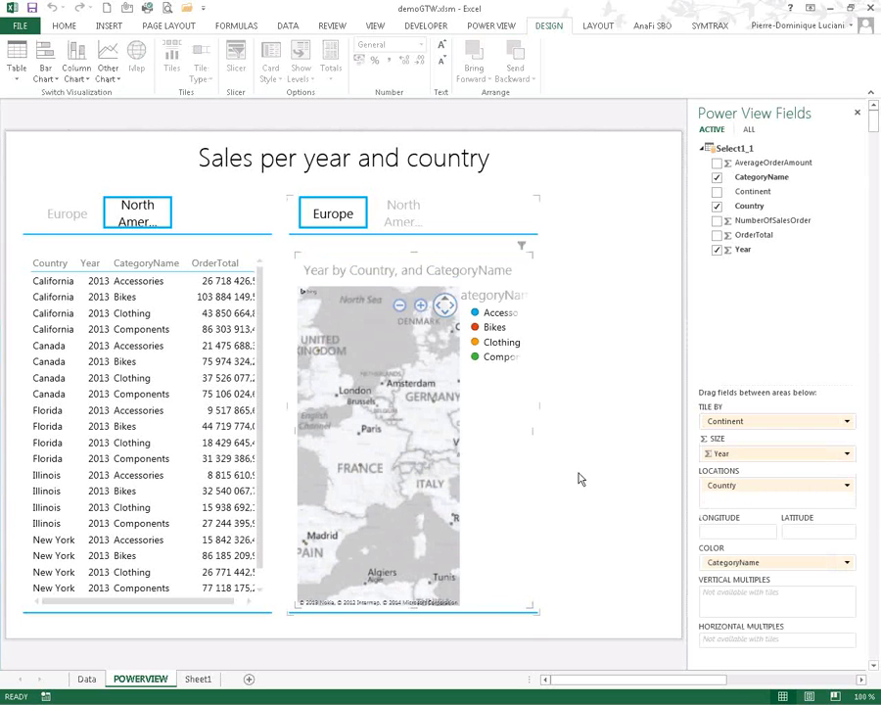
{"action": "left_click_drag", "start_coordinate": [542, 406], "coordinate": [671, 400]}
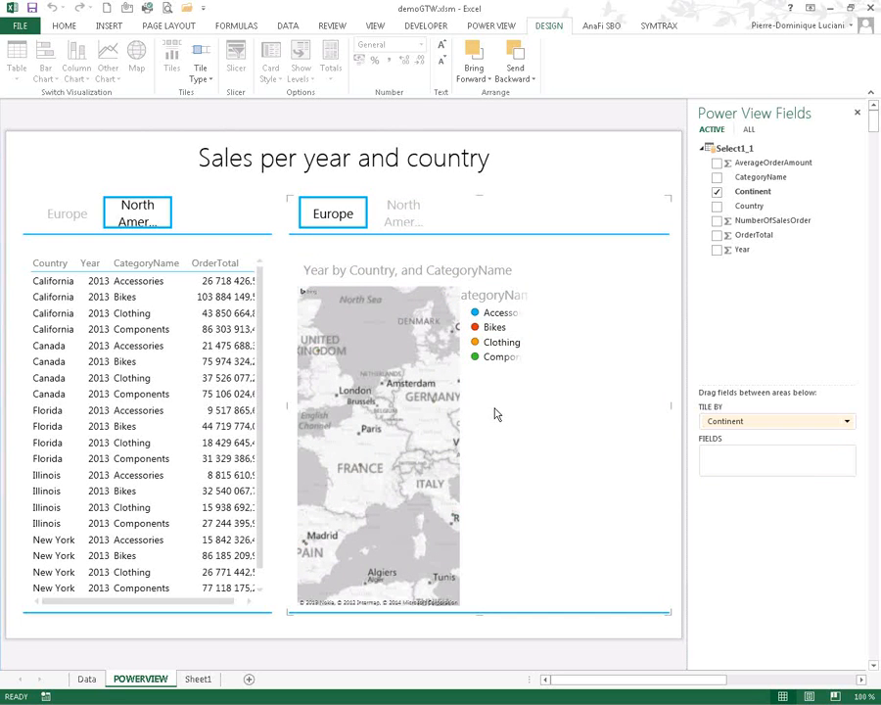
{"action": "left_click", "coordinate": [521, 446]}
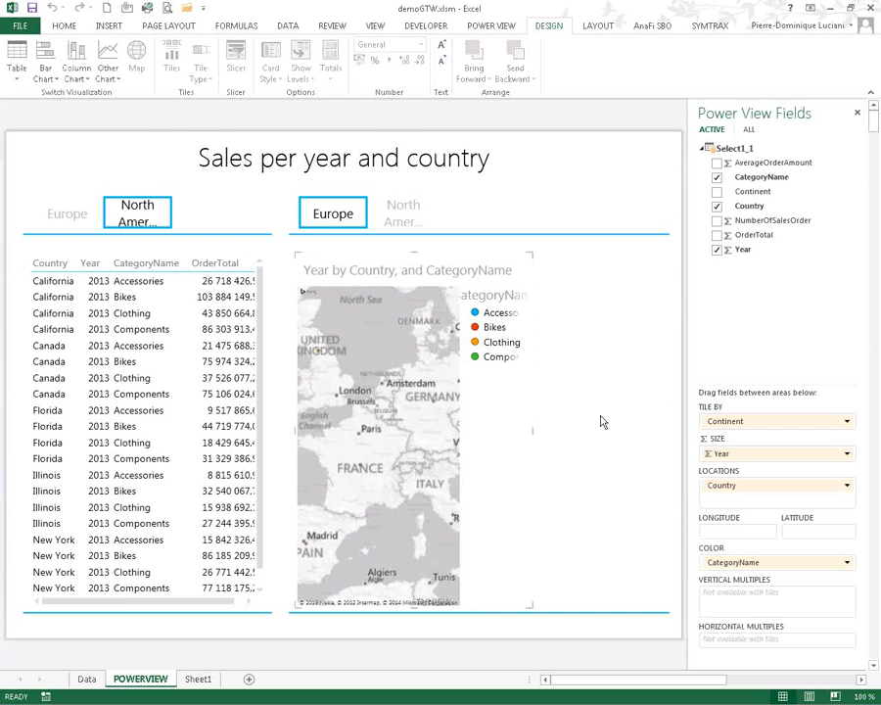
{"action": "left_click_drag", "start_coordinate": [531, 430], "coordinate": [672, 441]}
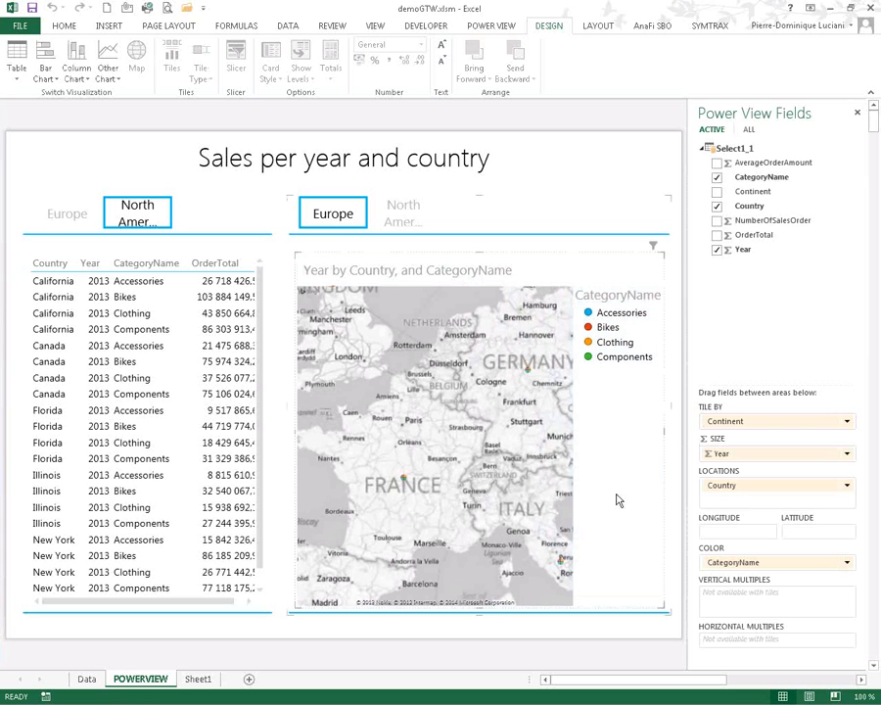
- Zoom the map in around northern France, then back out one step
{"action": "left_click", "coordinate": [533, 306]}
{"action": "left_click", "coordinate": [534, 306]}
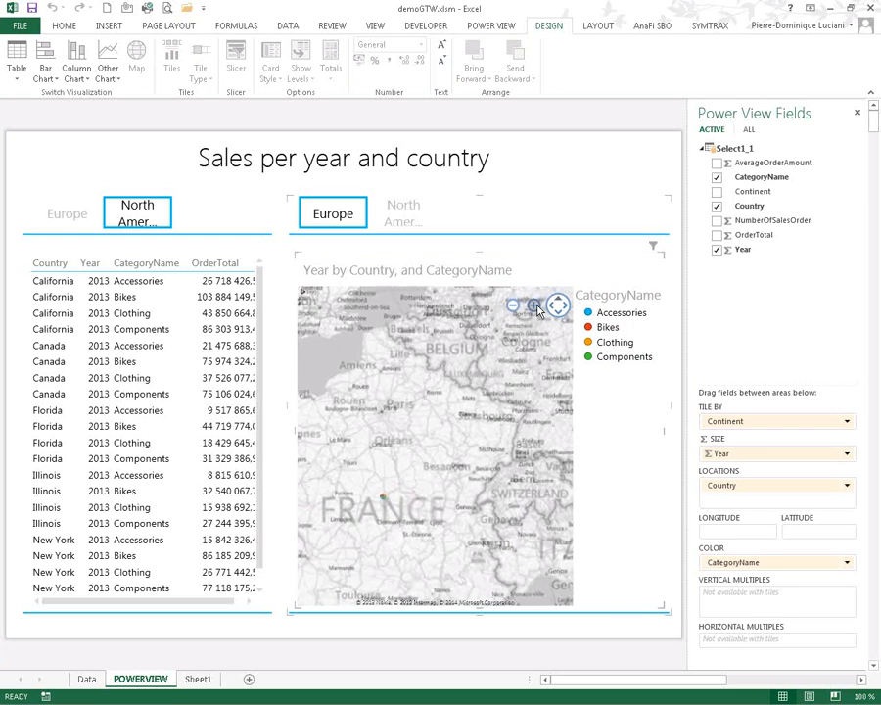
{"action": "left_click", "coordinate": [512, 306]}
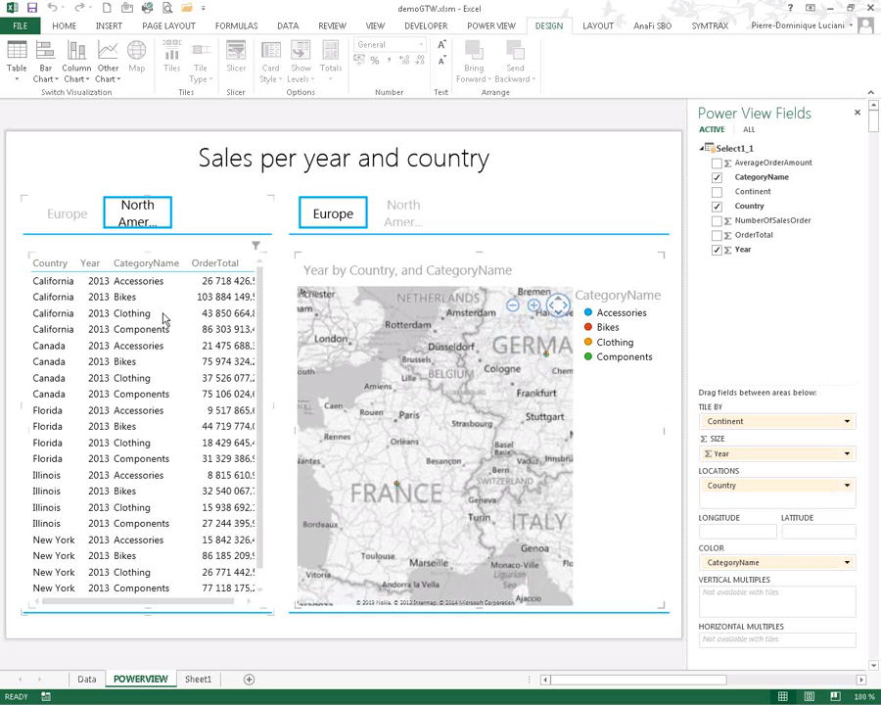
- Switch the table and map tiles between Europe and North America and back
{"action": "left_click", "coordinate": [75, 222]}
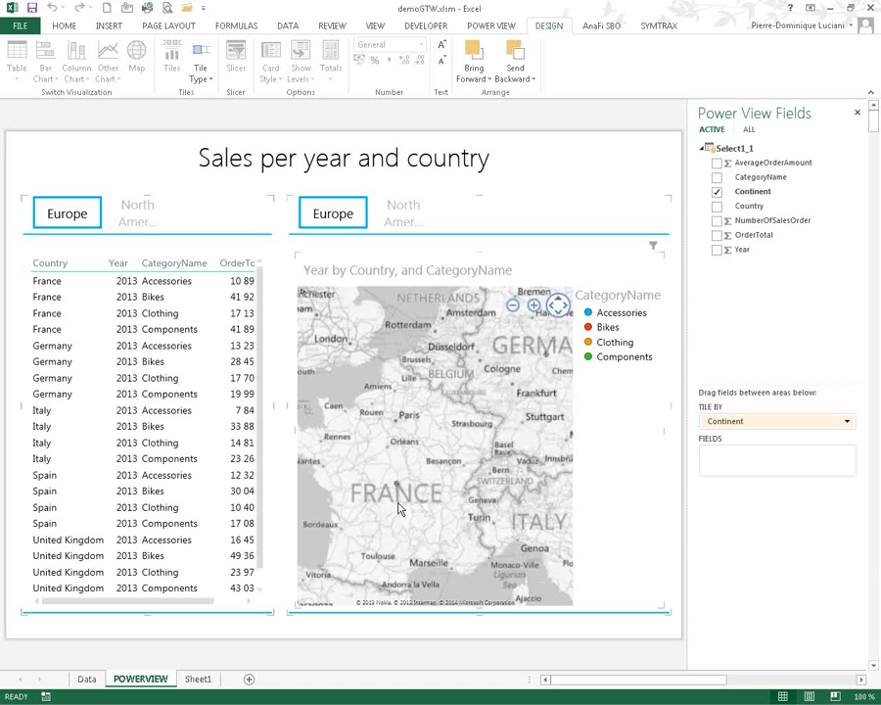
{"action": "left_click", "coordinate": [138, 215]}
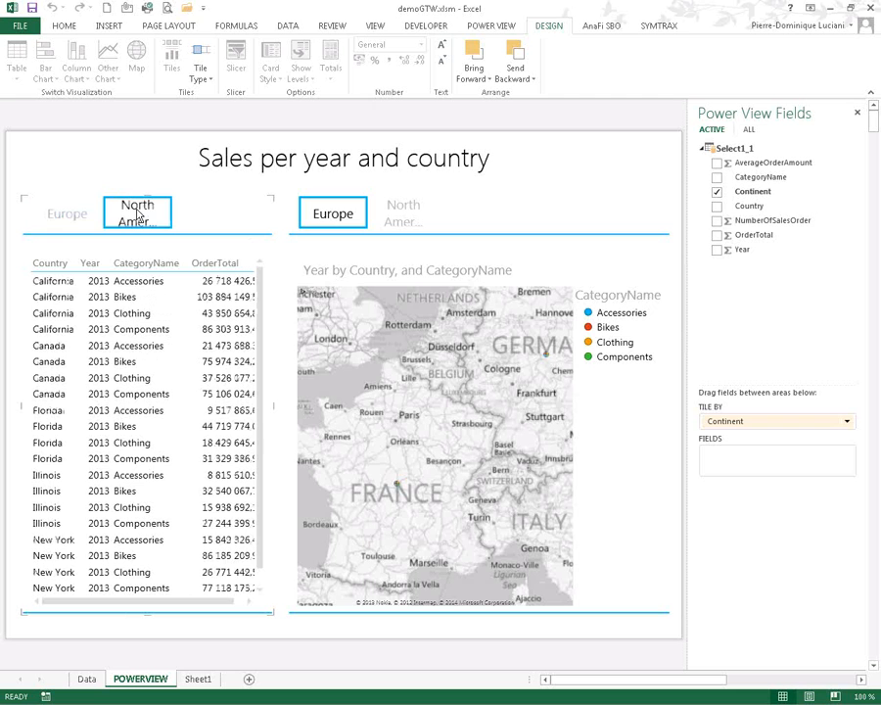
{"action": "left_click", "coordinate": [71, 220]}
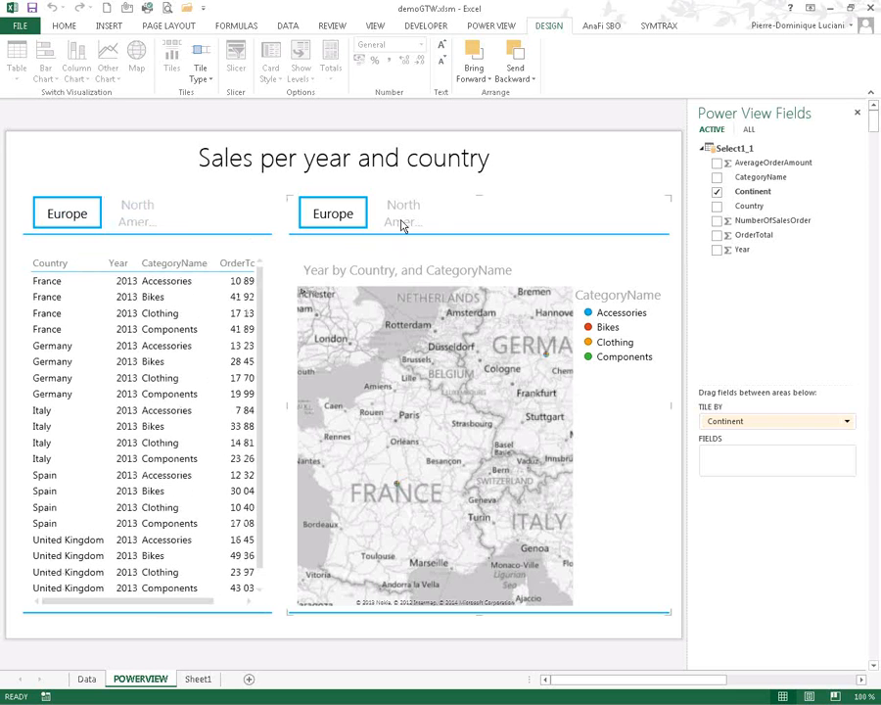
{"action": "left_click", "coordinate": [402, 224]}
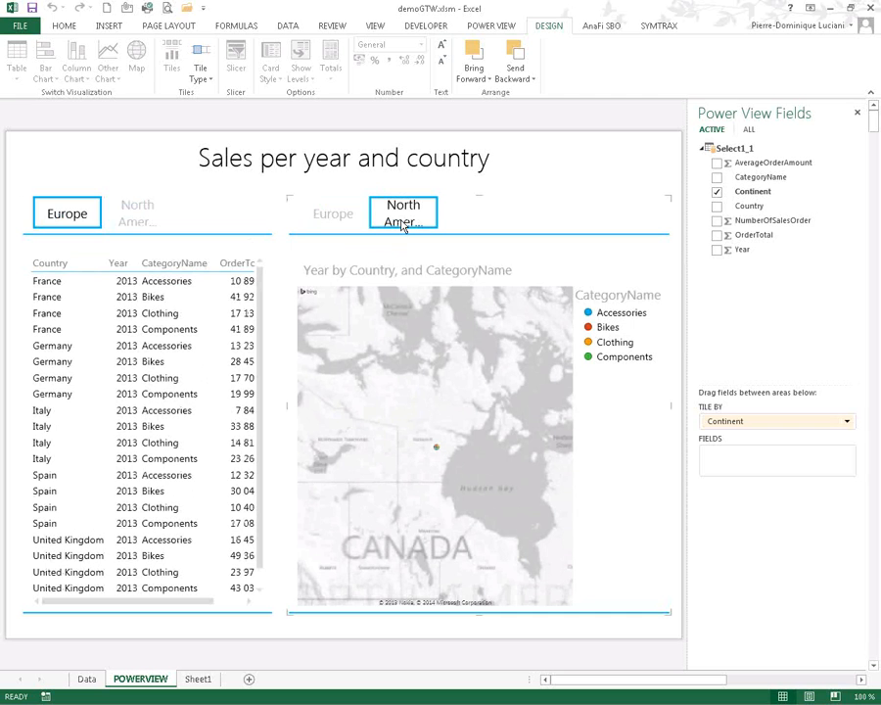
{"action": "left_click", "coordinate": [331, 217]}
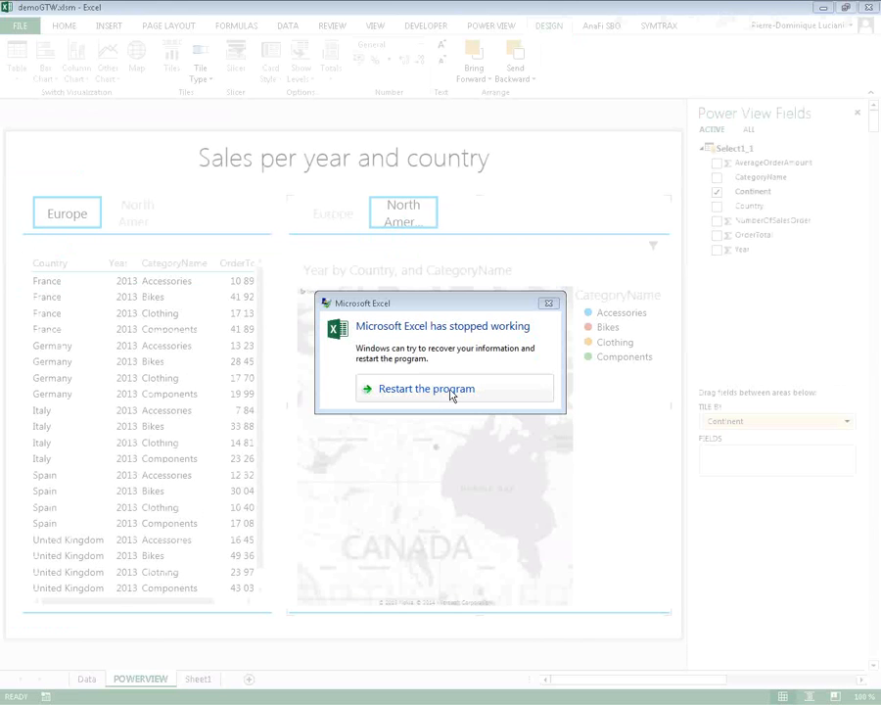
- Restart Excel, discard the recovered documents, and maximize the Excel window
{"action": "left_click", "coordinate": [451, 392]}
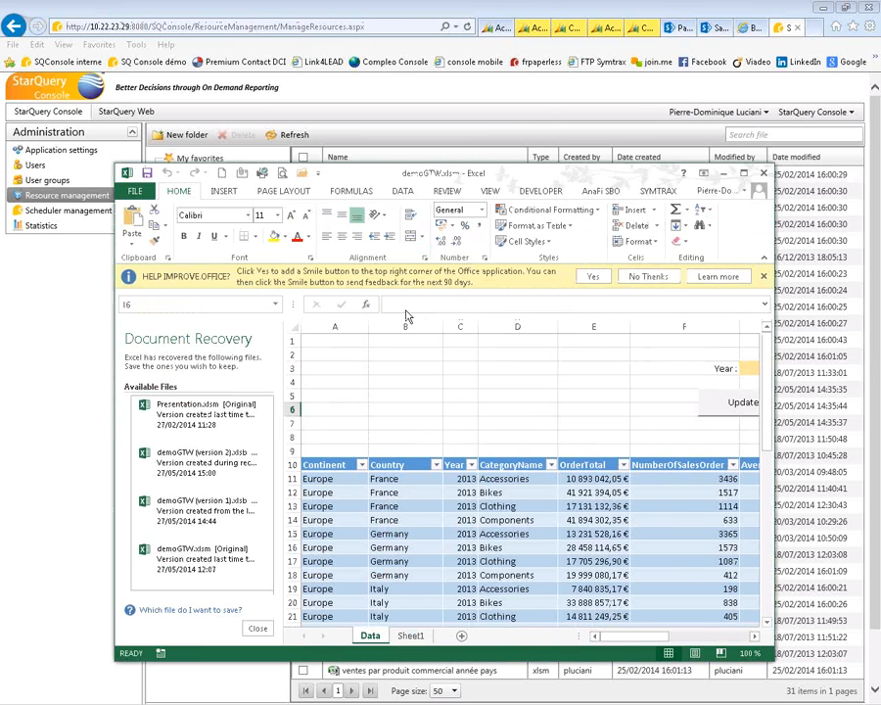
{"action": "left_click", "coordinate": [258, 629]}
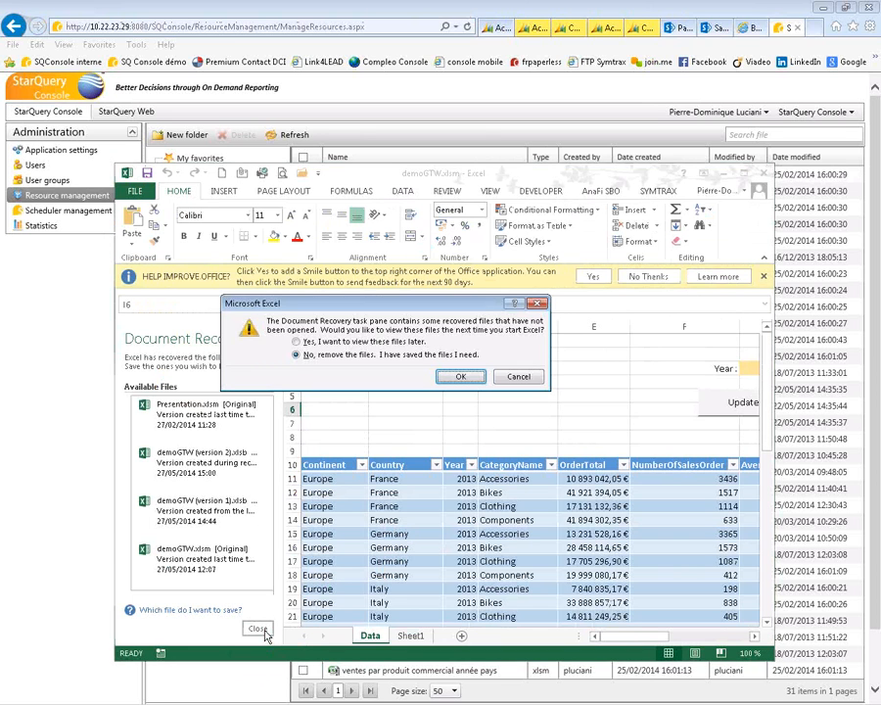
{"action": "left_click", "coordinate": [457, 376]}
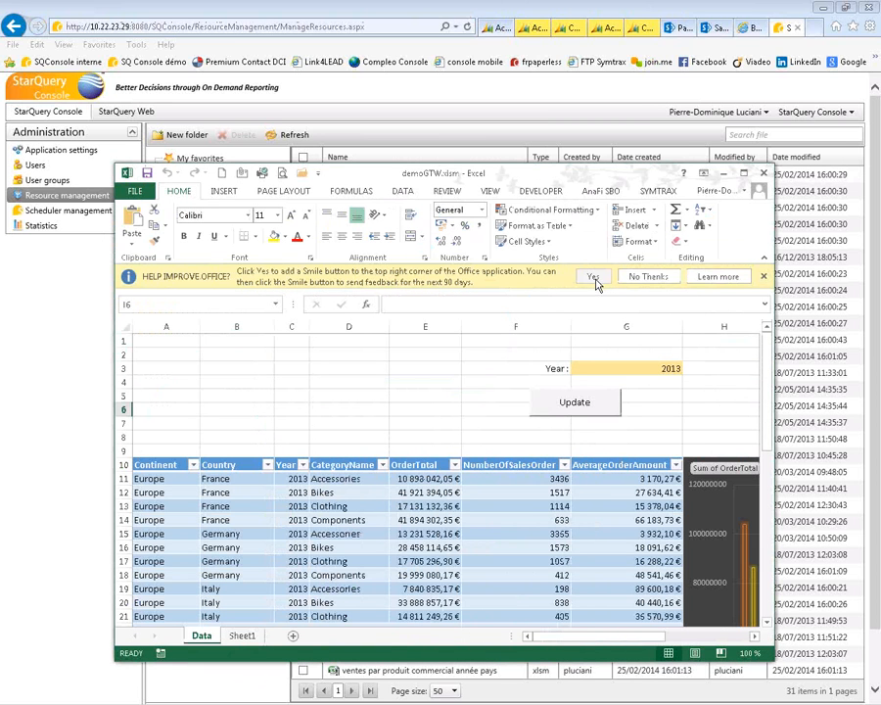
{"action": "left_click", "coordinate": [764, 276]}
{"action": "left_click", "coordinate": [744, 174]}
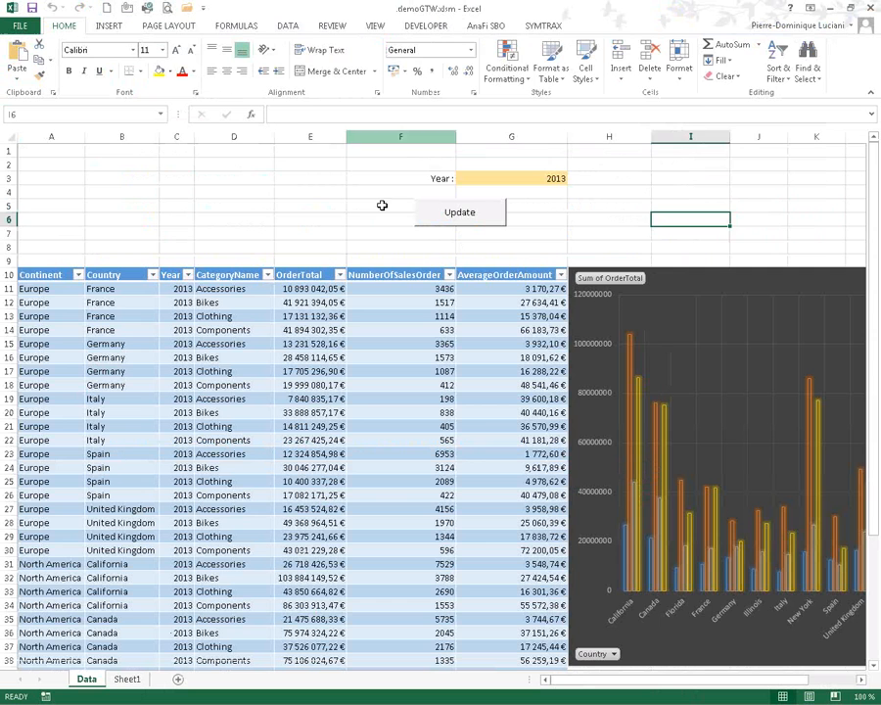
- Select cell E8 on the Data sheet and launch StarQuery for Excel
{"action": "left_click", "coordinate": [330, 247]}
{"action": "left_click", "coordinate": [544, 25]}
{"action": "left_click", "coordinate": [17, 49]}
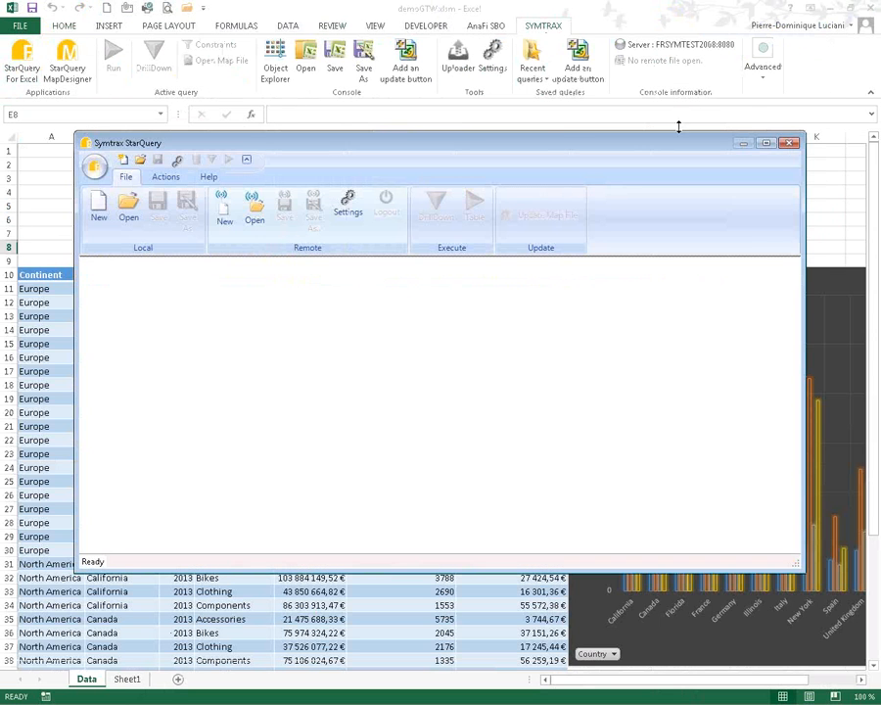
- Open the locally saved demoGTW.sqx query in a maximized StarQuery window
{"action": "left_click", "coordinate": [765, 144]}
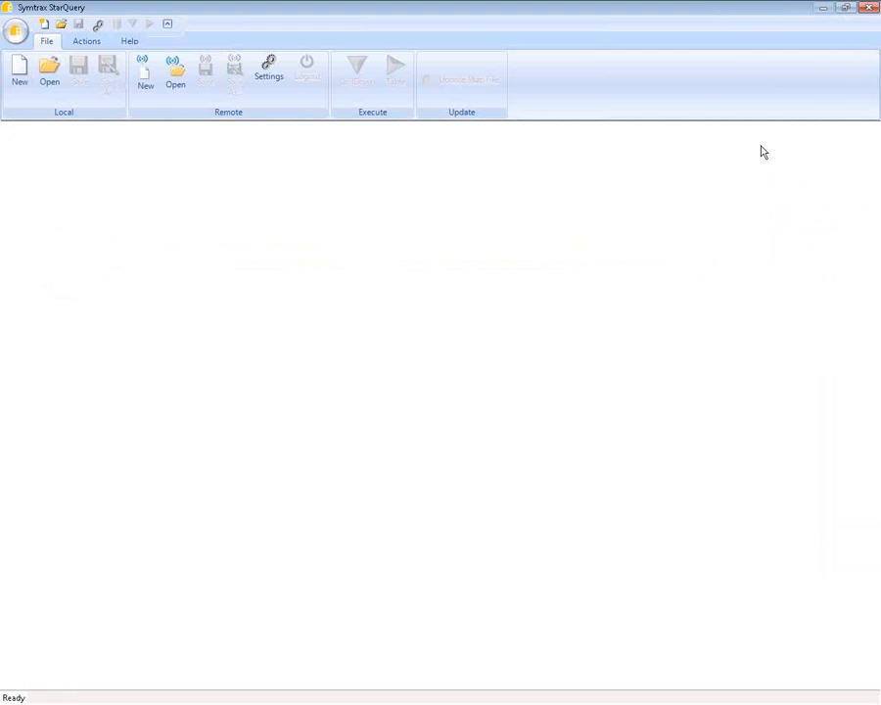
{"action": "left_click", "coordinate": [49, 75]}
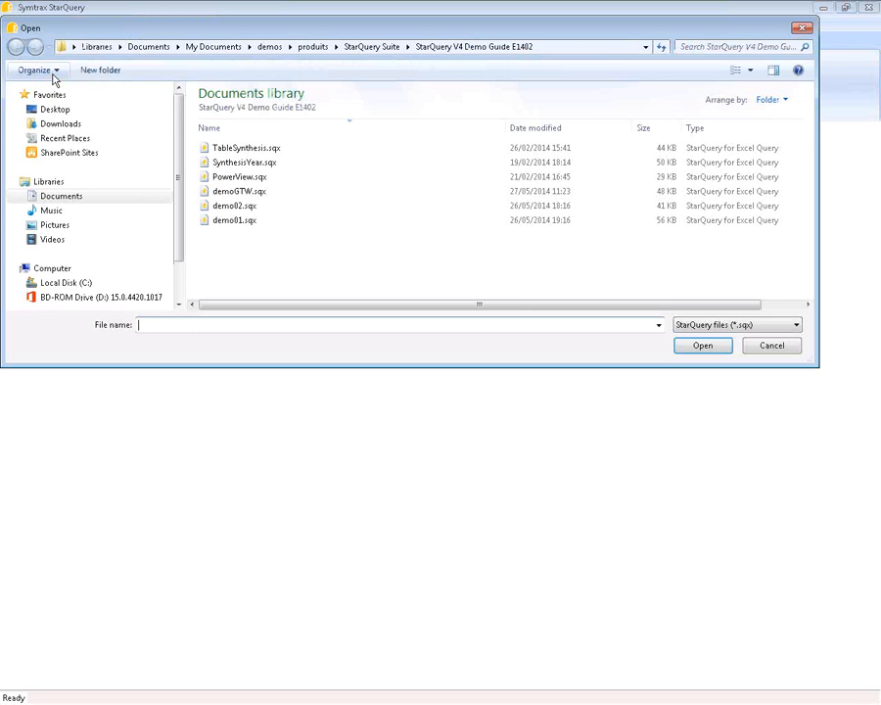
{"action": "double_click", "coordinate": [227, 192]}
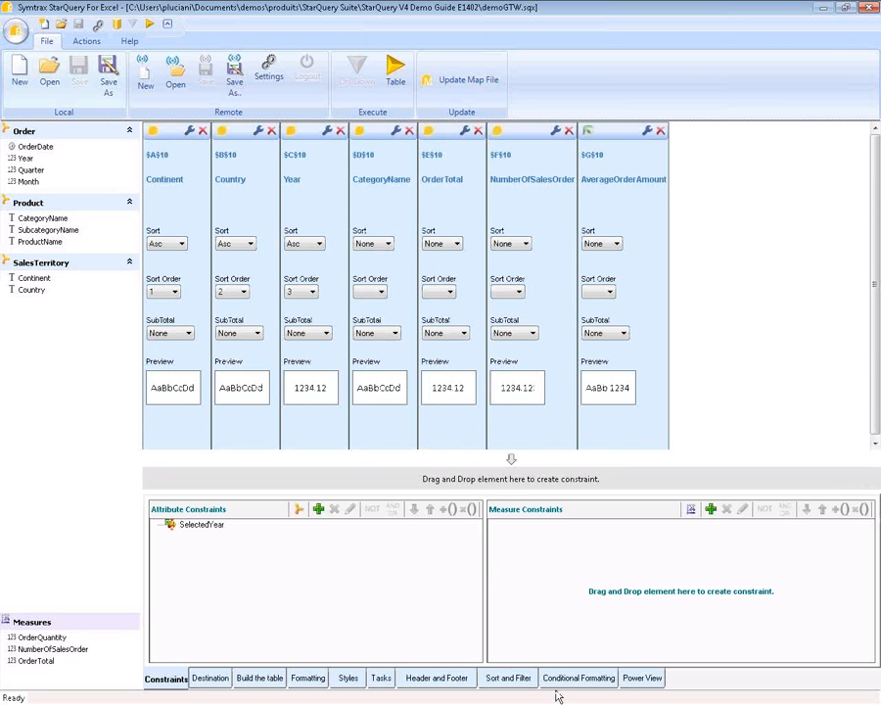
- Set the query to run as Power View into the POWERVIEW sheet and run it
{"action": "left_click", "coordinate": [644, 680]}
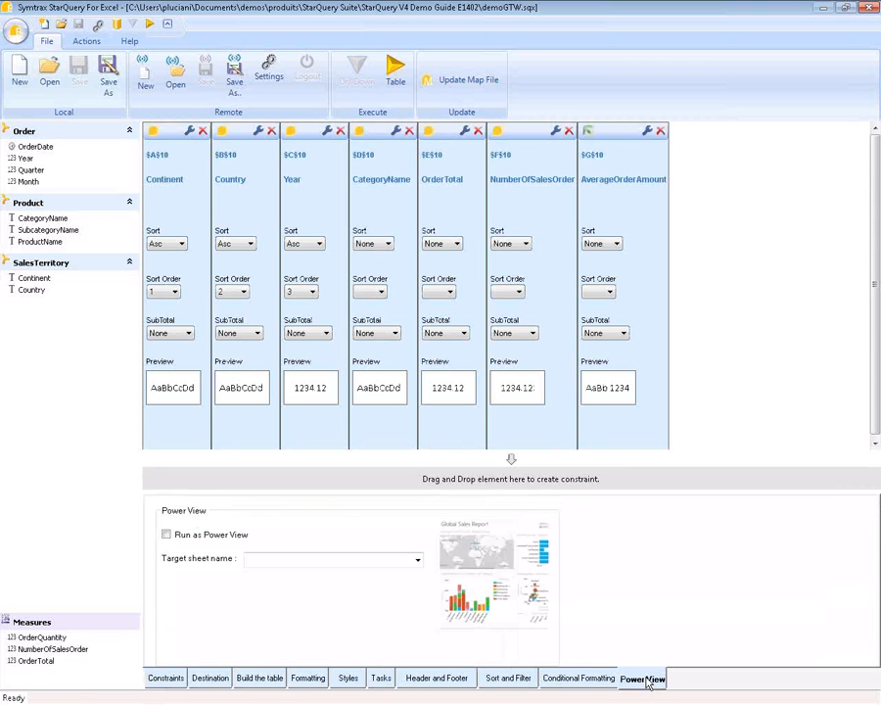
{"action": "left_click", "coordinate": [167, 536]}
{"action": "left_click", "coordinate": [301, 559]}
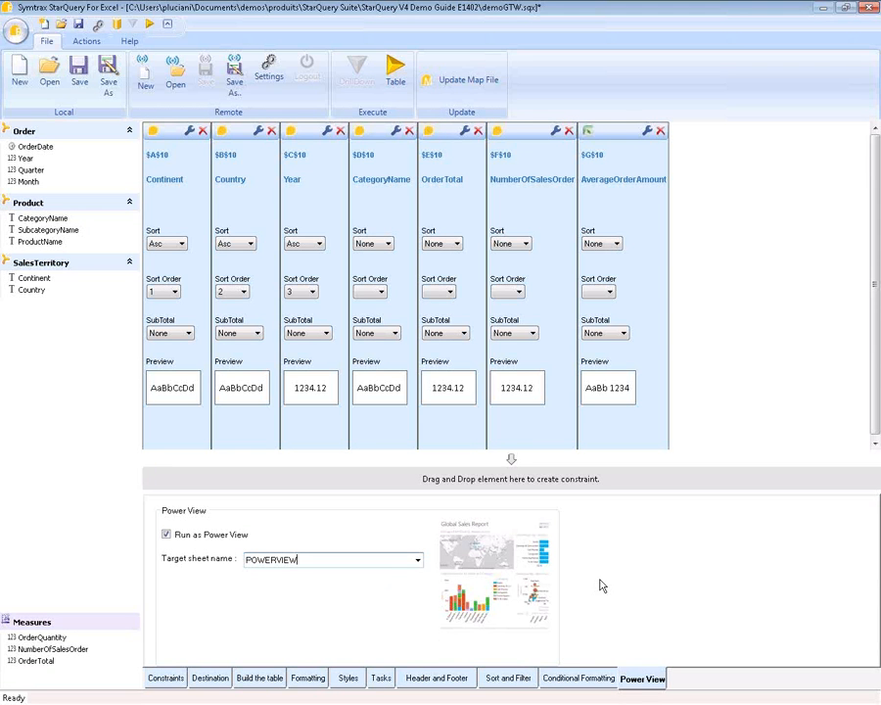
{"action": "left_click", "coordinate": [396, 69]}
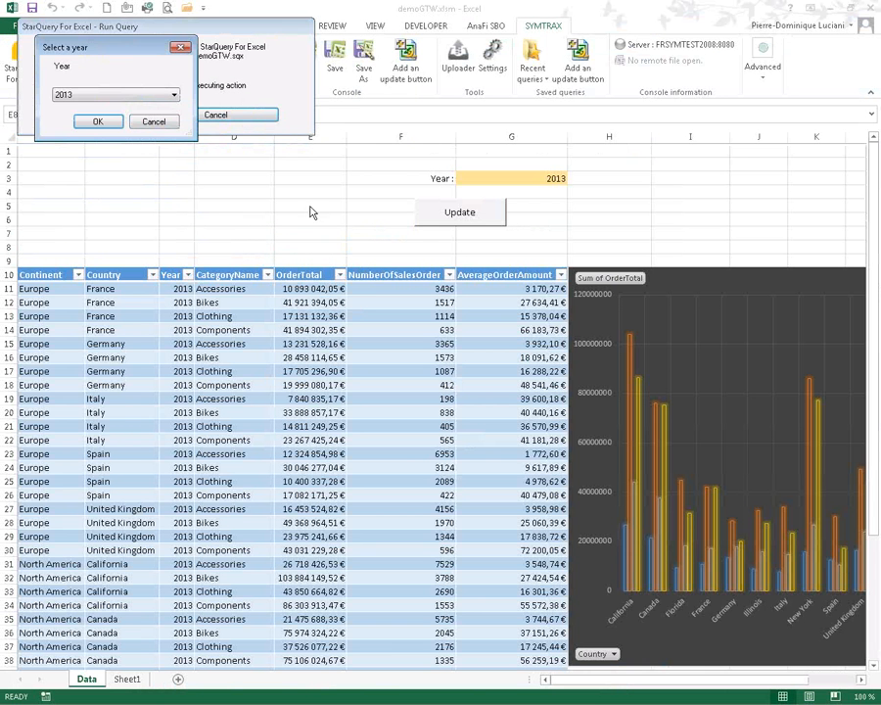
- Accept 2013 in the Select a year prompt to run the query
{"action": "left_click", "coordinate": [105, 122]}
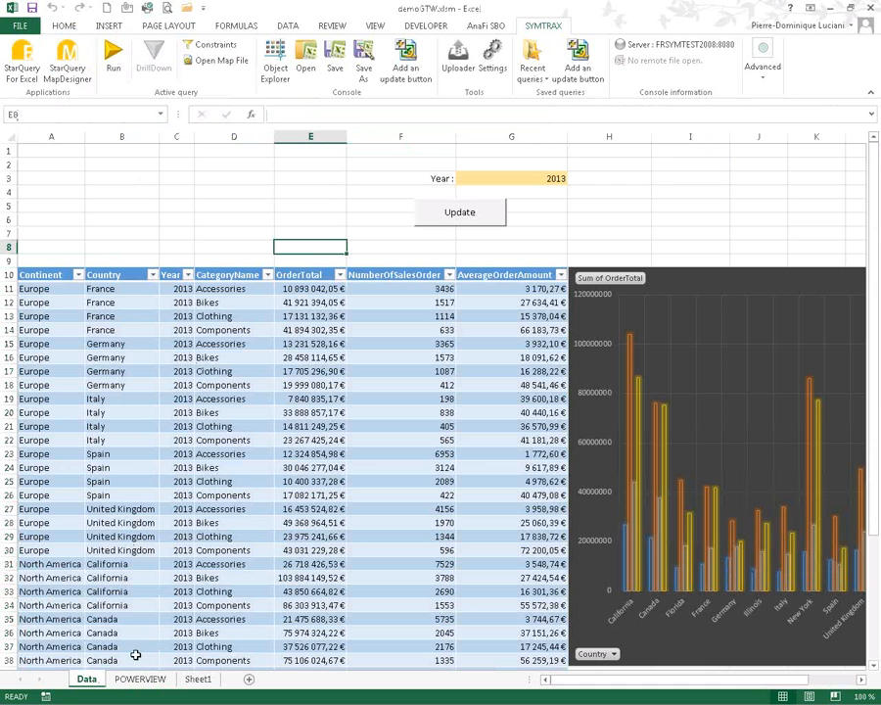
- Open the POWERVIEW sheet showing 2013 sales by continent, country and category
{"action": "left_click", "coordinate": [140, 678]}
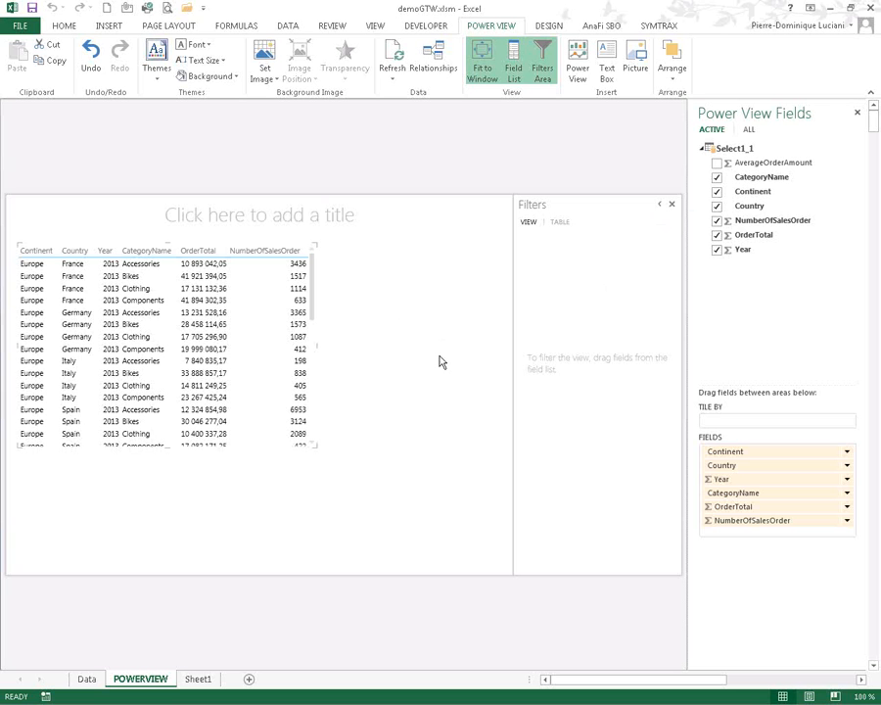
- Tile the table by Continent and resize it taller and narrower to show the Total row
{"action": "left_click", "coordinate": [672, 204]}
{"action": "left_click_drag", "start_coordinate": [732, 455], "coordinate": [741, 423]}
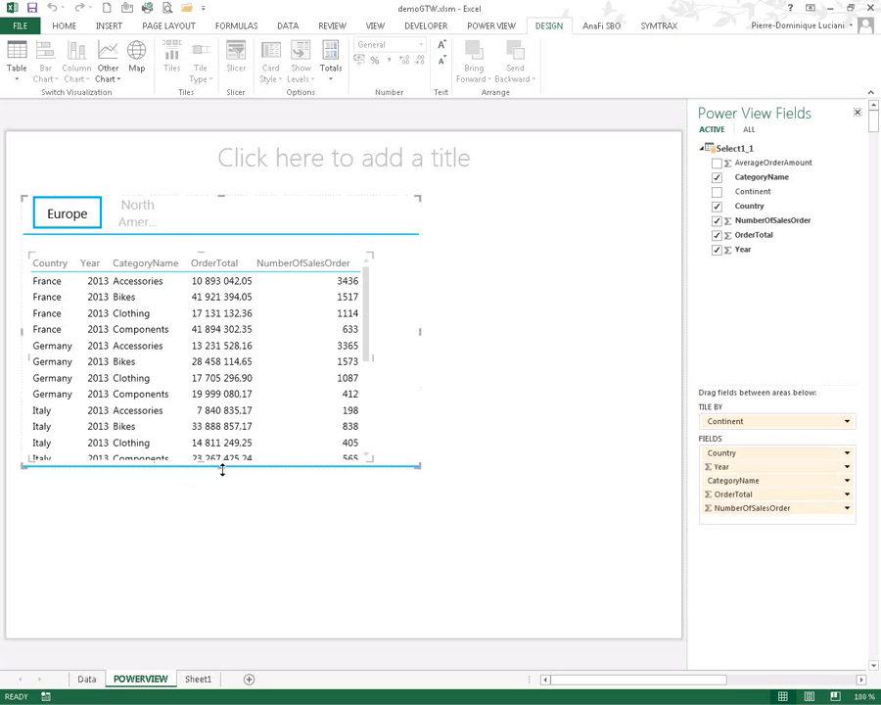
{"action": "left_click_drag", "start_coordinate": [223, 470], "coordinate": [196, 619]}
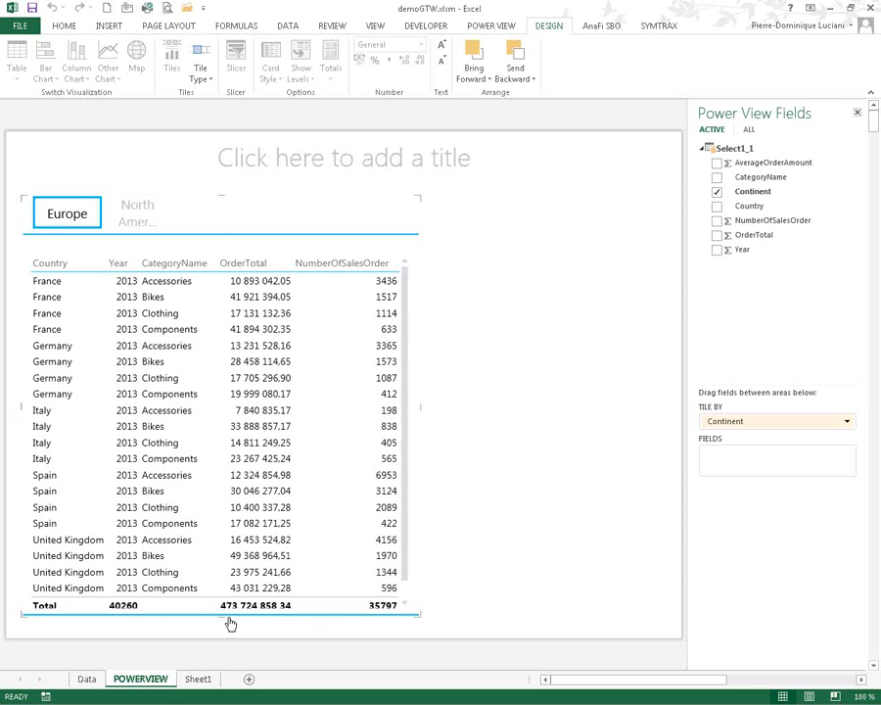
{"action": "left_click_drag", "start_coordinate": [218, 616], "coordinate": [218, 628]}
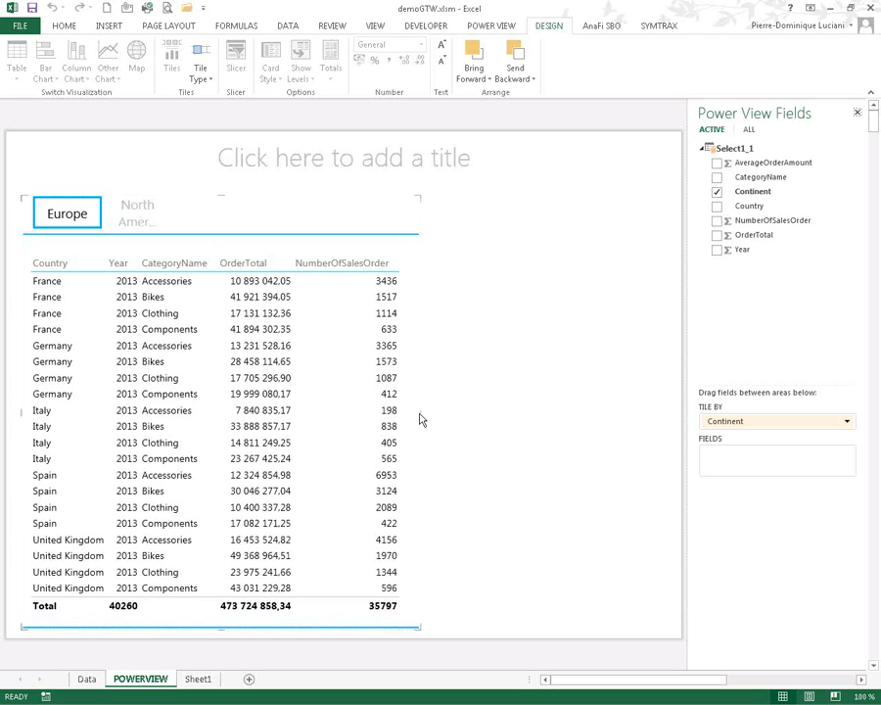
{"action": "left_click_drag", "start_coordinate": [422, 412], "coordinate": [342, 413]}
- Copy the table visualization and paste a second copy onto the canvas
{"action": "left_click", "coordinate": [356, 396]}
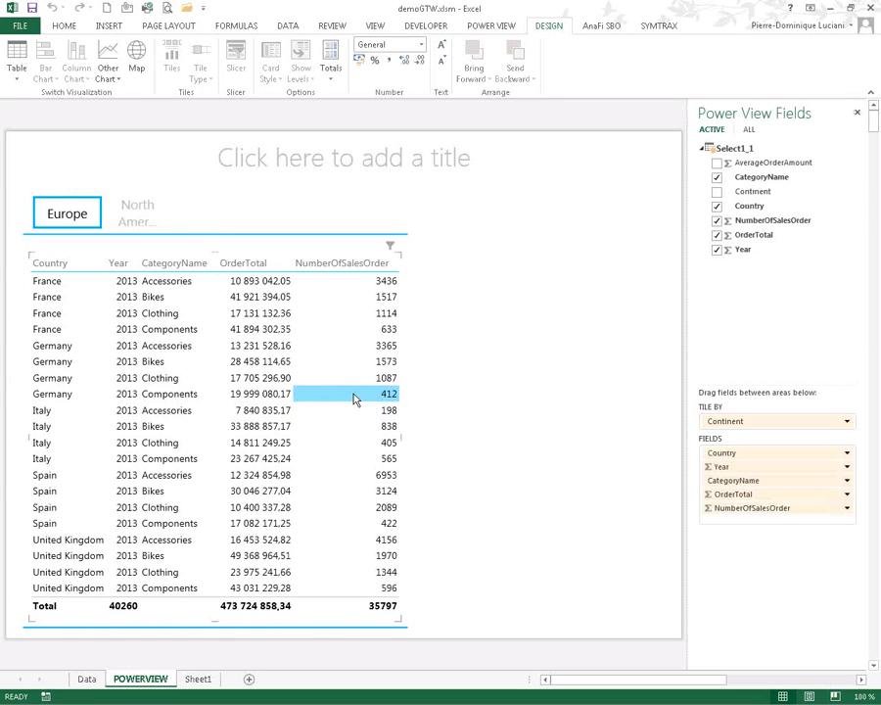
{"action": "right_click", "coordinate": [353, 397]}
{"action": "left_click", "coordinate": [282, 241]}
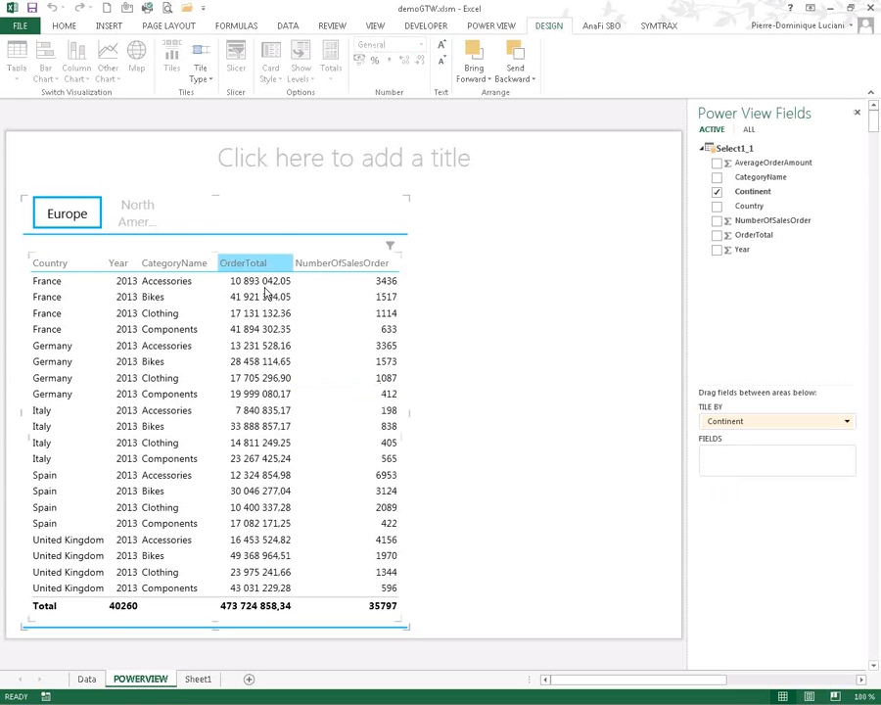
{"action": "left_click", "coordinate": [270, 297]}
{"action": "right_click", "coordinate": [275, 302]}
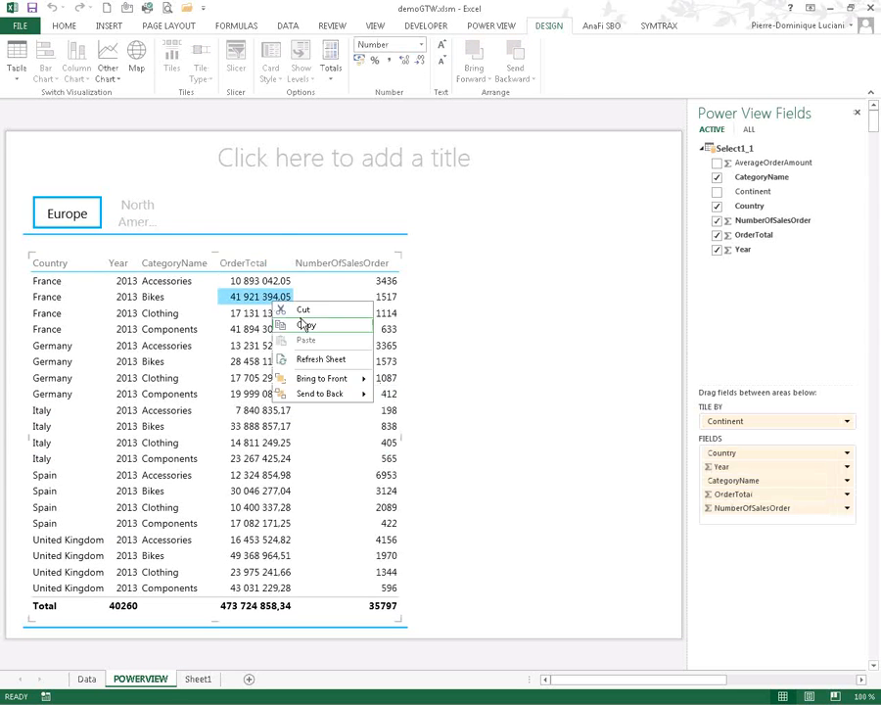
{"action": "left_click", "coordinate": [304, 325]}
{"action": "right_click", "coordinate": [521, 346]}
{"action": "left_click", "coordinate": [554, 382]}
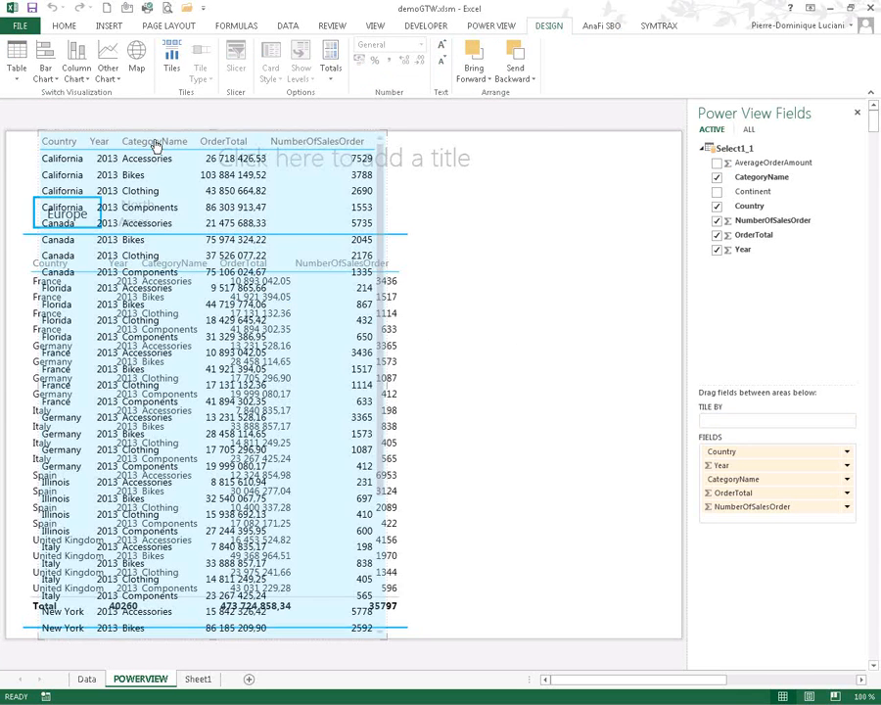
- Move the pasted copy to the canvas's right half and turn it into a map
{"action": "left_click_drag", "start_coordinate": [152, 143], "coordinate": [560, 310]}
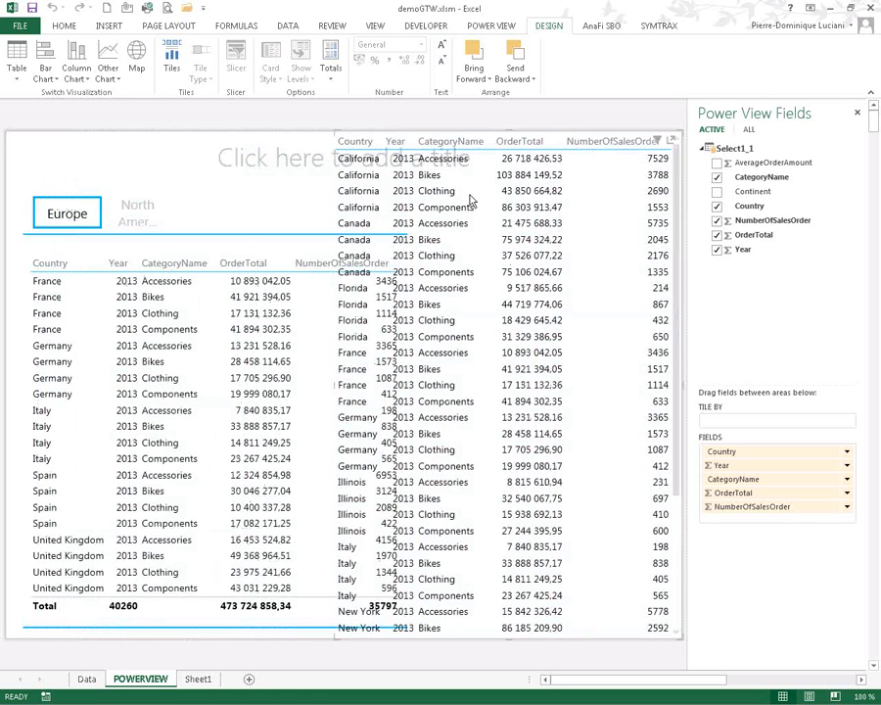
{"action": "left_click", "coordinate": [137, 56]}
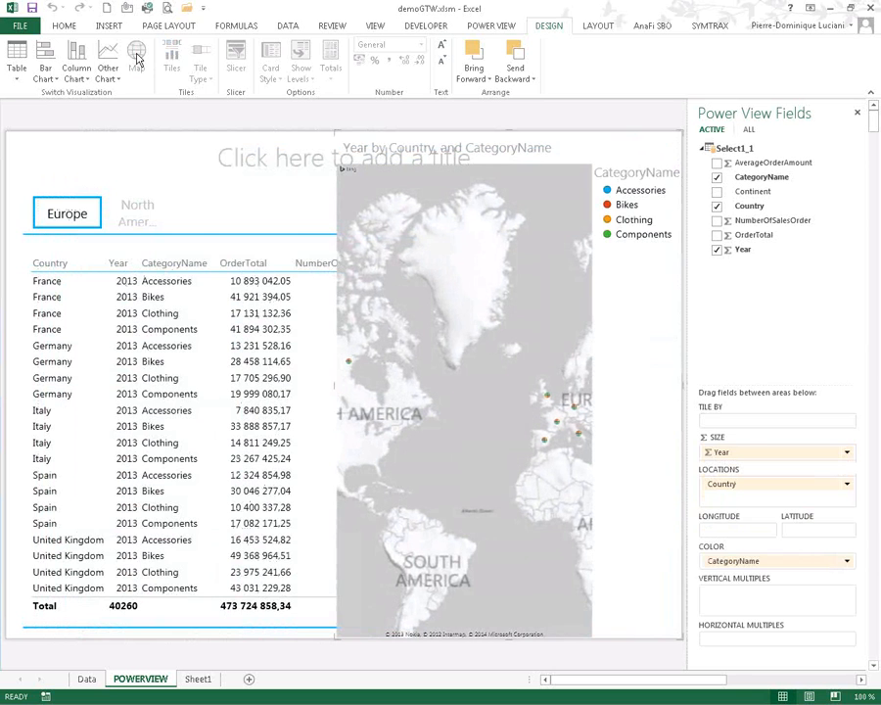
{"action": "left_click", "coordinate": [266, 235]}
{"action": "left_click_drag", "start_coordinate": [336, 384], "coordinate": [460, 369]}
- Narrow the Europe table and its tiles, widen the map to meet them, and centre it on Europe
{"action": "left_click", "coordinate": [389, 361]}
{"action": "left_click_drag", "start_coordinate": [401, 431], "coordinate": [296, 429]}
{"action": "left_click_drag", "start_coordinate": [407, 413], "coordinate": [300, 412]}
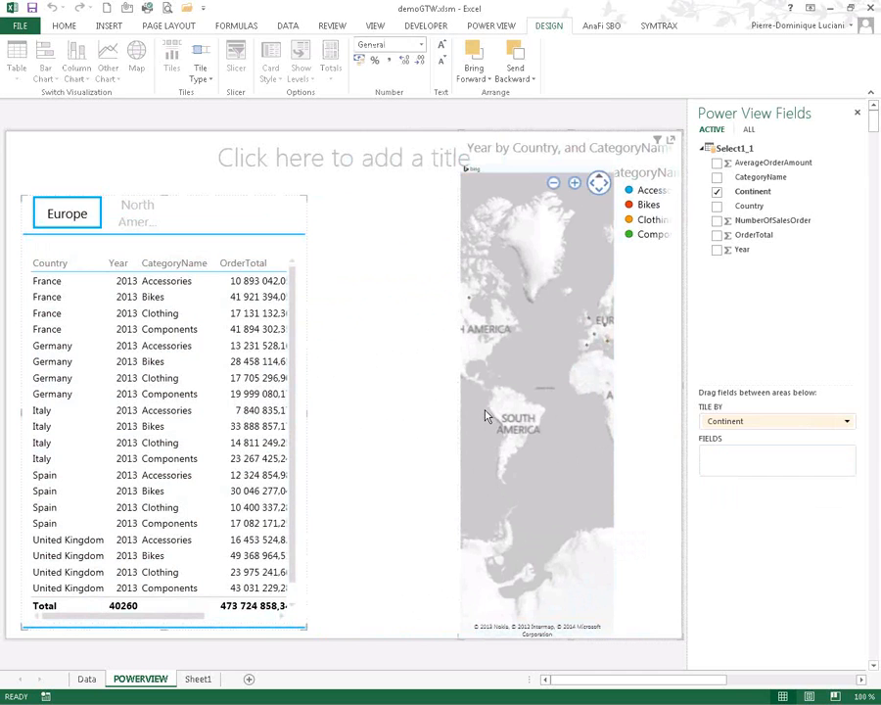
{"action": "left_click", "coordinate": [457, 393]}
{"action": "left_click_drag", "start_coordinate": [457, 387], "coordinate": [305, 384]}
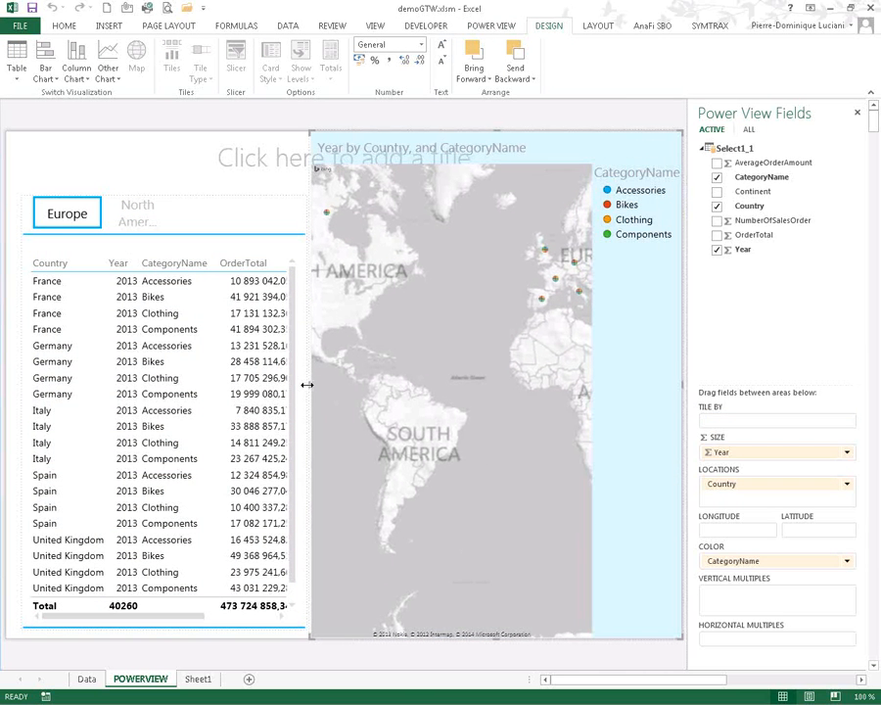
{"action": "left_click", "coordinate": [531, 184]}
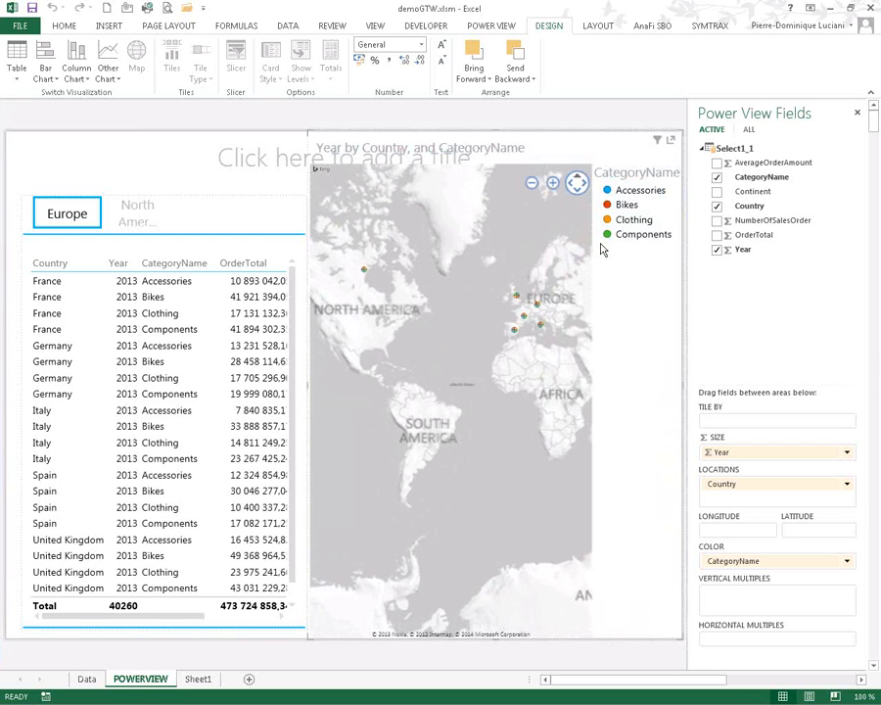
{"action": "left_click_drag", "start_coordinate": [526, 401], "coordinate": [400, 443]}
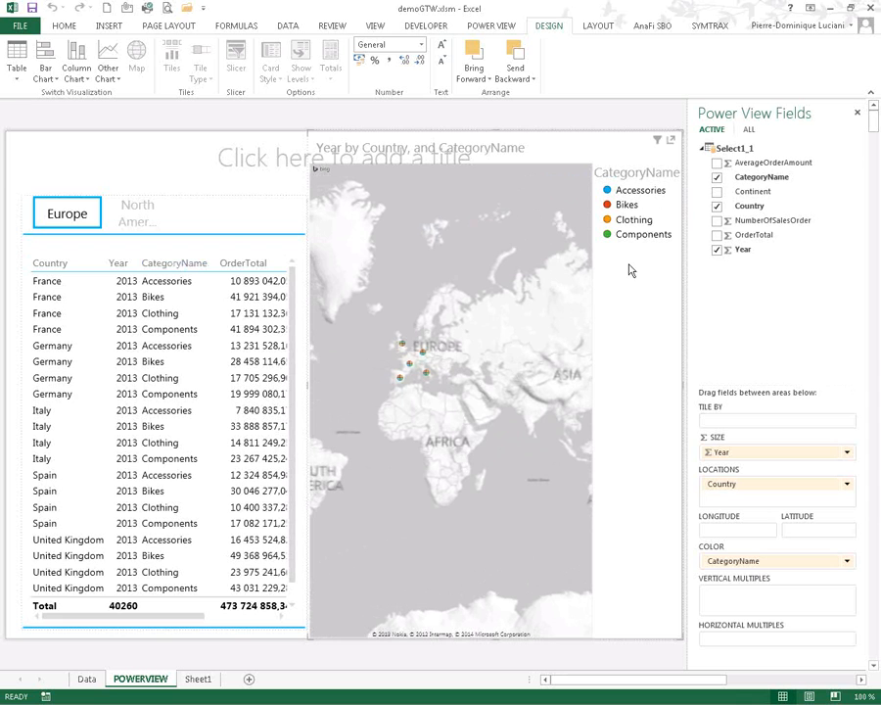
- Copy the continent-tiled table and paste a duplicate onto the report canvas
{"action": "left_click", "coordinate": [209, 200]}
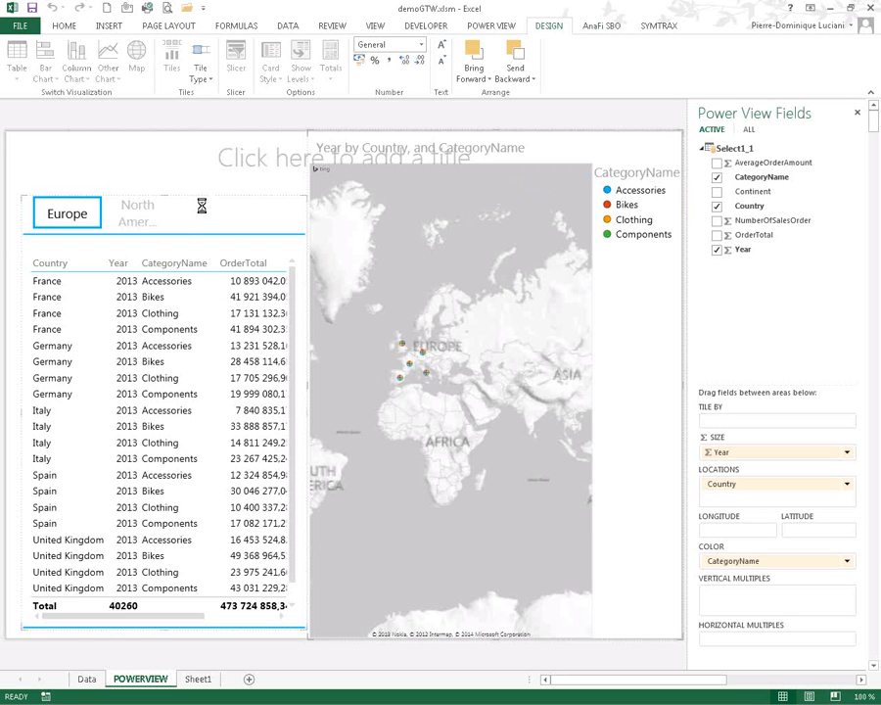
{"action": "right_click", "coordinate": [202, 208]}
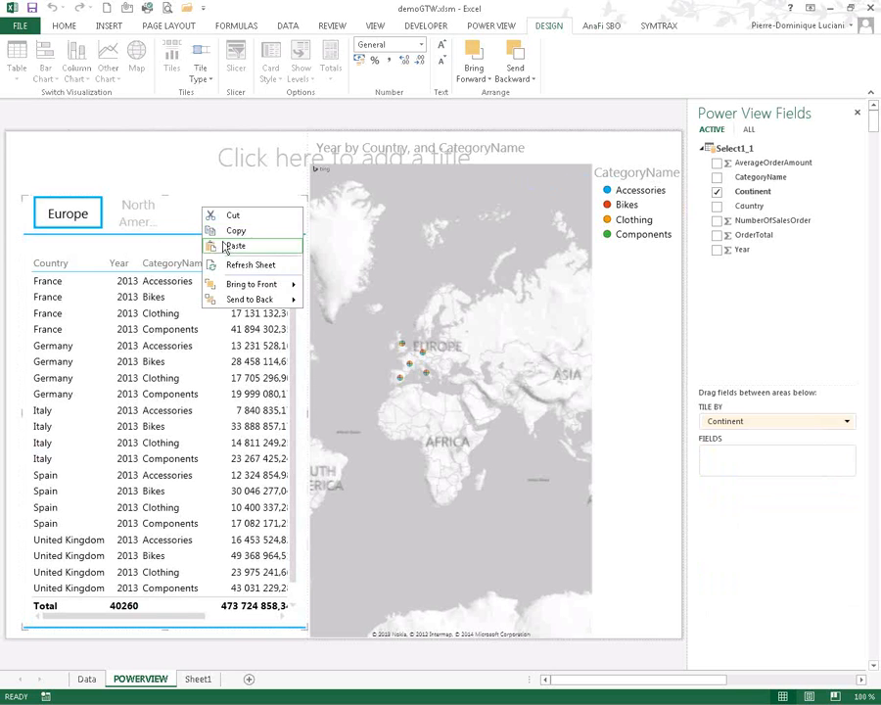
{"action": "left_click", "coordinate": [236, 233]}
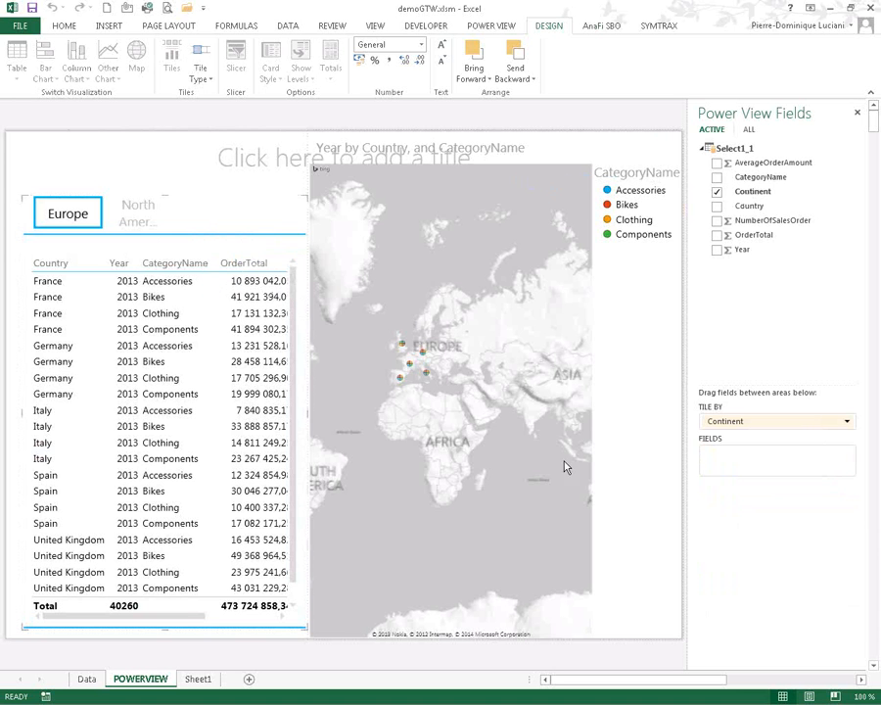
{"action": "left_click", "coordinate": [610, 488]}
{"action": "right_click", "coordinate": [614, 494]}
{"action": "left_click", "coordinate": [641, 526]}
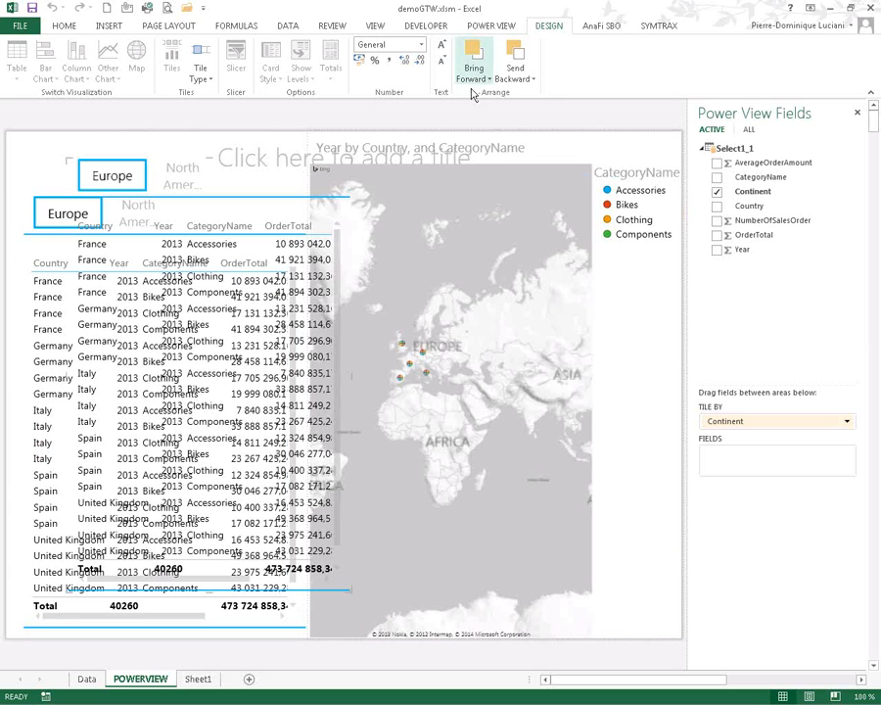
- Convert the pasted copy into a scatter chart and drag it over the map
{"action": "left_click", "coordinate": [492, 25]}
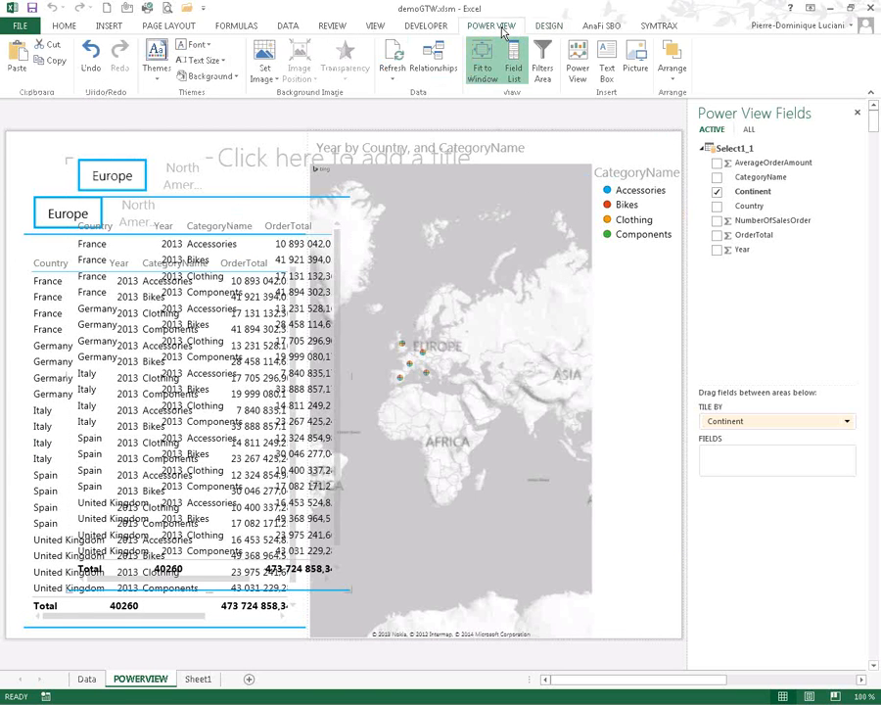
{"action": "left_click", "coordinate": [554, 24]}
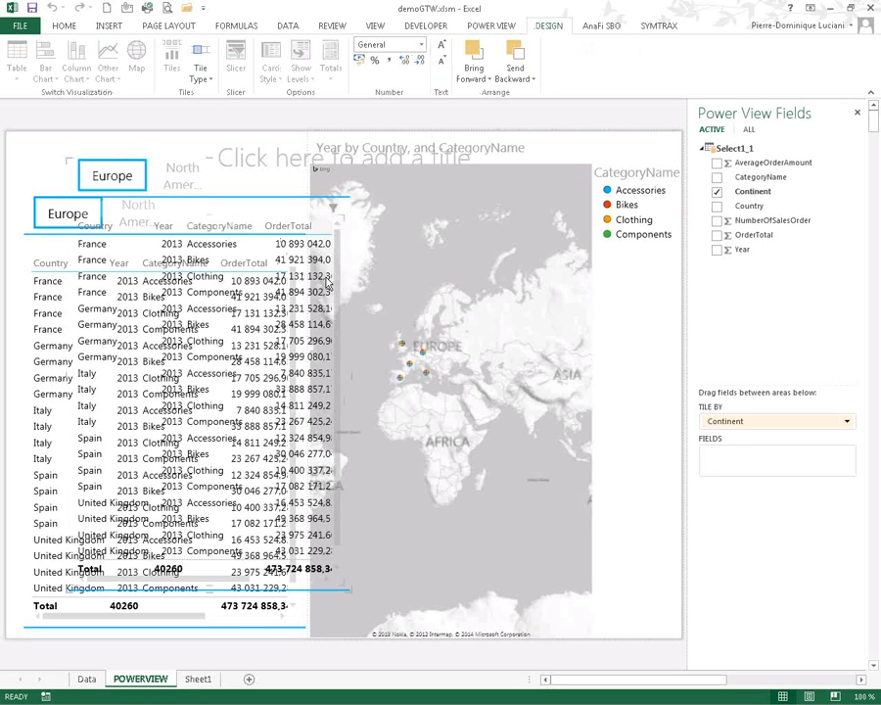
{"action": "left_click", "coordinate": [284, 285]}
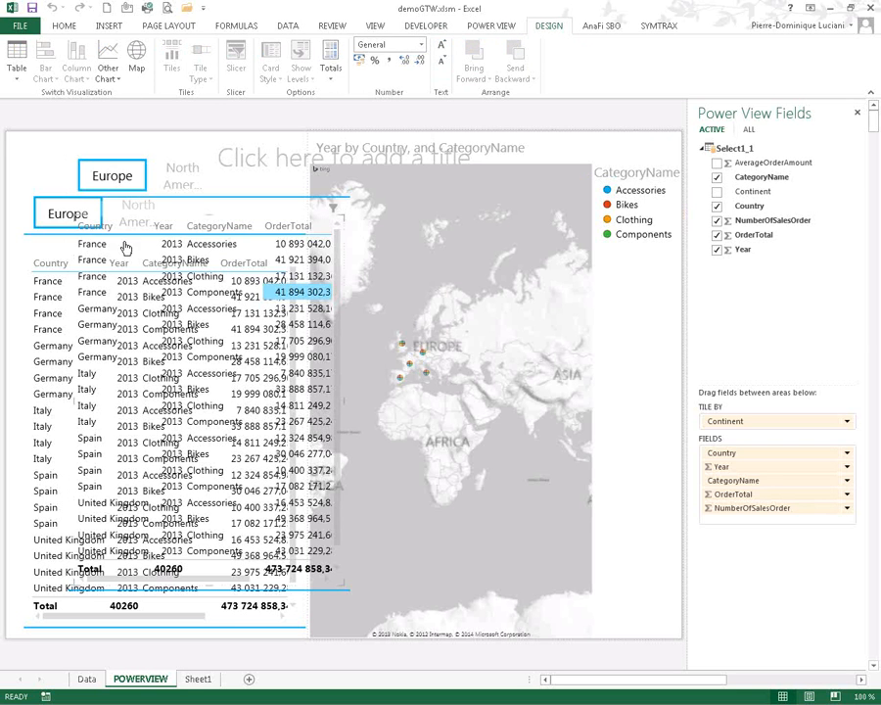
{"action": "left_click", "coordinate": [106, 61]}
{"action": "left_click", "coordinate": [134, 110]}
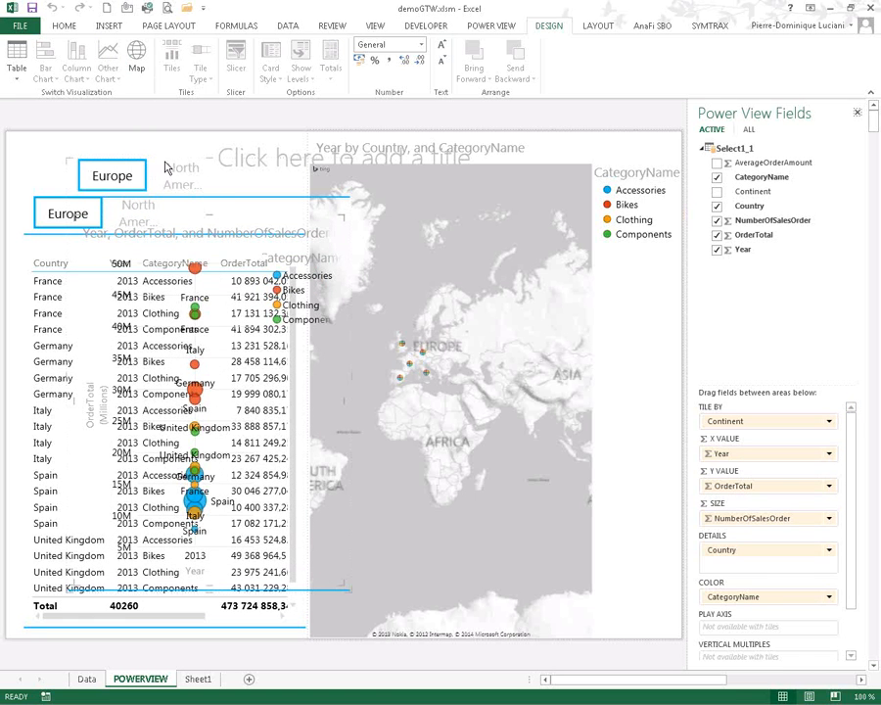
{"action": "left_click_drag", "start_coordinate": [168, 165], "coordinate": [484, 401]}
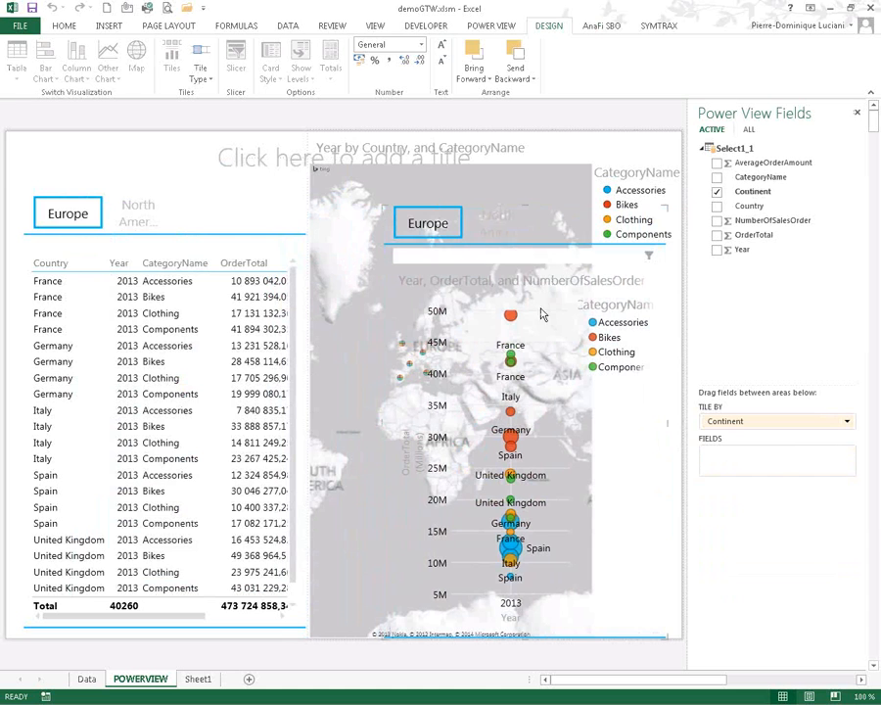
- Cross-filter the report to Bikes from the chart legend, then clear the filter
{"action": "left_click", "coordinate": [609, 338]}
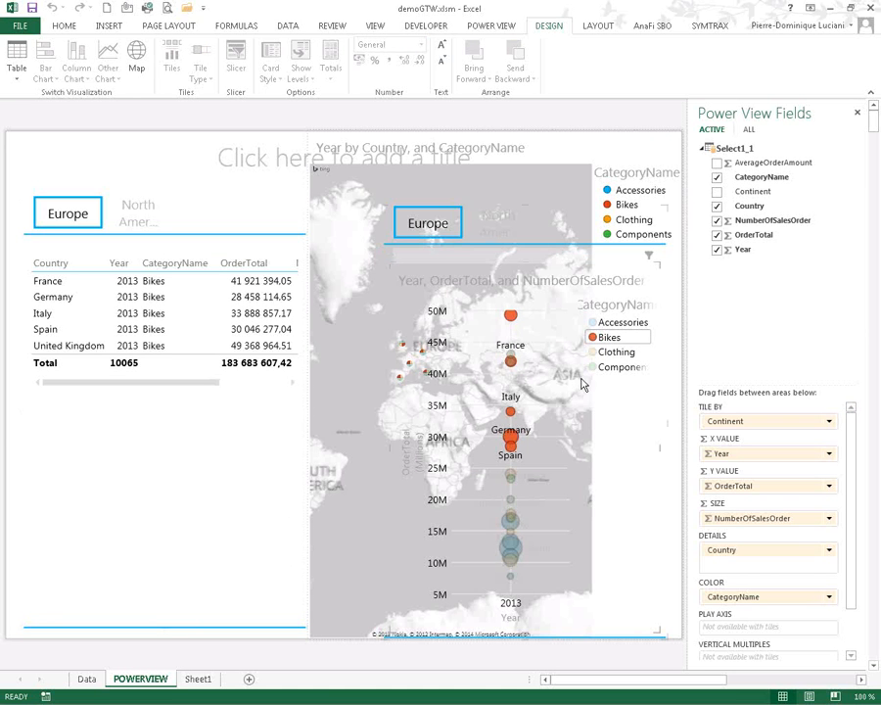
{"action": "left_click", "coordinate": [525, 203]}
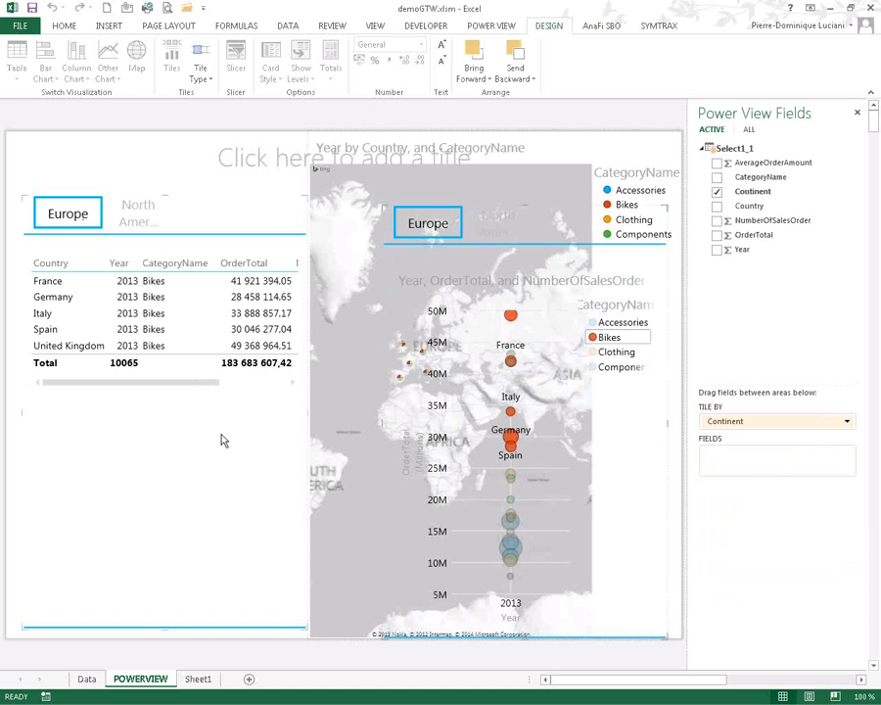
{"action": "left_click", "coordinate": [612, 339]}
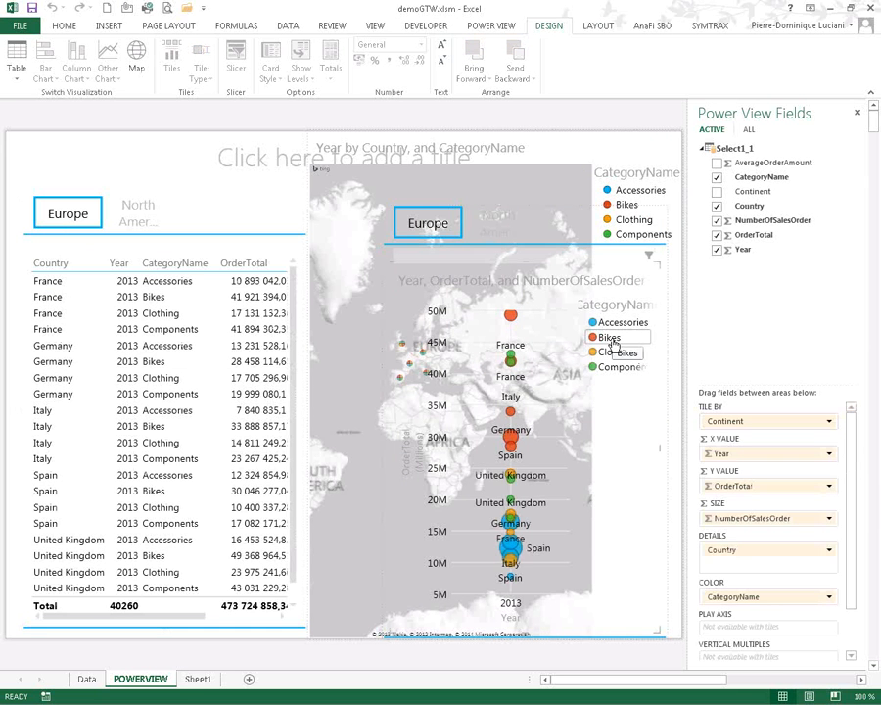
{"action": "left_click", "coordinate": [170, 382]}
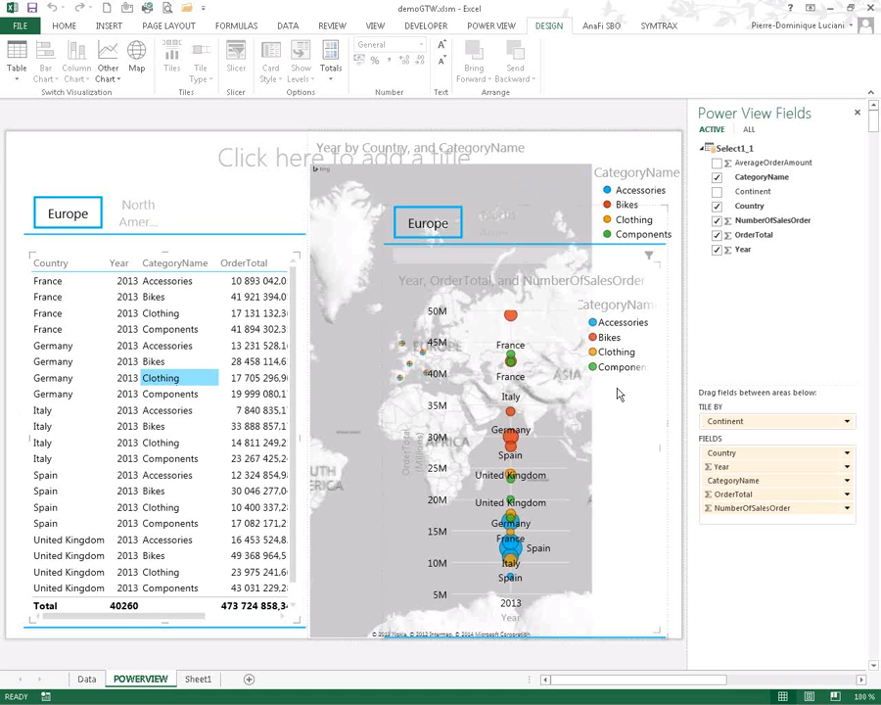
- Hide the Power View Fields pane, leaving the report title empty
{"action": "left_click", "coordinate": [858, 113]}
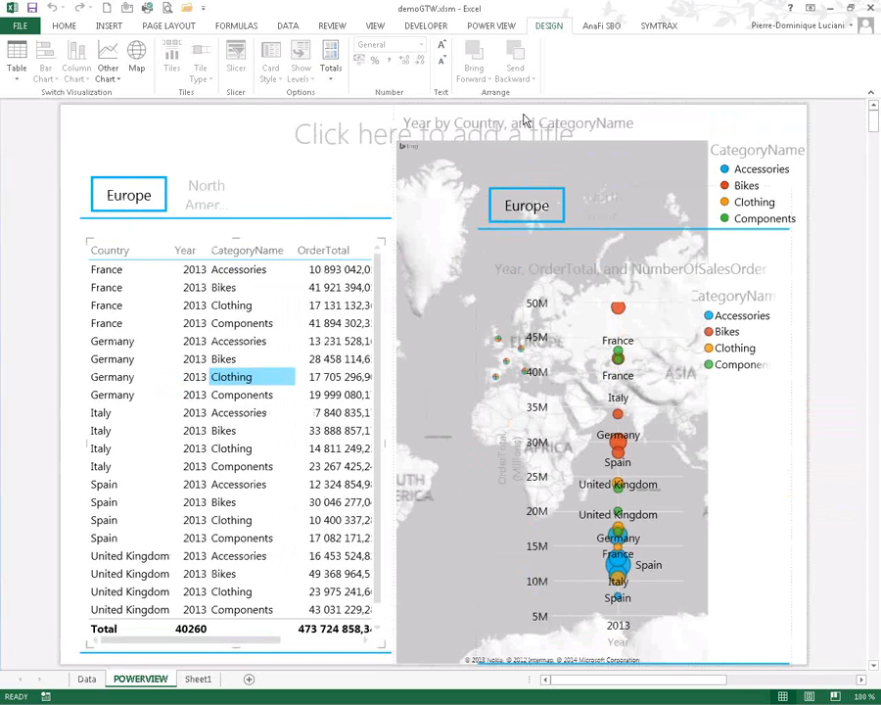
{"action": "left_click", "coordinate": [336, 135]}
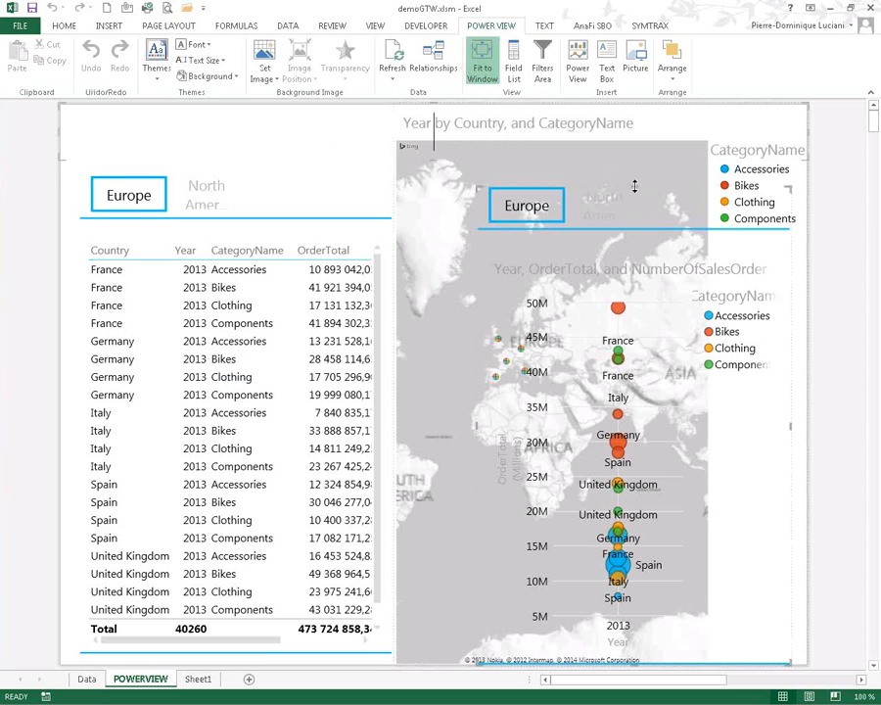
{"action": "left_click", "coordinate": [635, 185]}
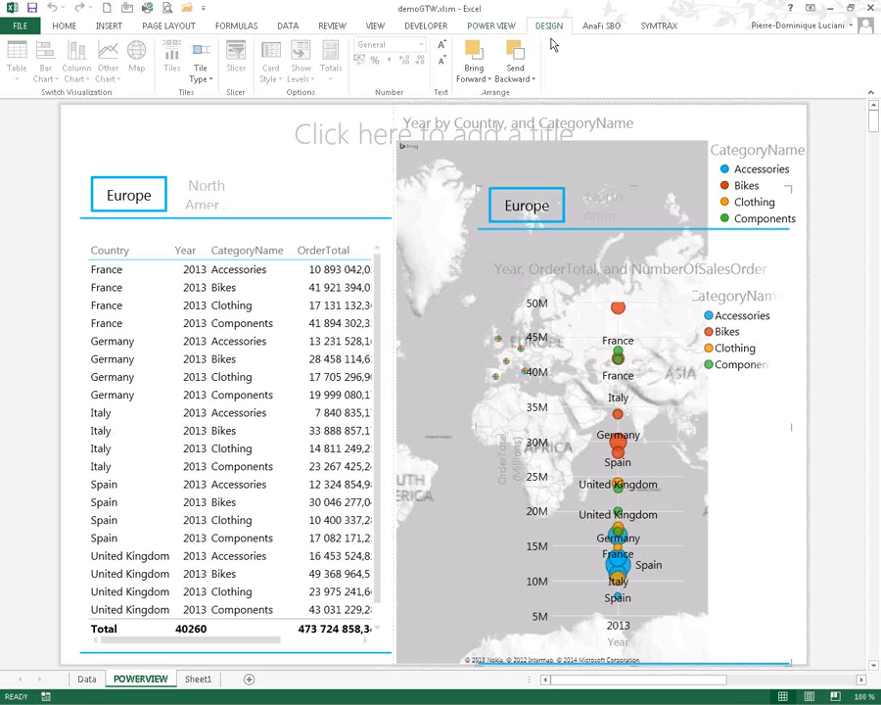
{"action": "left_click", "coordinate": [653, 28]}
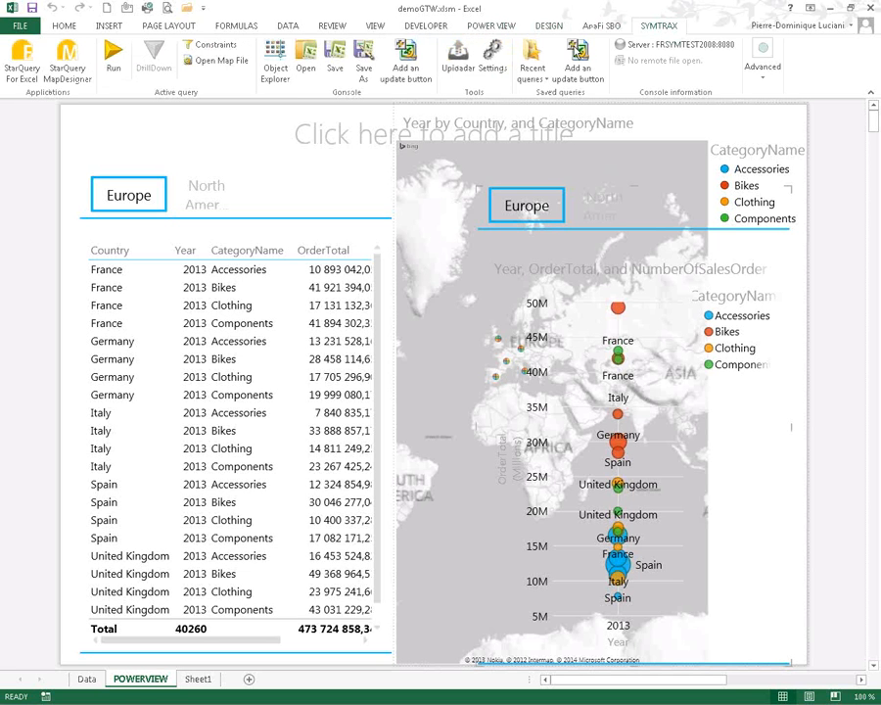
- Launch StarQuery For Excel on the demoGTW query, moving its window aside to check the POWERVIEW sheet
{"action": "left_click", "coordinate": [31, 64]}
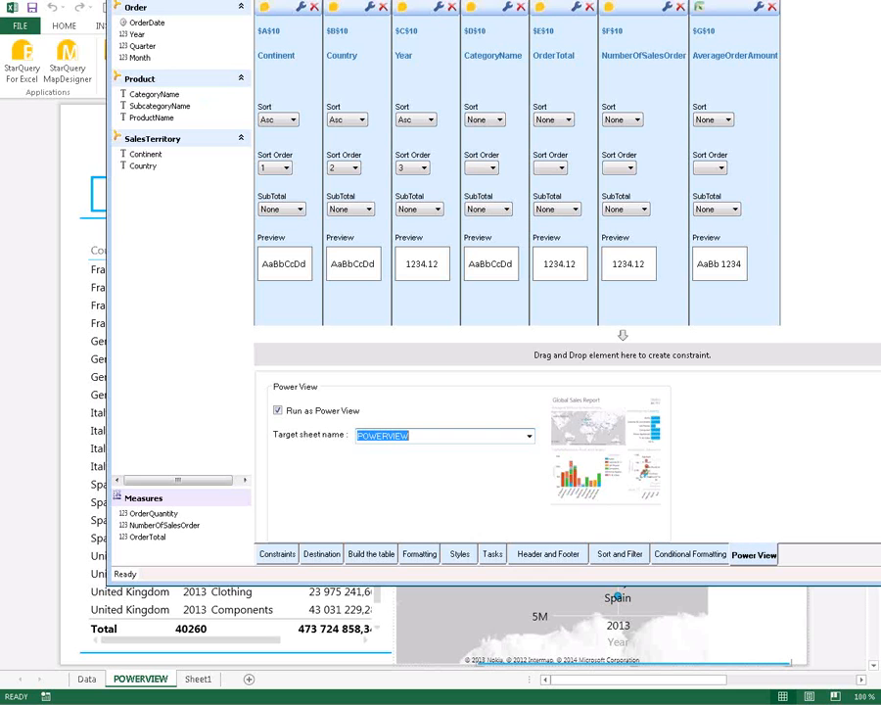
{"action": "left_click_drag", "start_coordinate": [588, 0], "coordinate": [527, 0]}
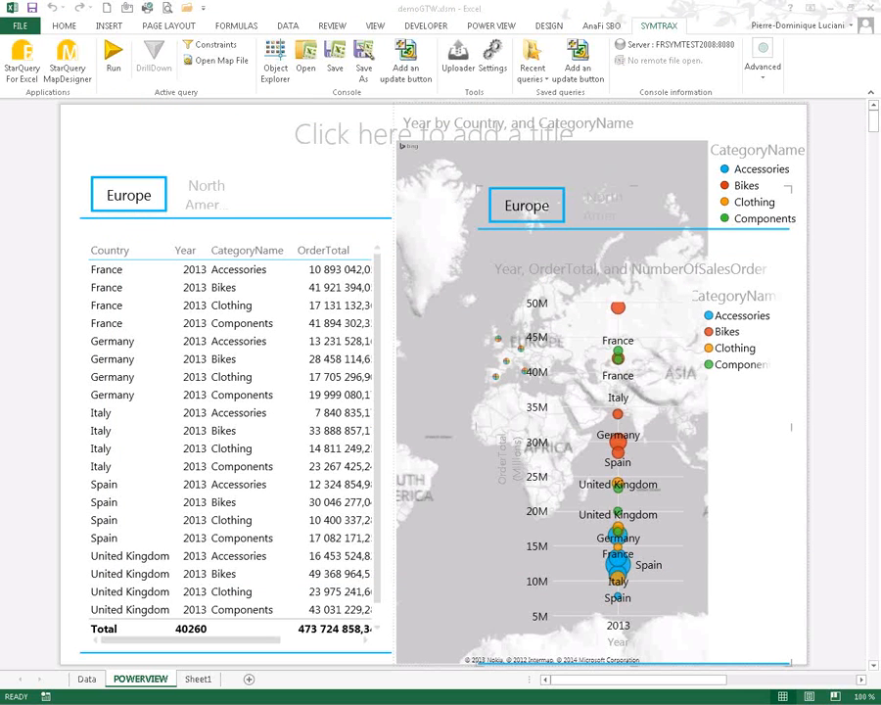
{"action": "key", "text": "alt+Tab"}
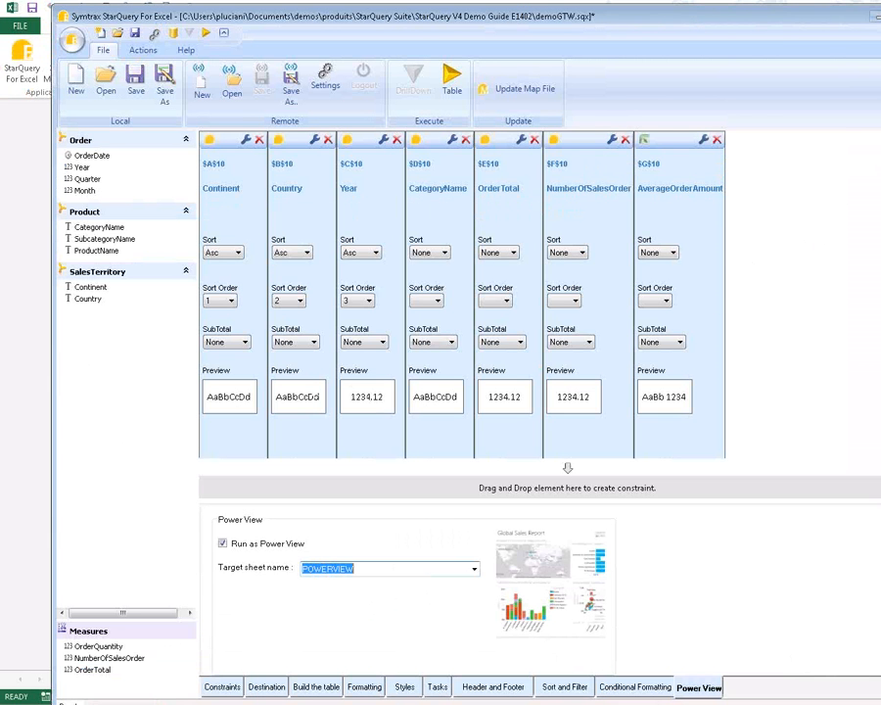
- Maximise the StarQuery window and start a Remote Save As of demoGTW.sqx to the server
{"action": "left_click_drag", "start_coordinate": [806, 15], "coordinate": [713, 25]}
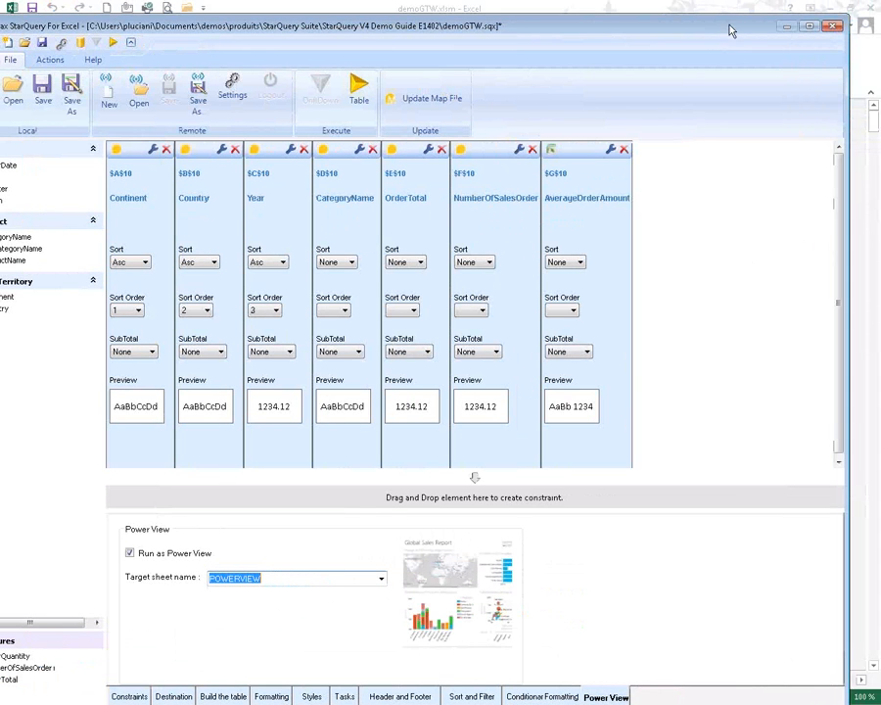
{"action": "left_click", "coordinate": [807, 26]}
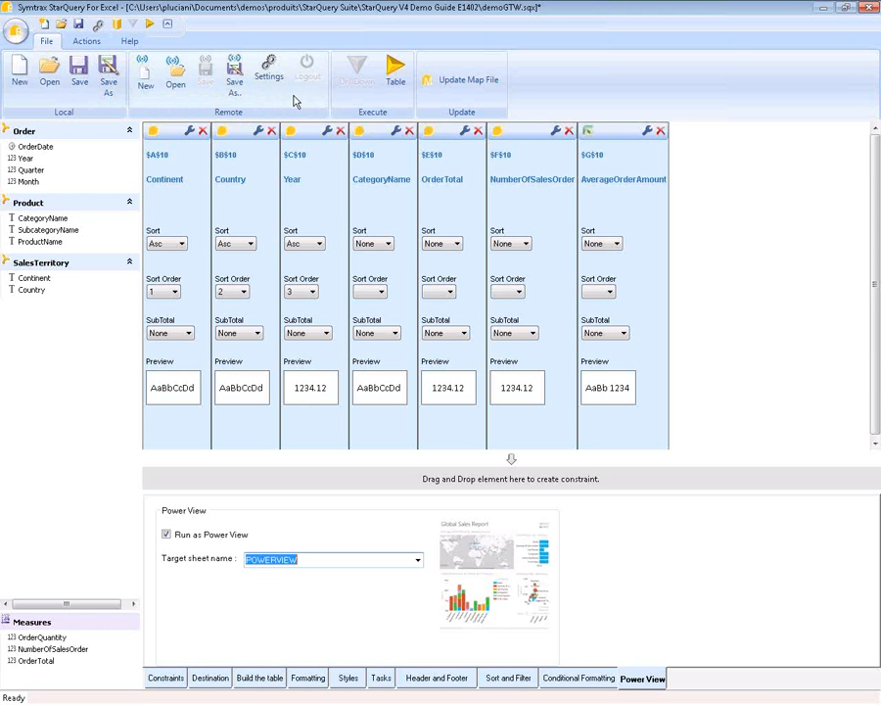
{"action": "left_click", "coordinate": [235, 74]}
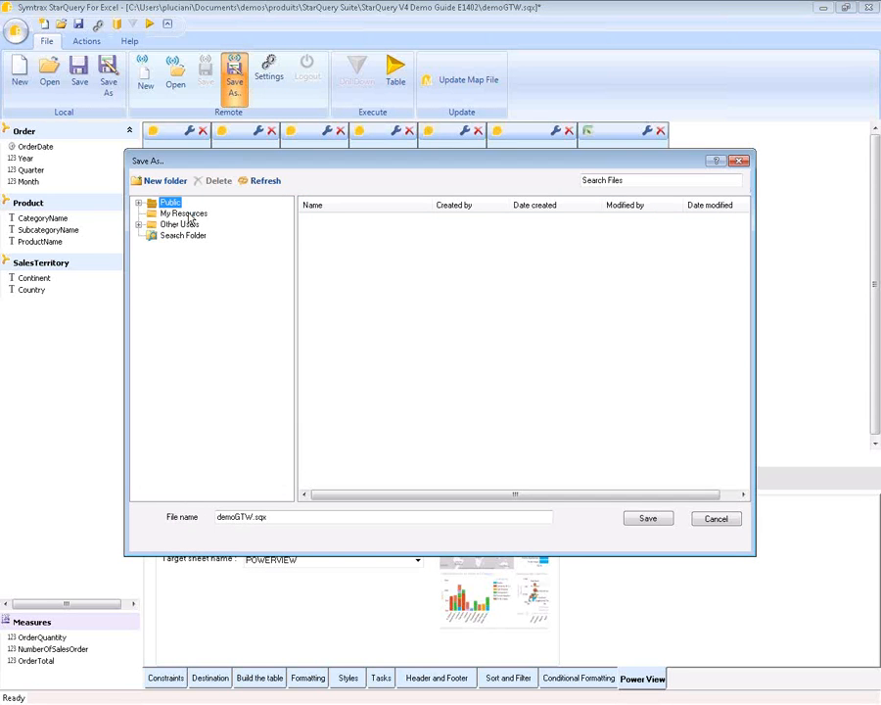
- Save demoGTW.sqx into My Resources, then dismiss the demo.sqm file-in-use error
{"action": "left_click", "coordinate": [190, 217]}
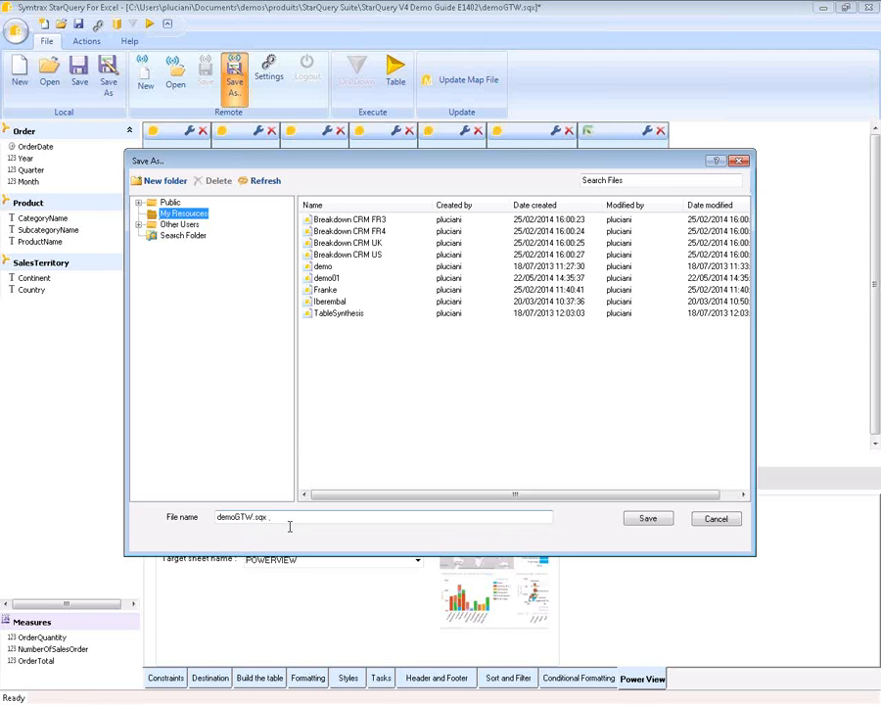
{"action": "left_click", "coordinate": [647, 518]}
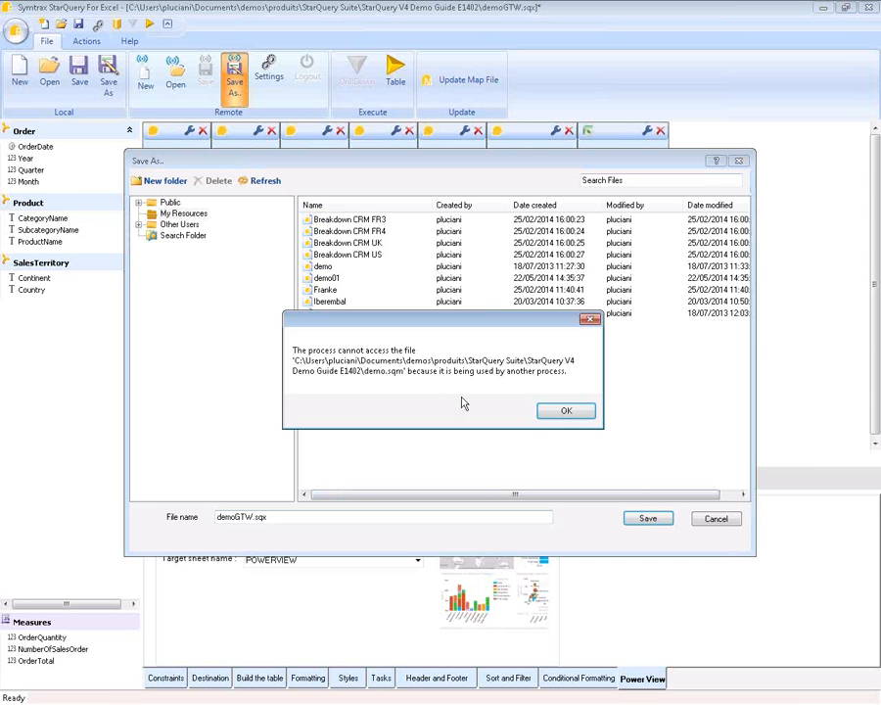
{"action": "left_click", "coordinate": [565, 410]}
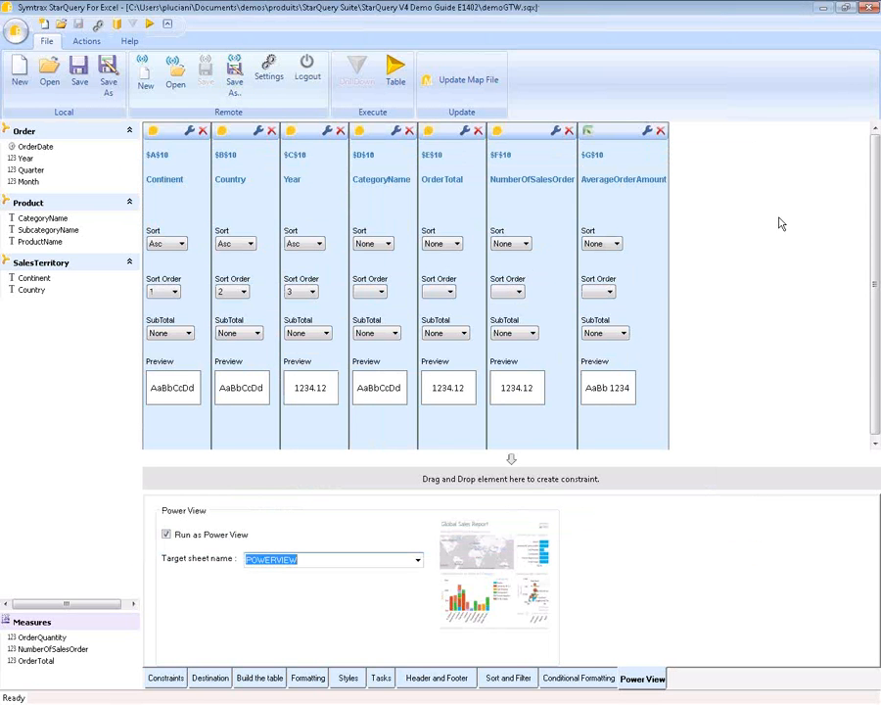
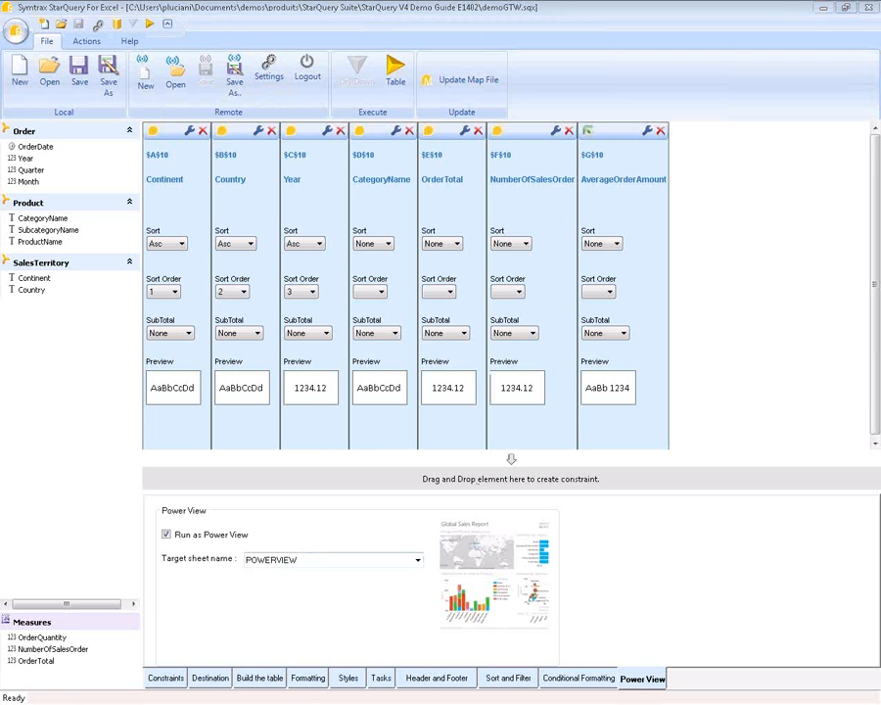
- Switch from StarQuery For Excel to the browser's StarQuery Console Resource management page
{"action": "key", "text": "alt+Tab"}
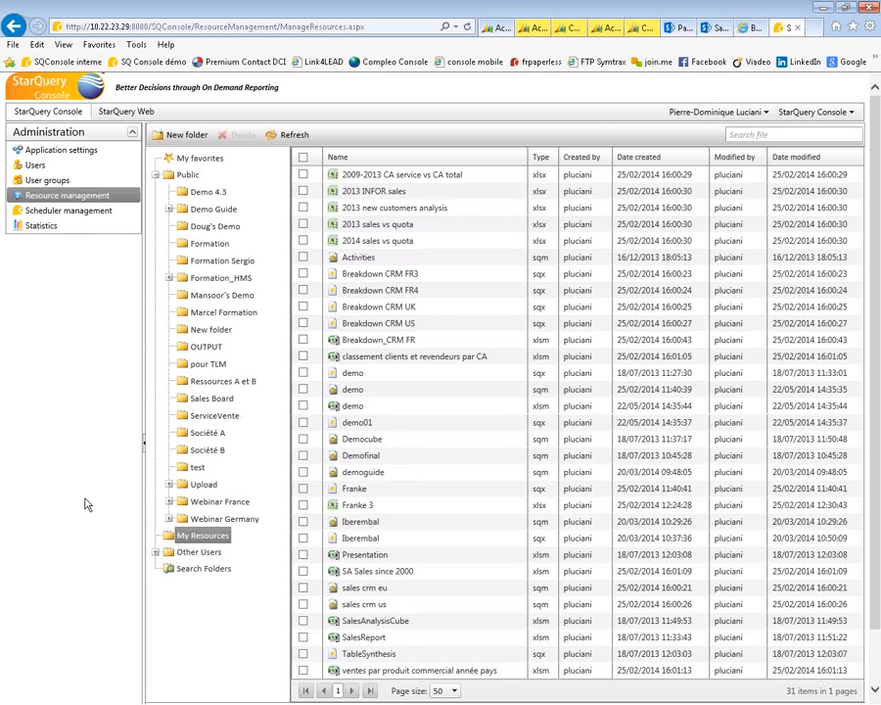
- Open the Activities file and pass the Windows Security prompt with the account's user name and password
{"action": "double_click", "coordinate": [368, 260]}
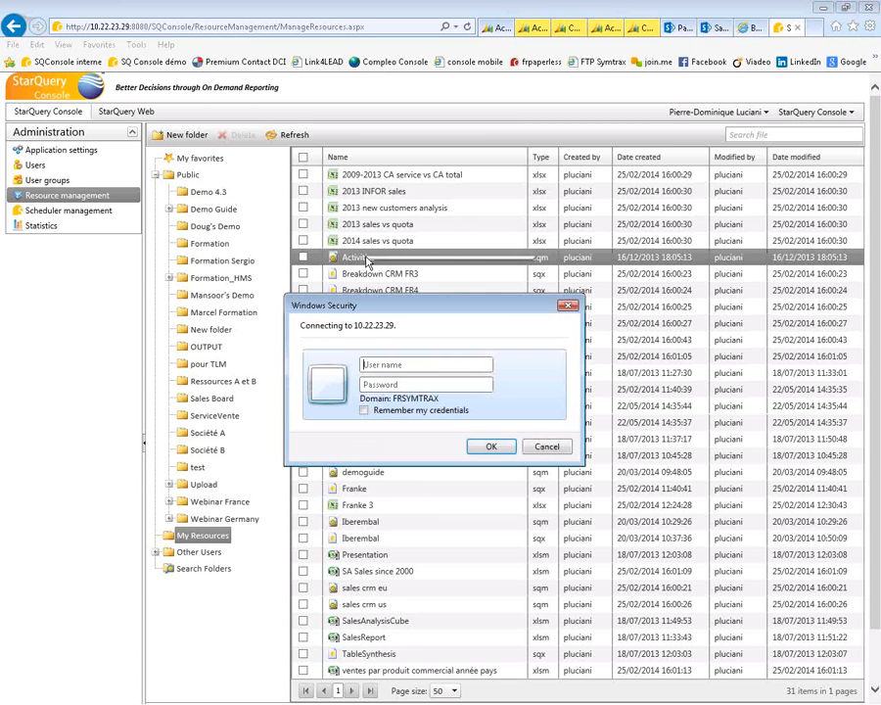
{"action": "key", "text": "Tab"}
{"action": "type", "text": "*********"}
{"action": "left_click", "coordinate": [500, 447]}
{"action": "left_click", "coordinate": [490, 457]}
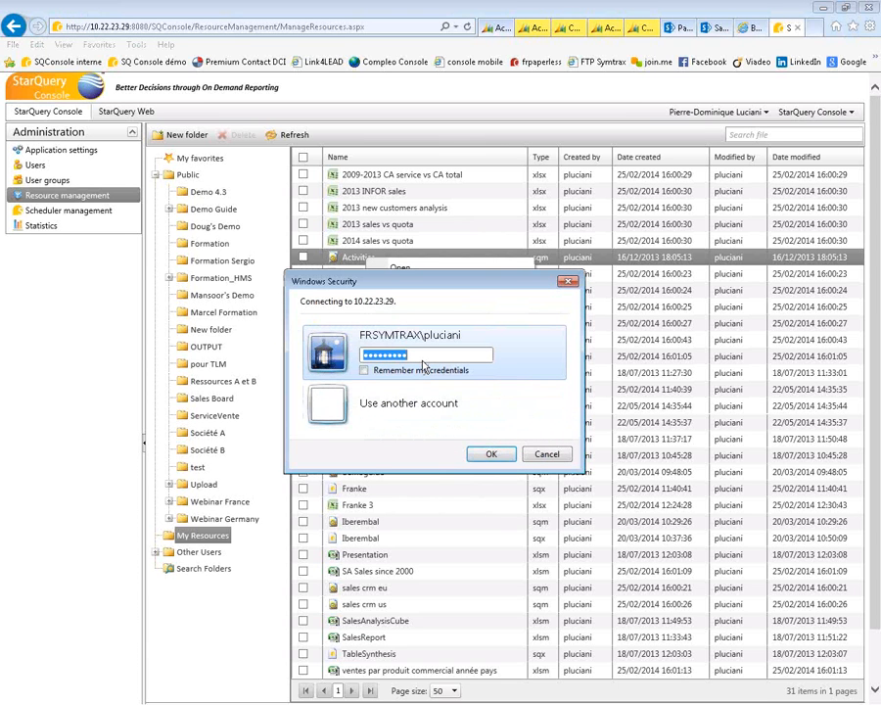
{"action": "type", "text": "*********"}
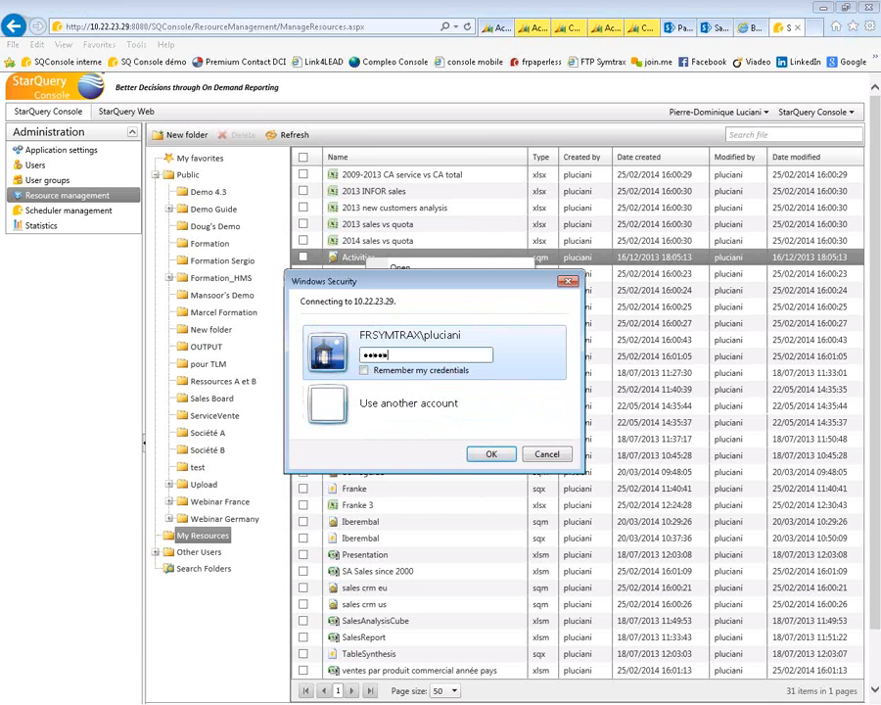
{"action": "key", "text": "Return"}
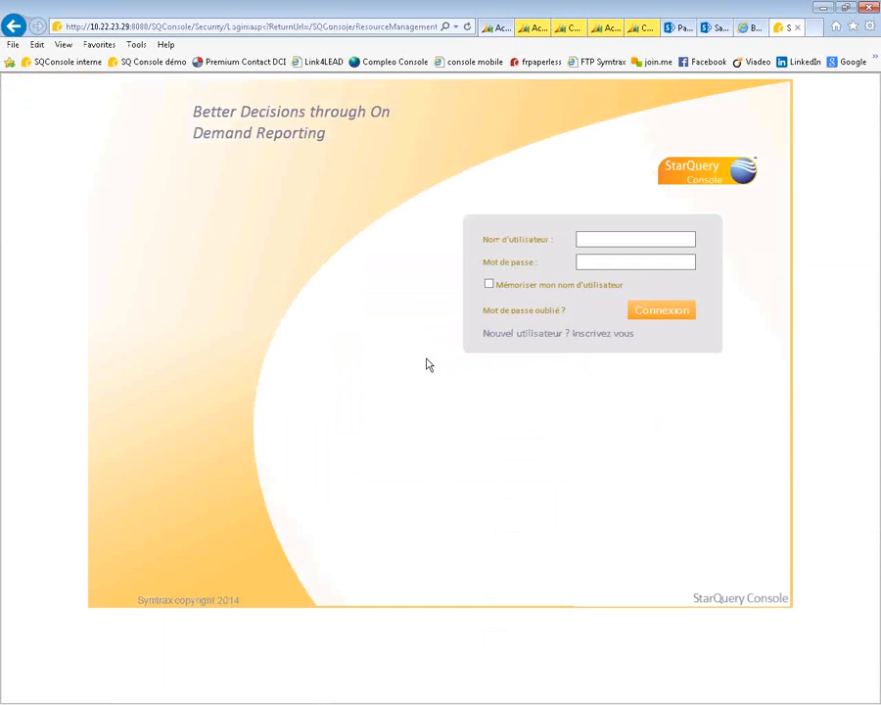
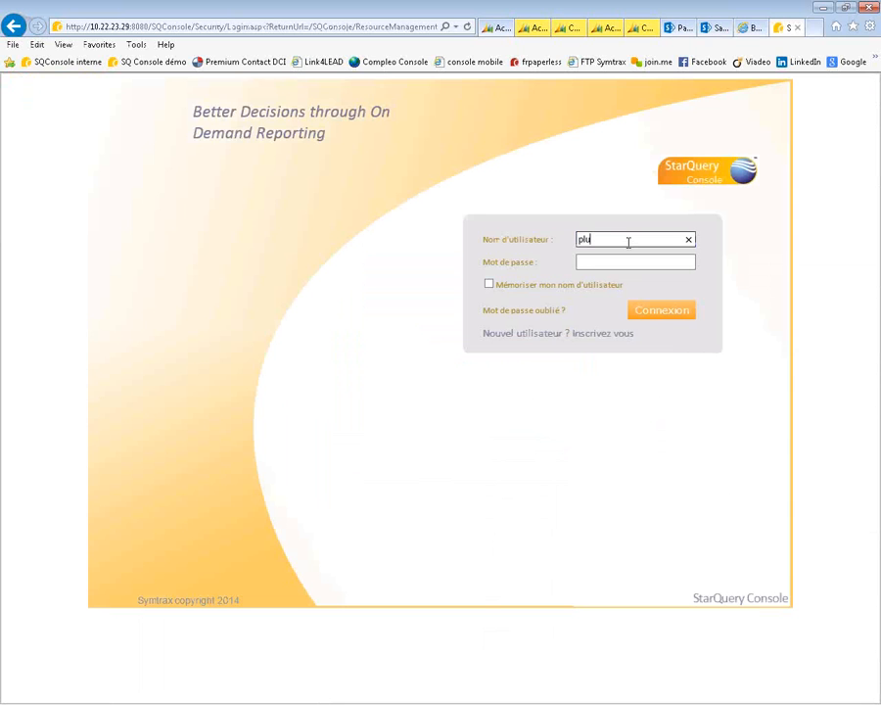
- Log in to StarQuery Console with the user name and password, retyping the password after the invalid-password error
{"action": "key", "text": "Tab"}
{"action": "type", "text": "•••••••"}
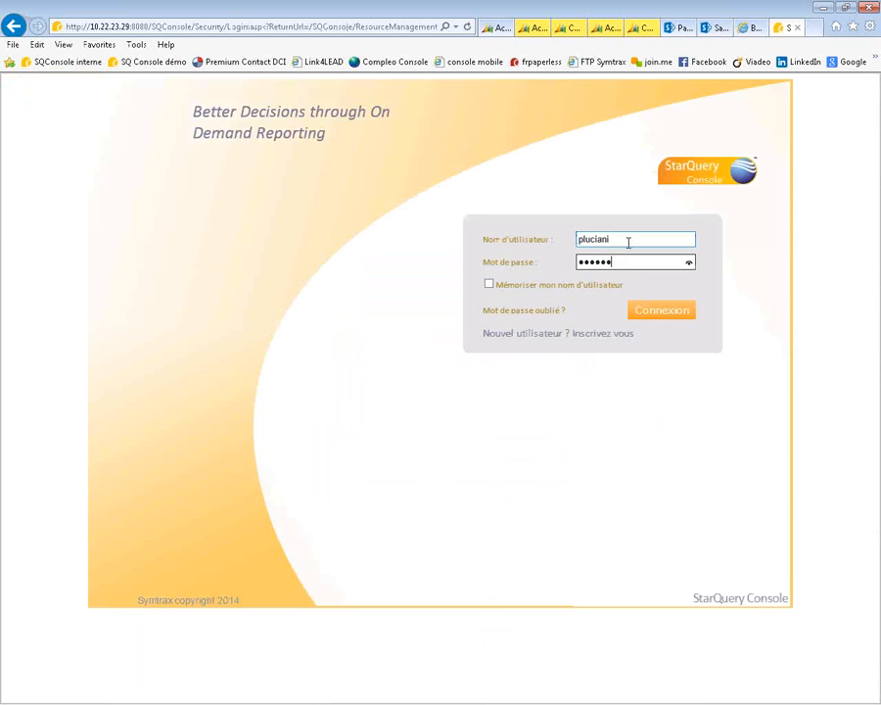
{"action": "type", "text": "•"}
{"action": "left_click", "coordinate": [665, 311]}
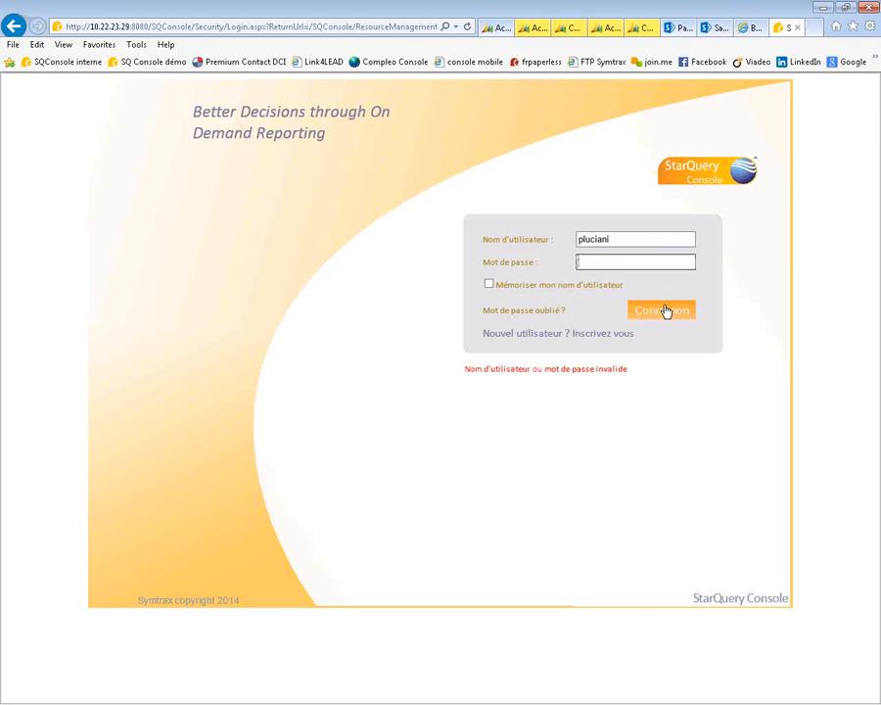
{"action": "type", "text": "•••••••••"}
{"action": "left_click", "coordinate": [663, 314]}
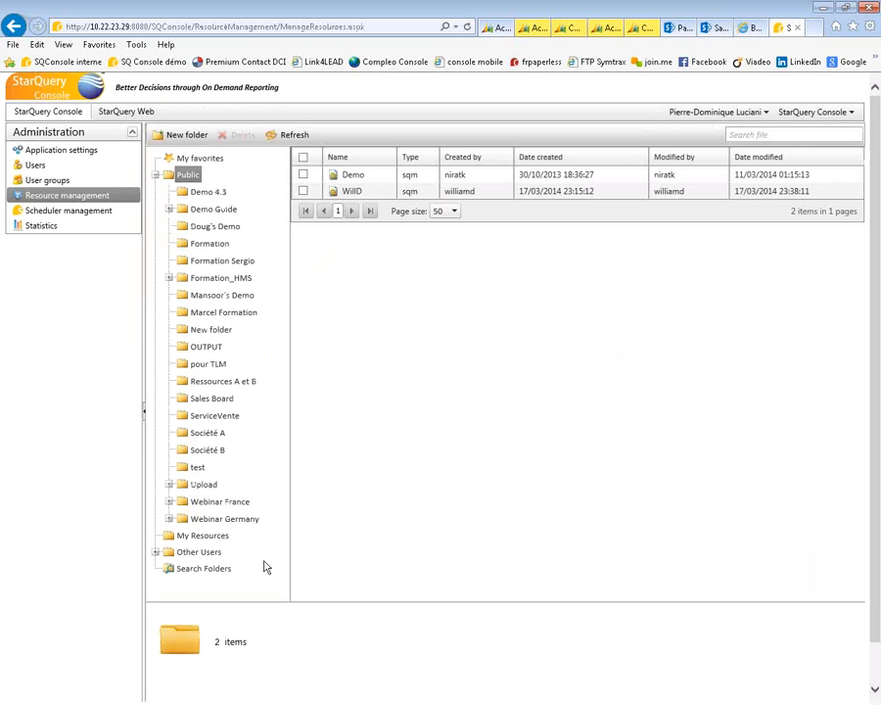
- Sort My Resources by Date created, oldest first, and check Activities' linked objects (SAP Printing Campaign.sqx)
{"action": "left_click", "coordinate": [205, 538]}
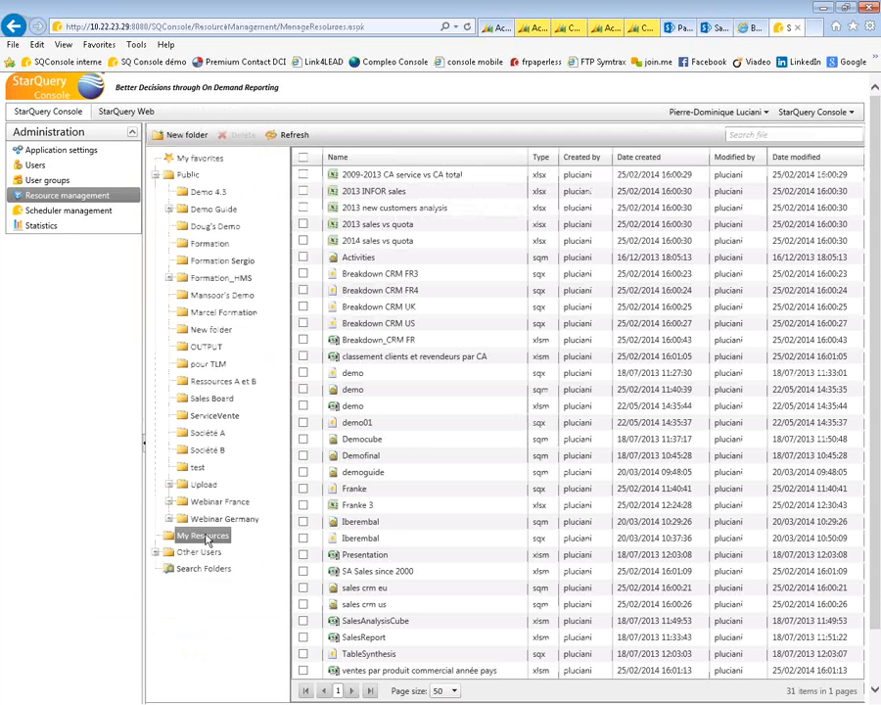
{"action": "left_click", "coordinate": [642, 163]}
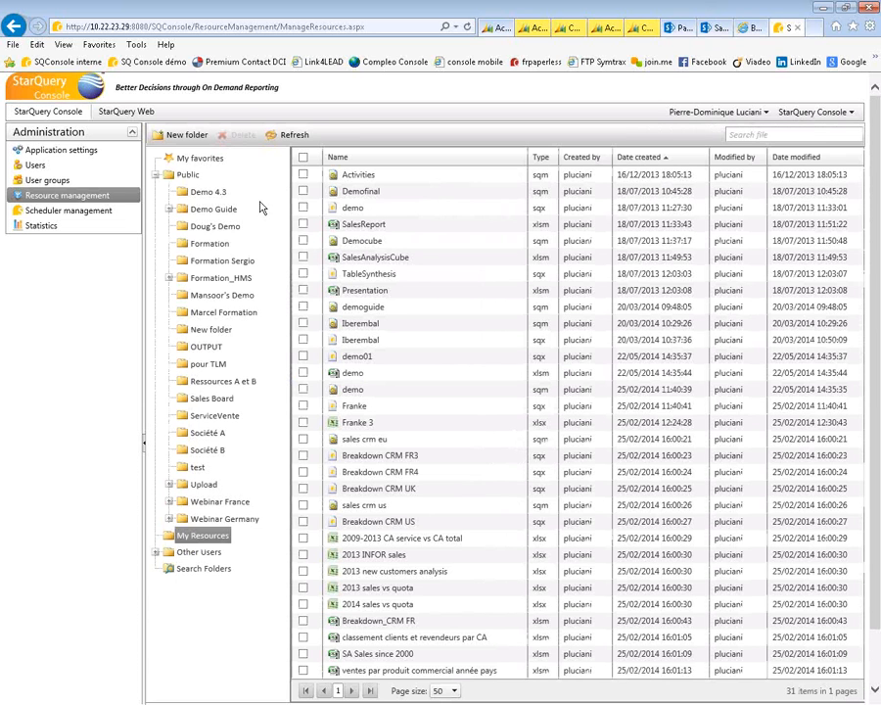
{"action": "right_click", "coordinate": [362, 177]}
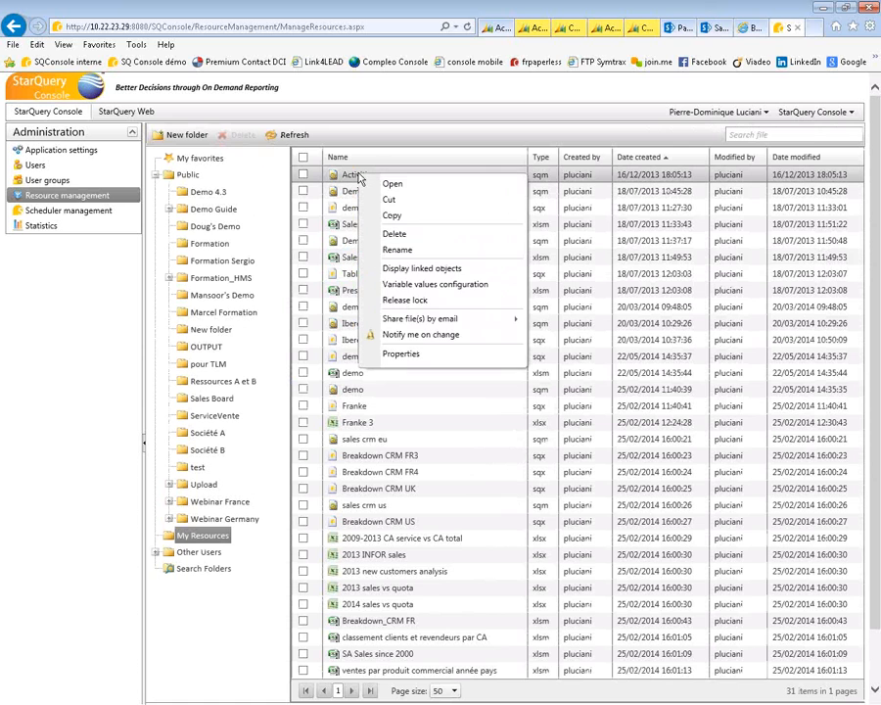
{"action": "left_click", "coordinate": [423, 271]}
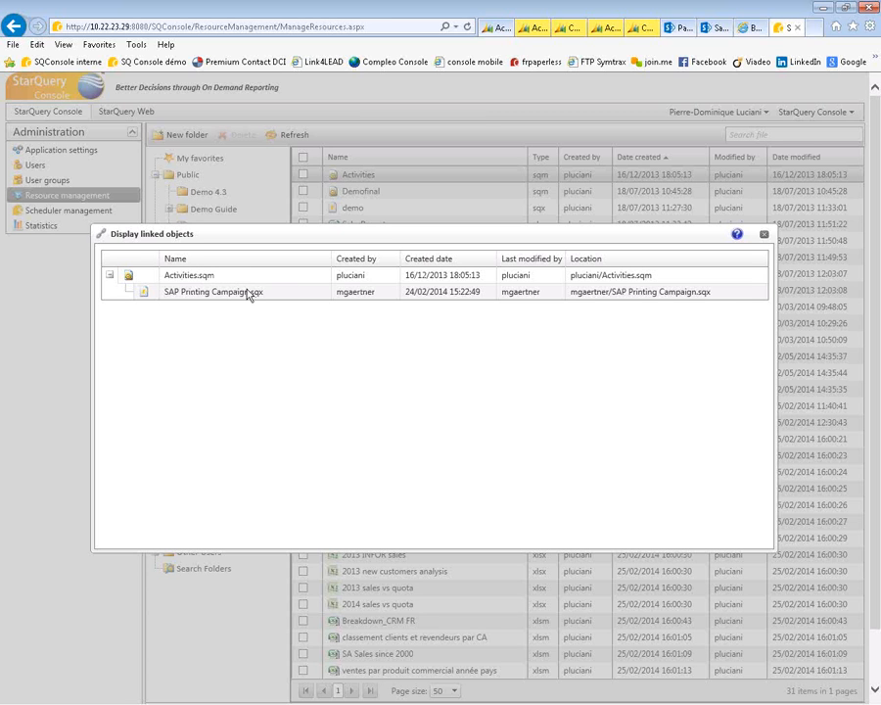
{"action": "left_click", "coordinate": [765, 235]}
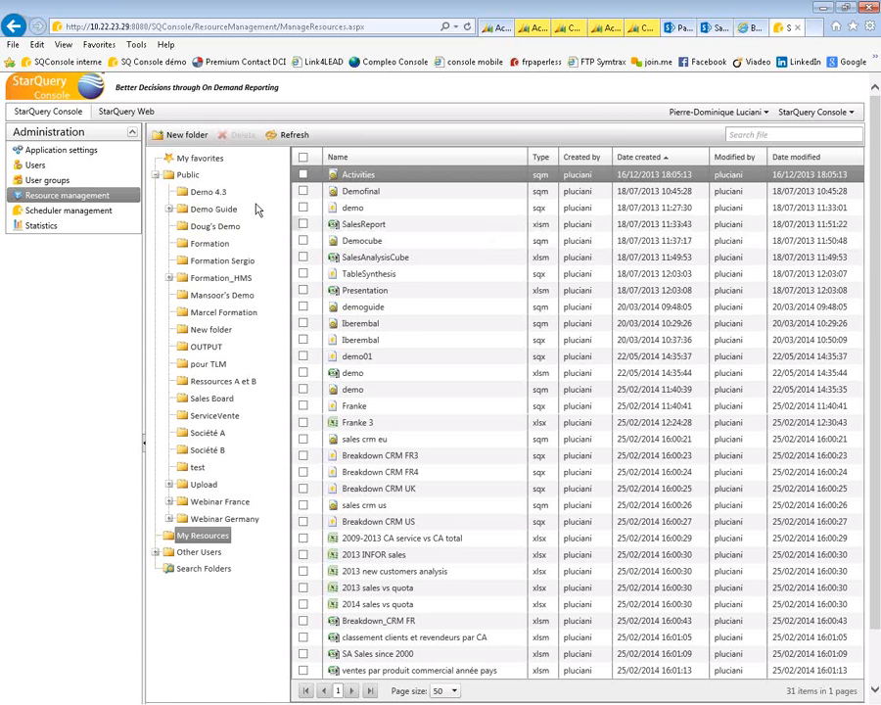
- Select the SalesReport file and open the Administration panel's Statistics page
{"action": "left_click", "coordinate": [397, 231]}
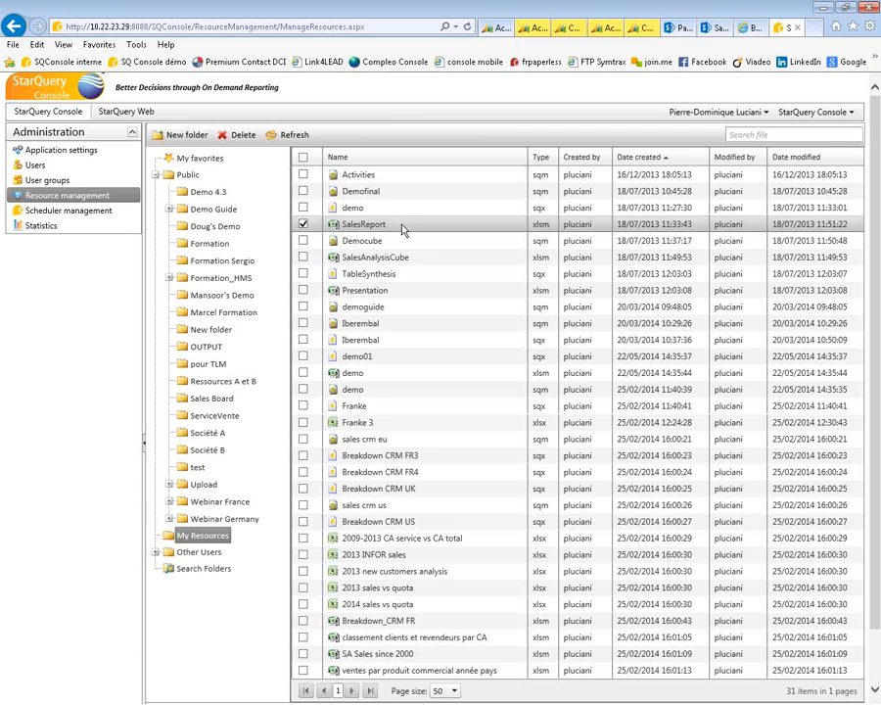
{"action": "left_click", "coordinate": [42, 227]}
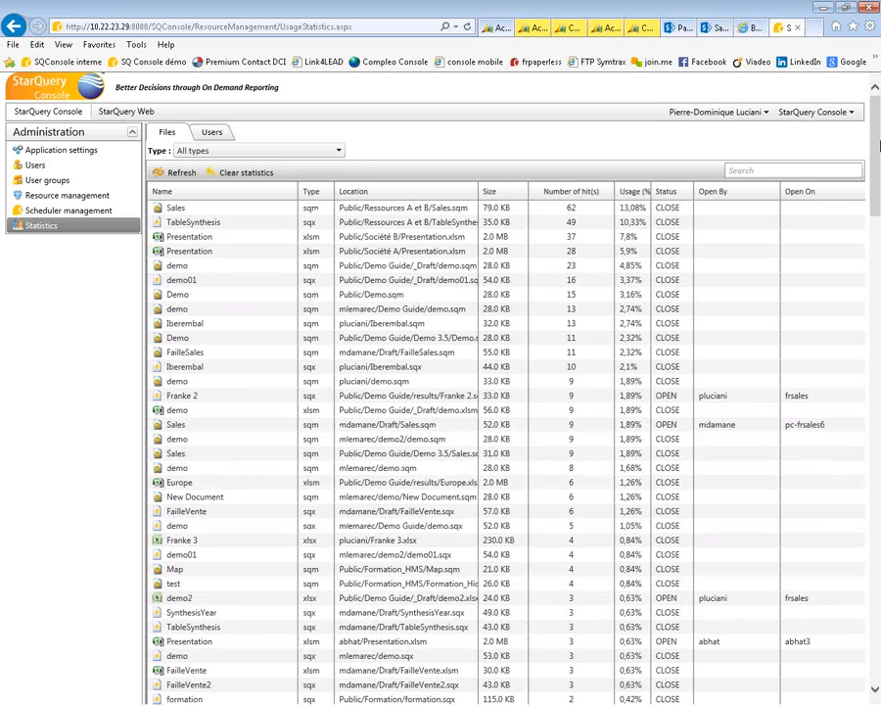
- Scroll through the Files statistics, then switch to the Users tab for per-user login counts
{"action": "left_click_drag", "start_coordinate": [880, 133], "coordinate": [877, 180]}
{"action": "left_click_drag", "start_coordinate": [868, 246], "coordinate": [846, 462]}
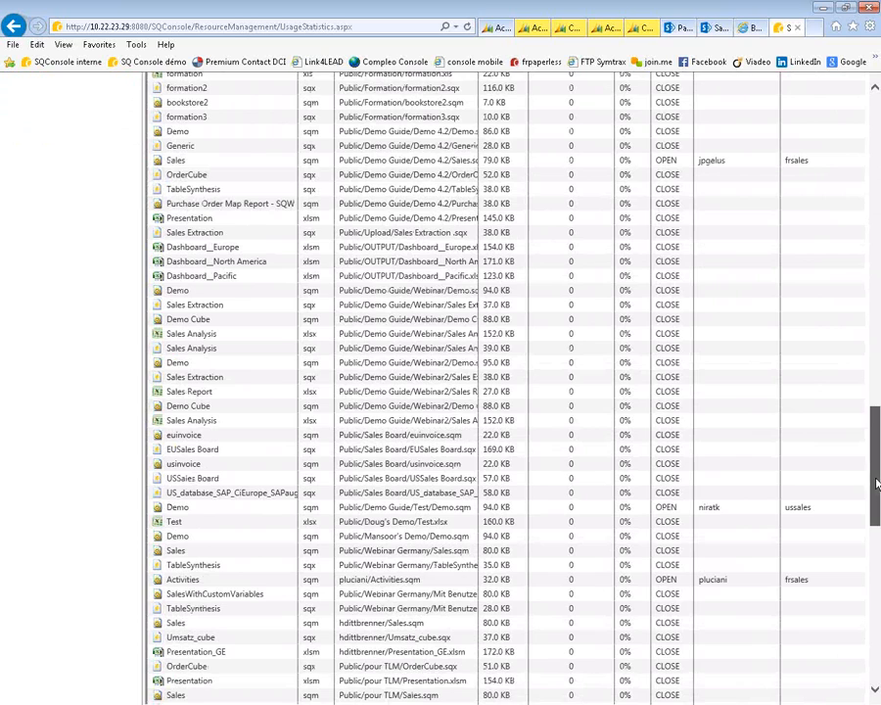
{"action": "left_click_drag", "start_coordinate": [877, 482], "coordinate": [872, 134]}
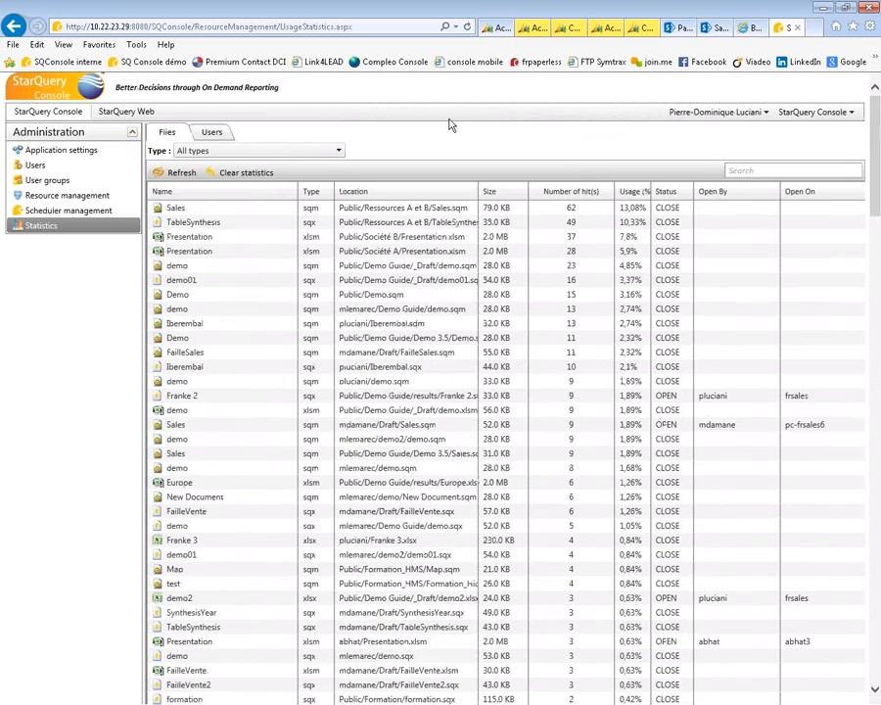
{"action": "left_click", "coordinate": [213, 134]}
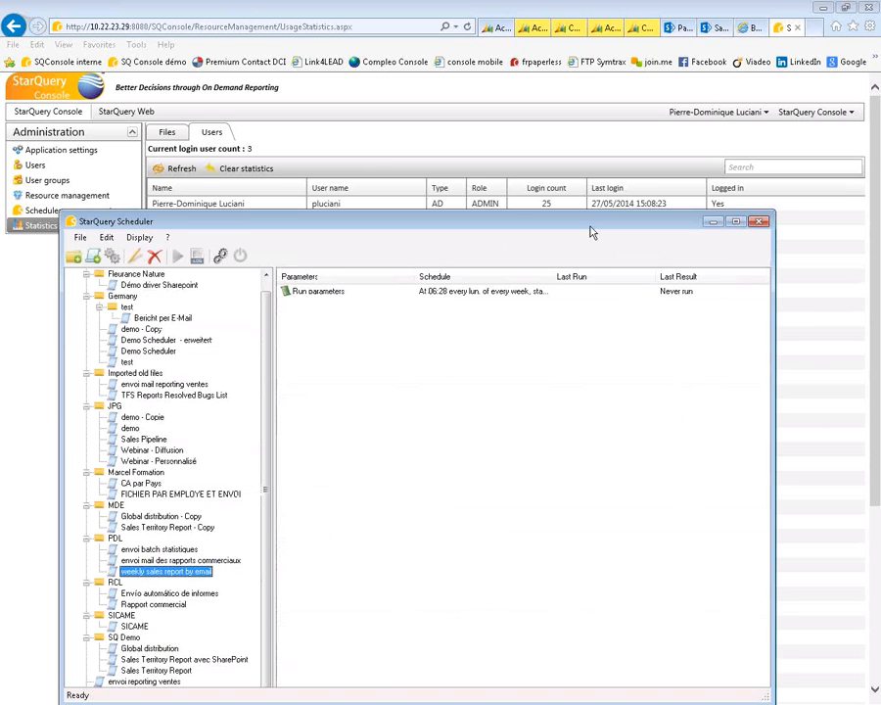
- Move and maximise the StarQuery Scheduler window, then right-click the 'weekly sales report by email' scenario
{"action": "left_click_drag", "start_coordinate": [600, 221], "coordinate": [644, 128]}
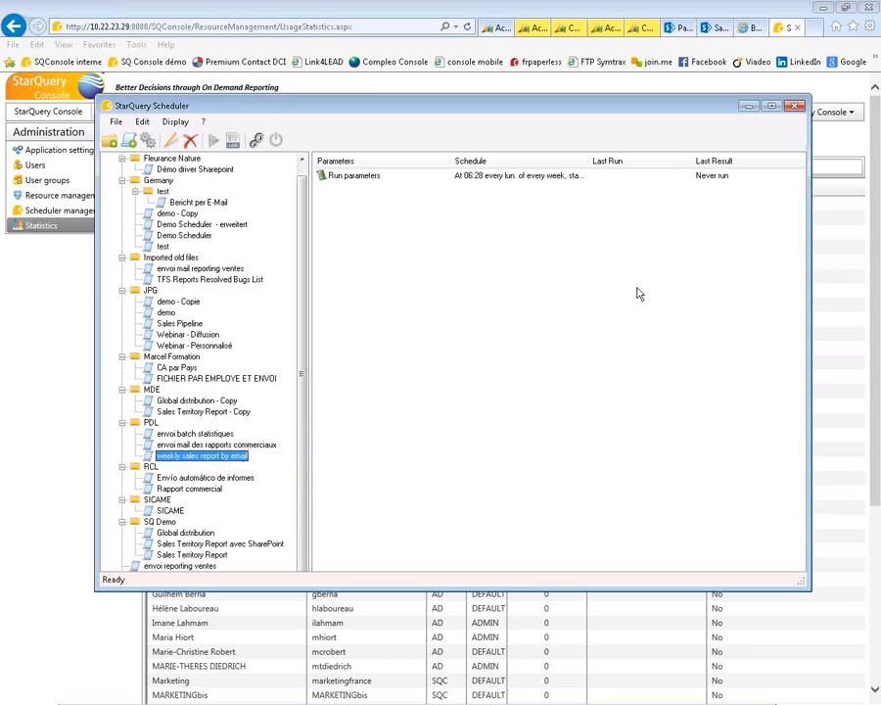
{"action": "left_click", "coordinate": [771, 106]}
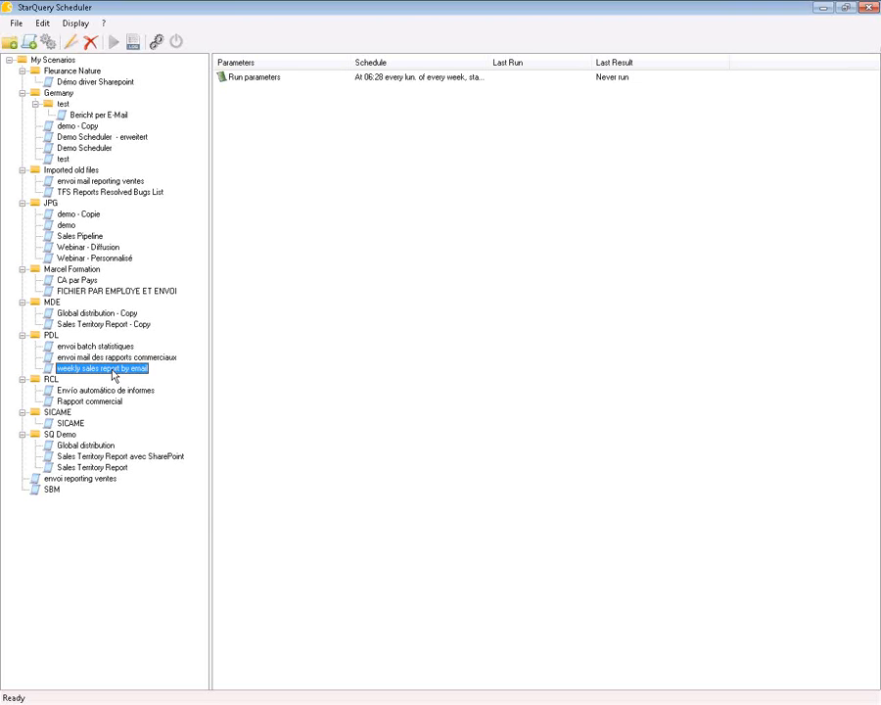
{"action": "right_click", "coordinate": [113, 375]}
{"action": "left_click", "coordinate": [111, 376]}
{"action": "double_click", "coordinate": [111, 376]}
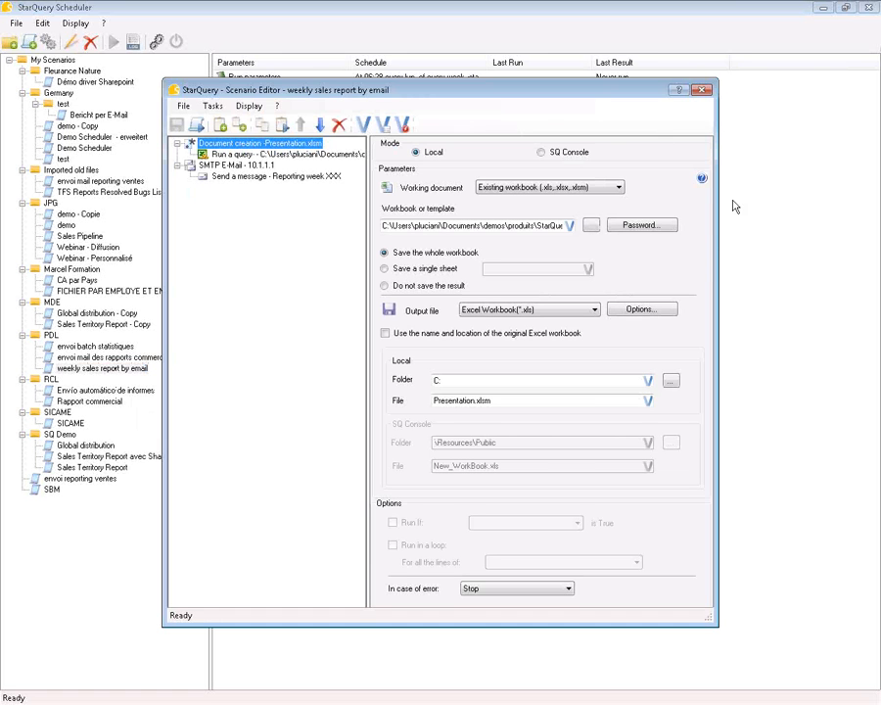
{"action": "left_click_drag", "start_coordinate": [718, 248], "coordinate": [789, 248]}
{"action": "left_click", "coordinate": [244, 155]}
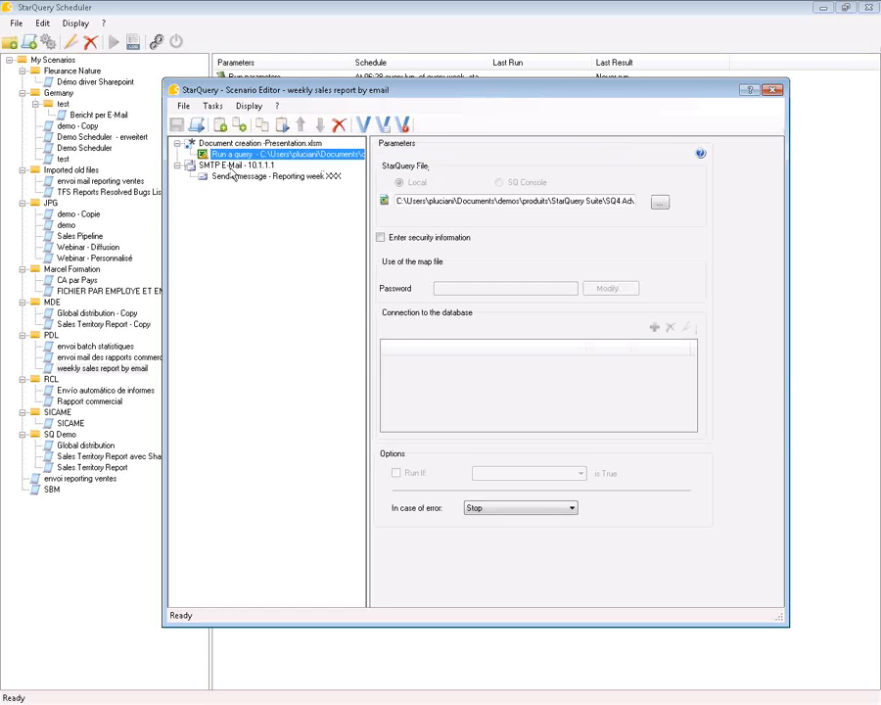
{"action": "left_click", "coordinate": [235, 167]}
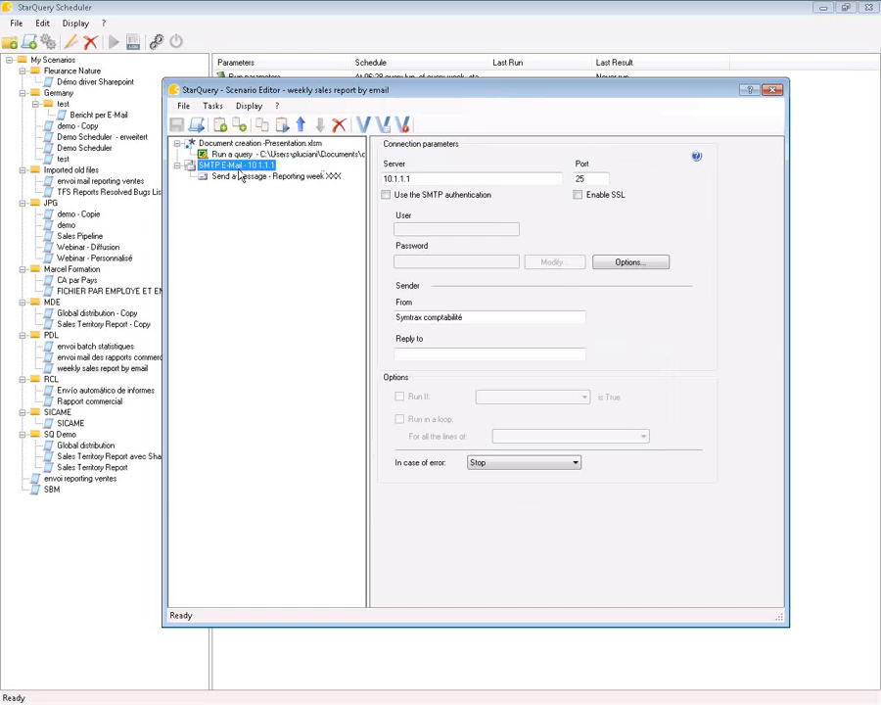
{"action": "left_click", "coordinate": [238, 177]}
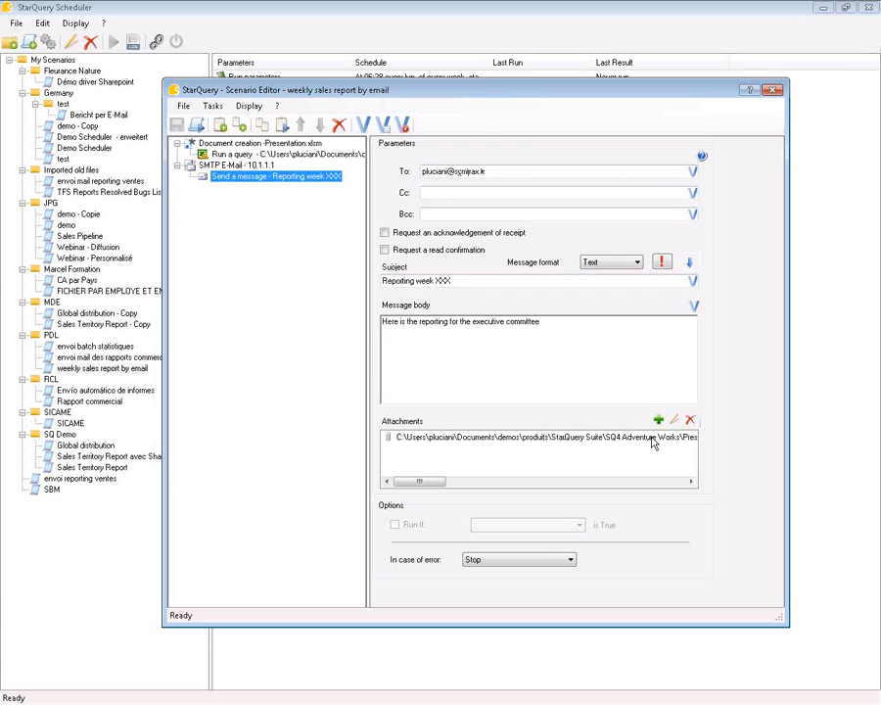
{"action": "left_click", "coordinate": [774, 91]}
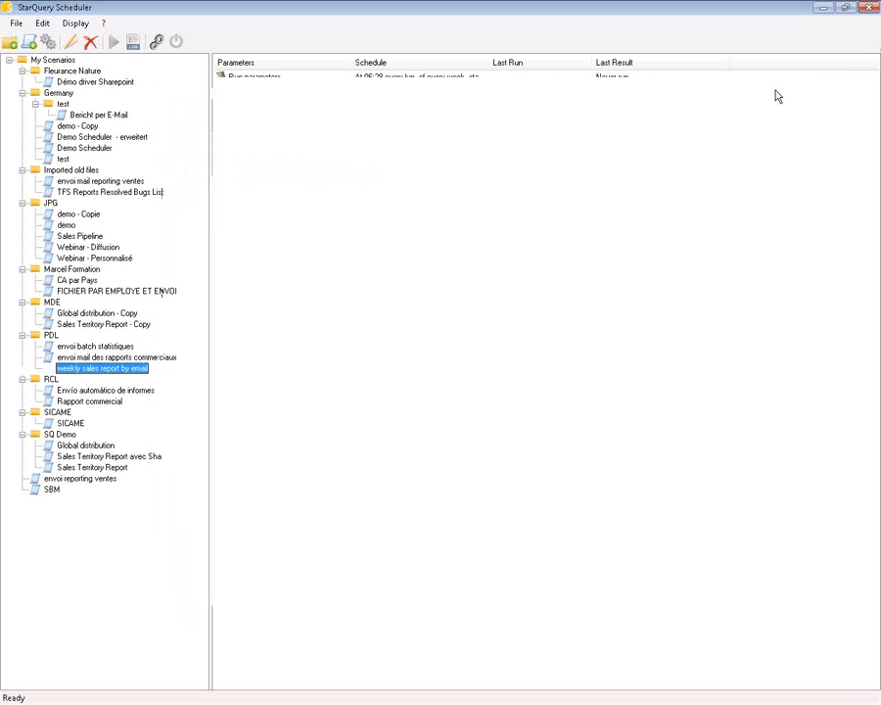
- Open the scenario's Run parameters, keep the schedule, and view its weekly Monday 06:28 timing
{"action": "double_click", "coordinate": [257, 78]}
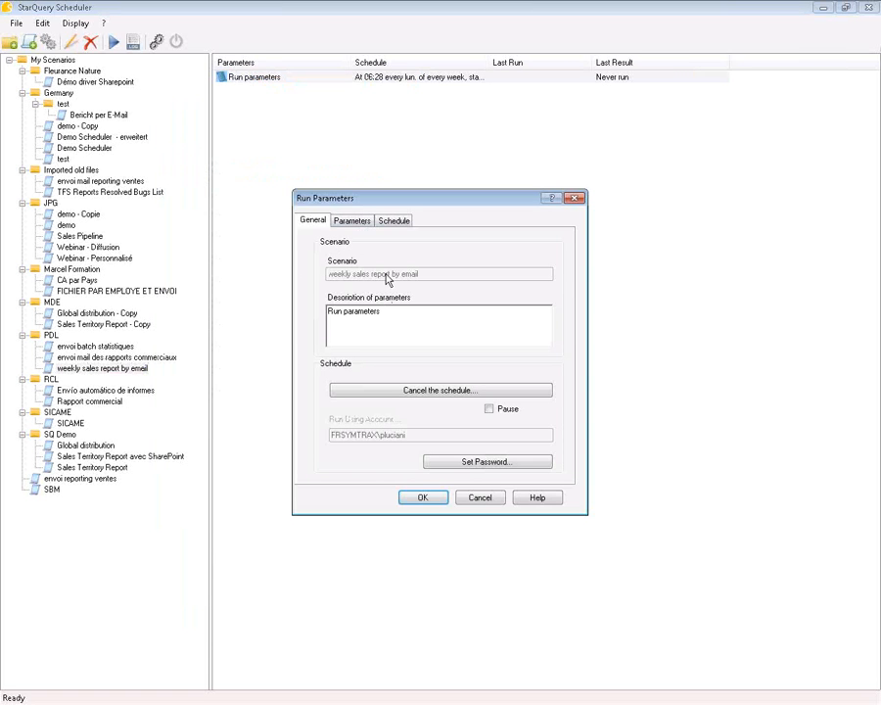
{"action": "left_click", "coordinate": [443, 395]}
{"action": "left_click", "coordinate": [521, 399]}
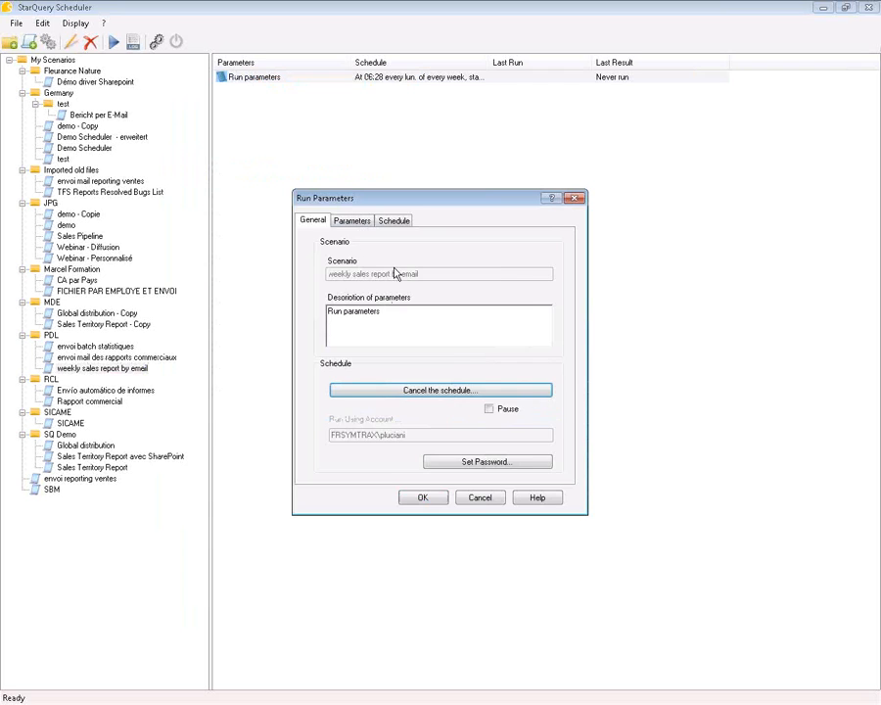
{"action": "left_click", "coordinate": [394, 221]}
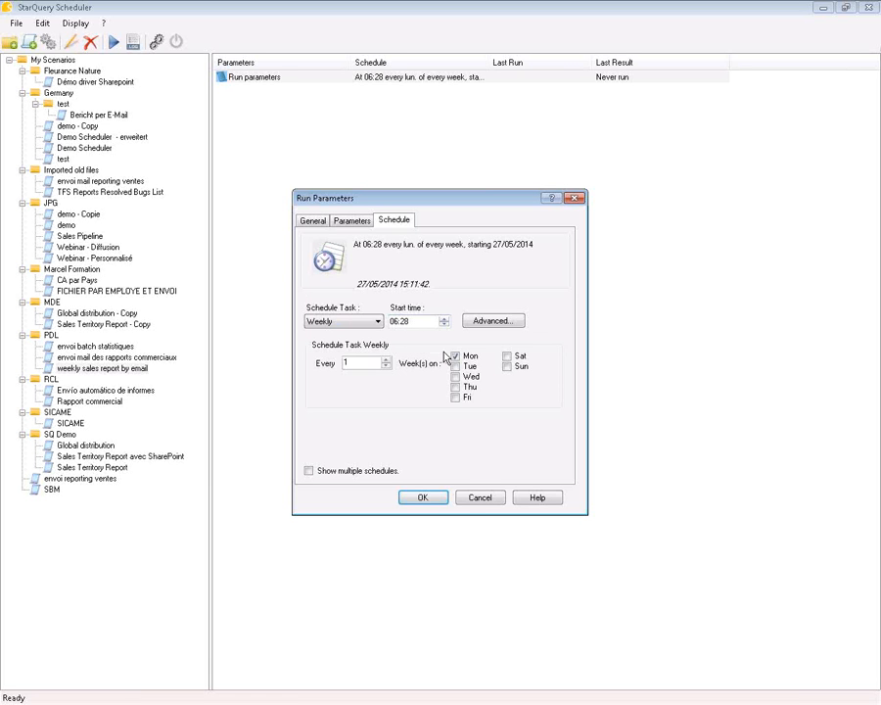
- Confirm Run Parameters and enter and confirm the run account's password to save the schedule
{"action": "left_click", "coordinate": [423, 497]}
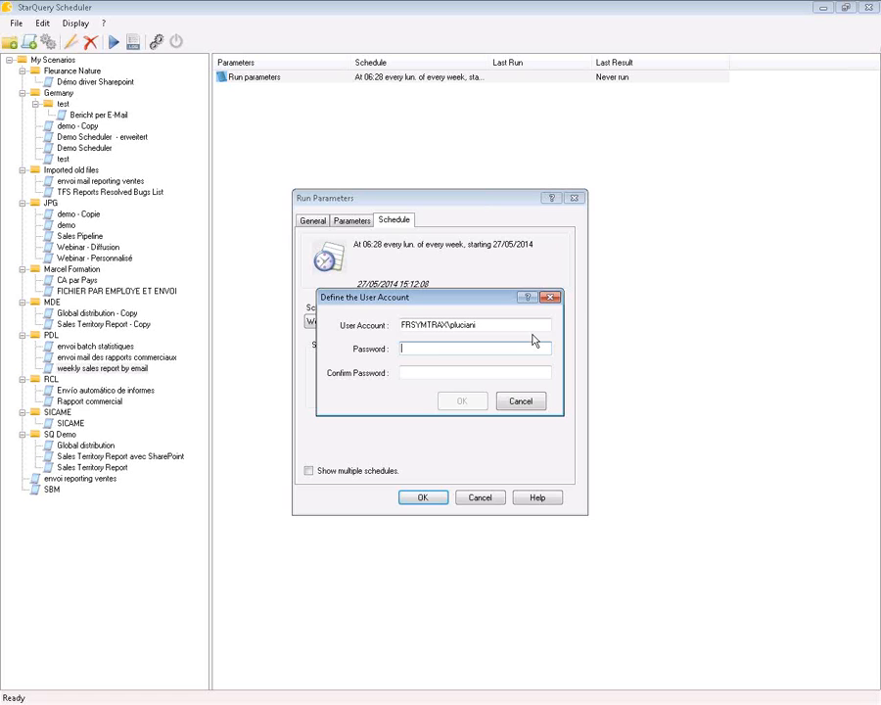
{"action": "type", "text": "**********"}
{"action": "left_click", "coordinate": [438, 370]}
{"action": "type", "text": "**********"}
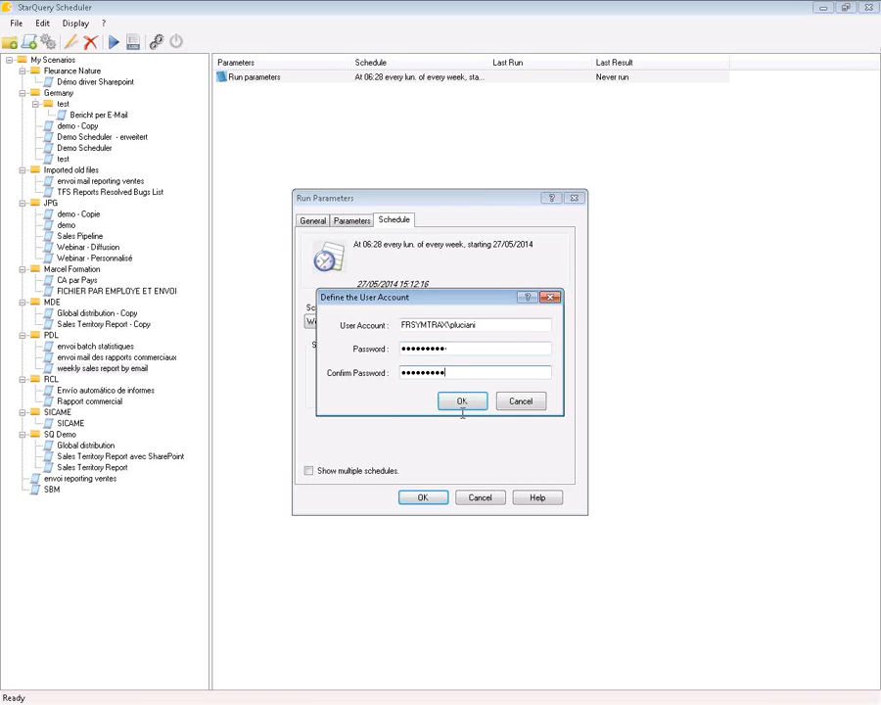
{"action": "left_click", "coordinate": [462, 402]}
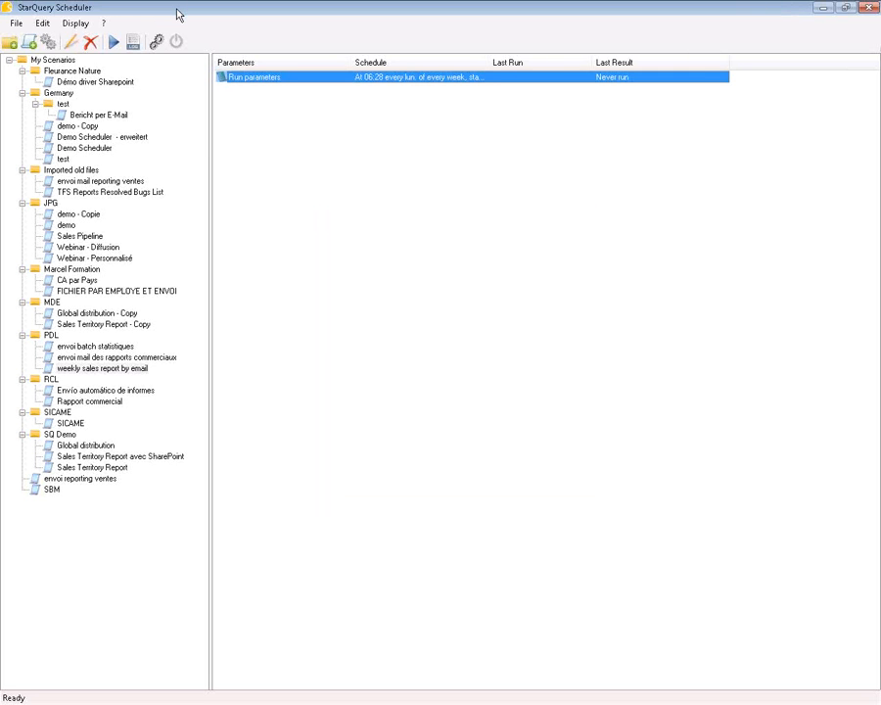
- Minimise StarQuery Scheduler and open Scheduler management from the web console's Administration sidebar
{"action": "left_click", "coordinate": [823, 8]}
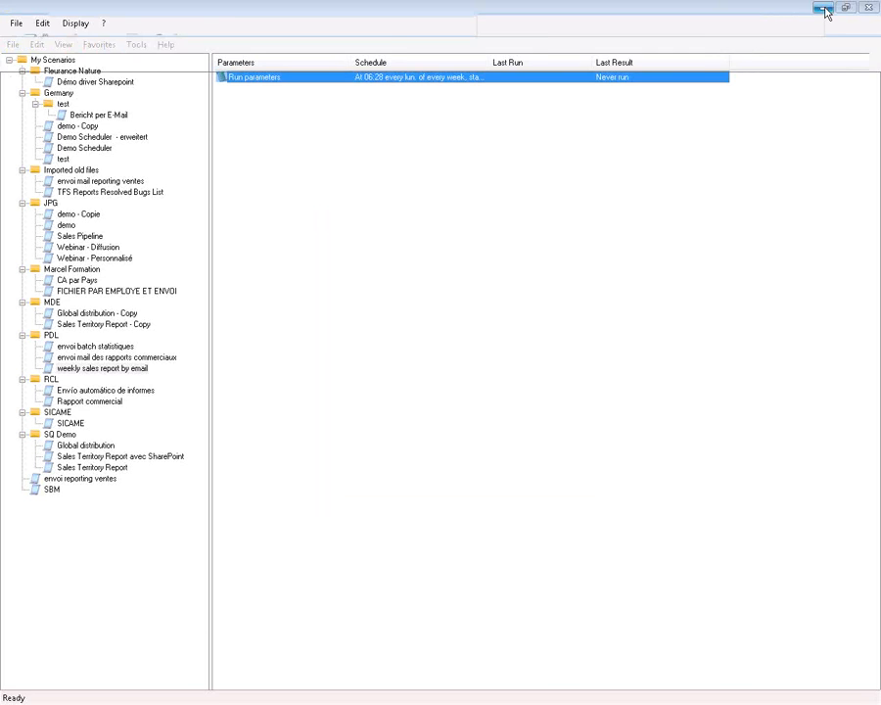
{"action": "left_click", "coordinate": [86, 211]}
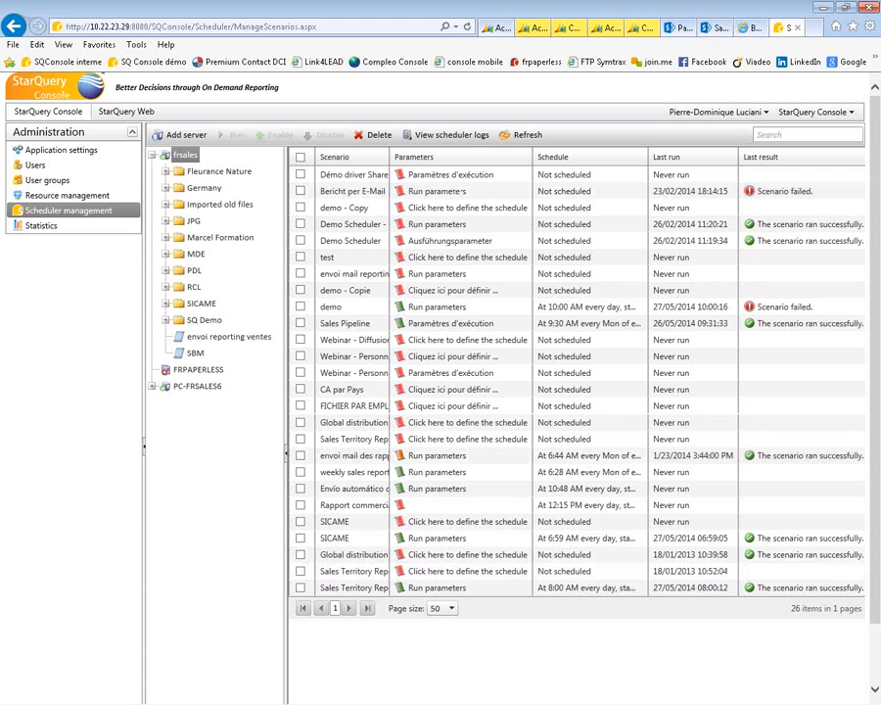
- Start the PowerPoint slide show at slide 7, 'Numerous new features in the 4.3 version', and reveal 'Reports creation in Excel 2013'
{"action": "key", "text": "alt+Tab"}
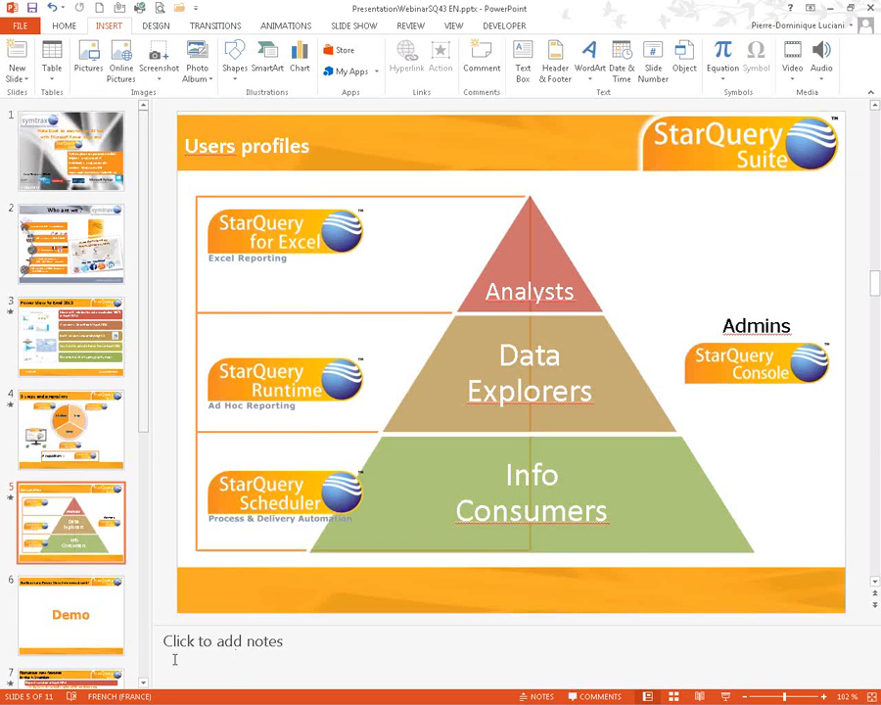
{"action": "left_click", "coordinate": [85, 641]}
{"action": "left_click", "coordinate": [80, 679]}
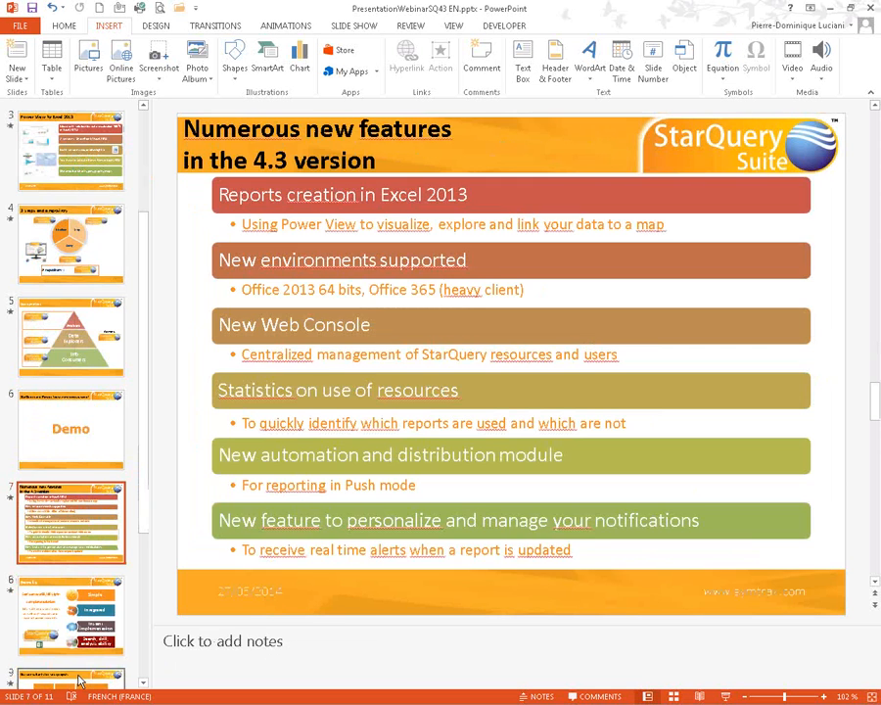
{"action": "left_click", "coordinate": [726, 696]}
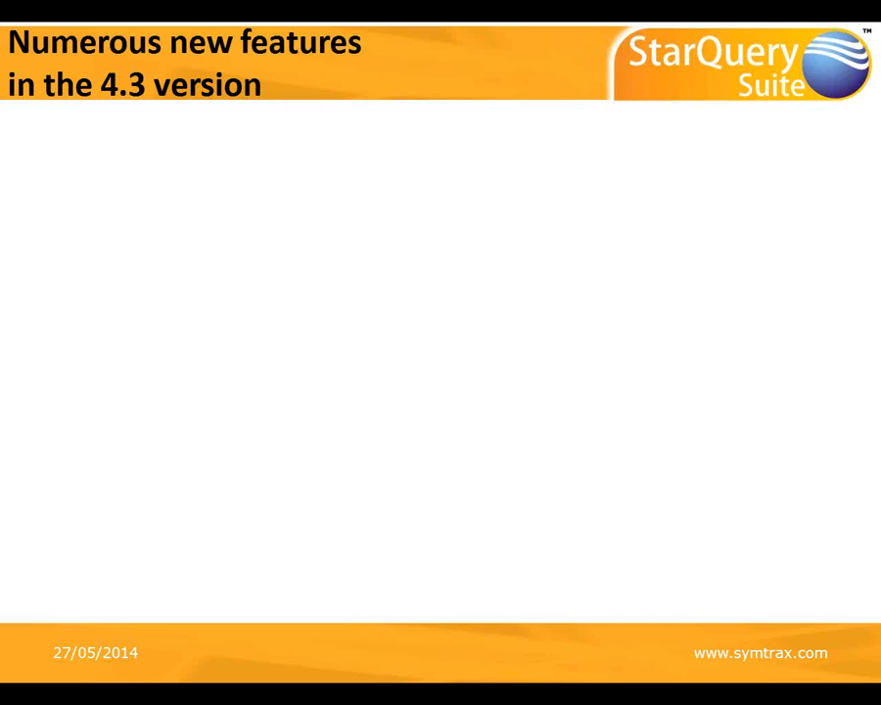
{"action": "key", "text": "Right"}
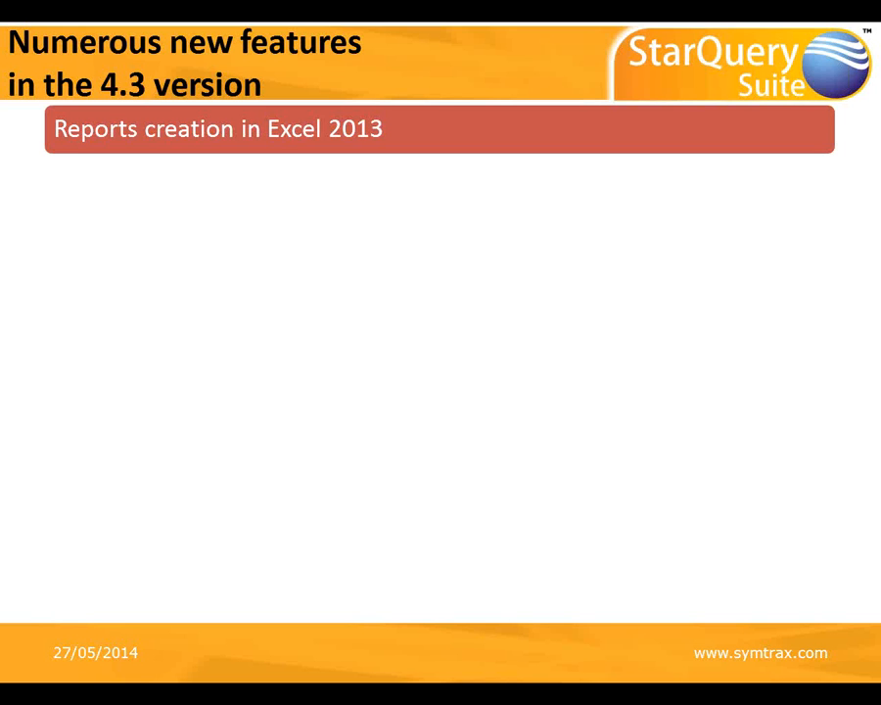